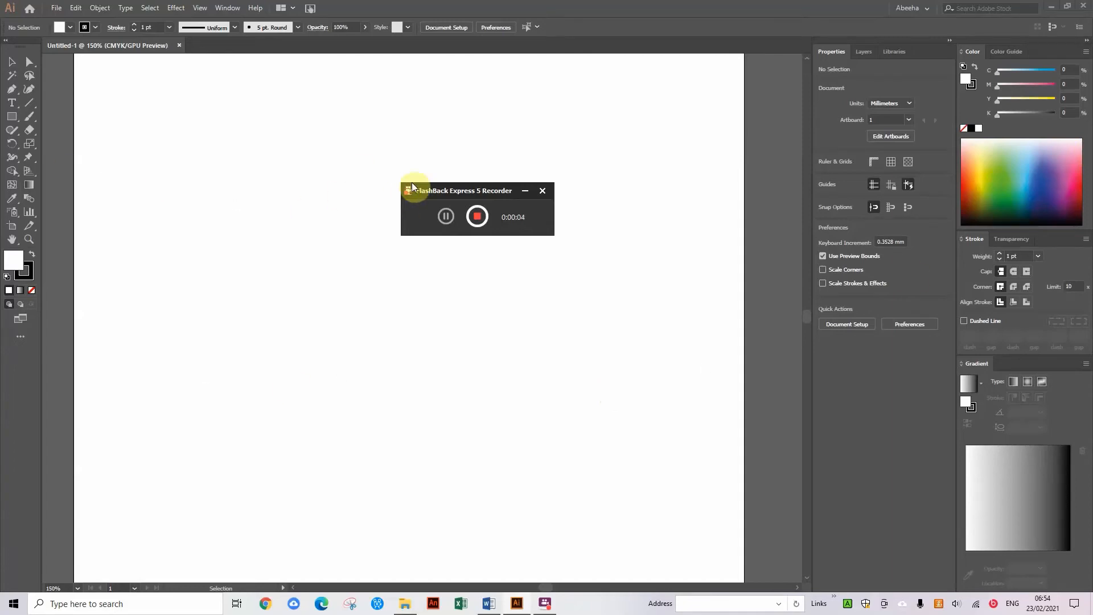
pyautogui.moveTo(484, 193); pyautogui.dragTo(891, 353)
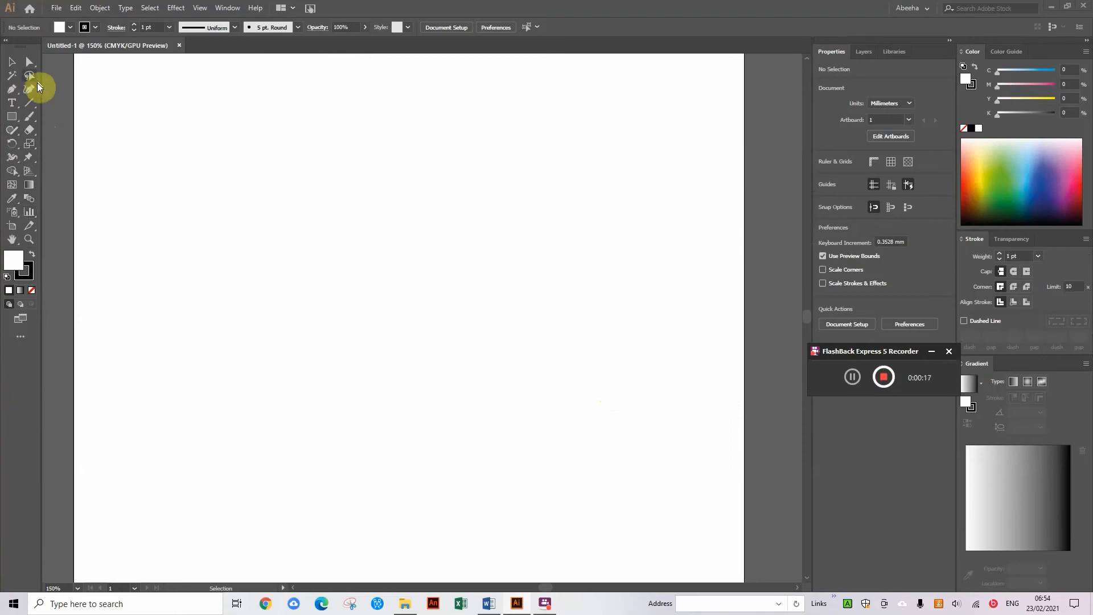
# Draw a rounded rectangle about 14.3 mm wide and 21.7 mm high in the upper middle of the artboard
pyautogui.click(12, 116)
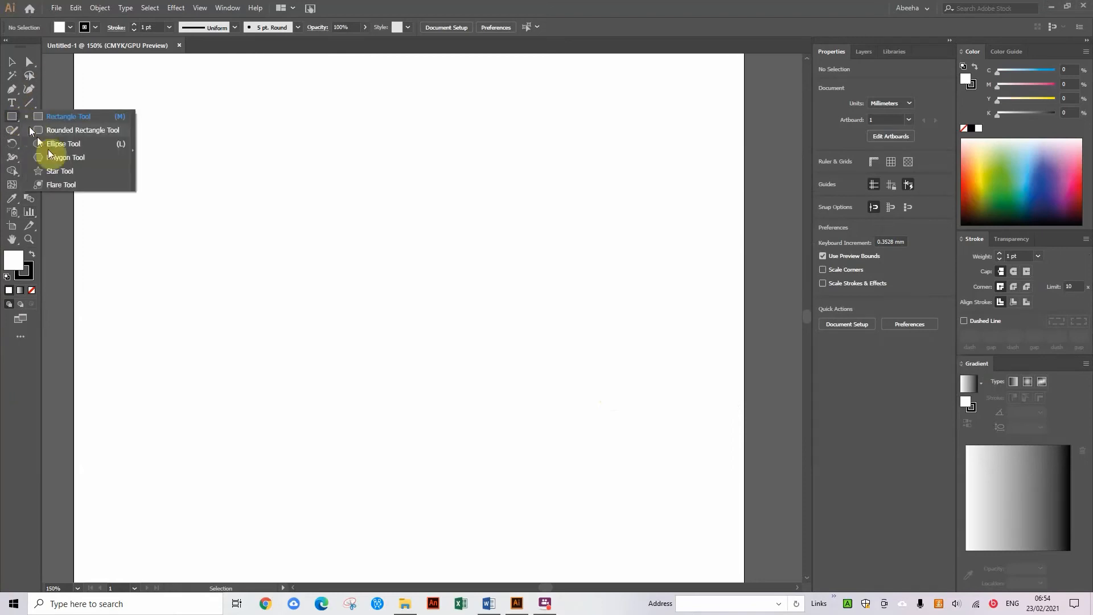
pyautogui.click(52, 132)
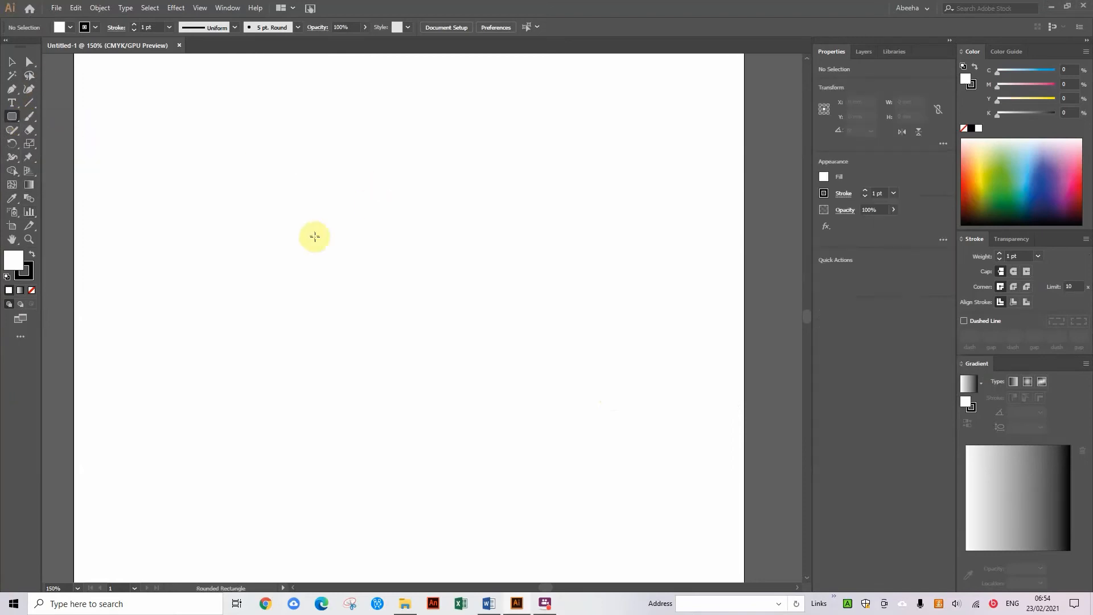
pyautogui.moveTo(309, 227); pyautogui.dragTo(337, 282)
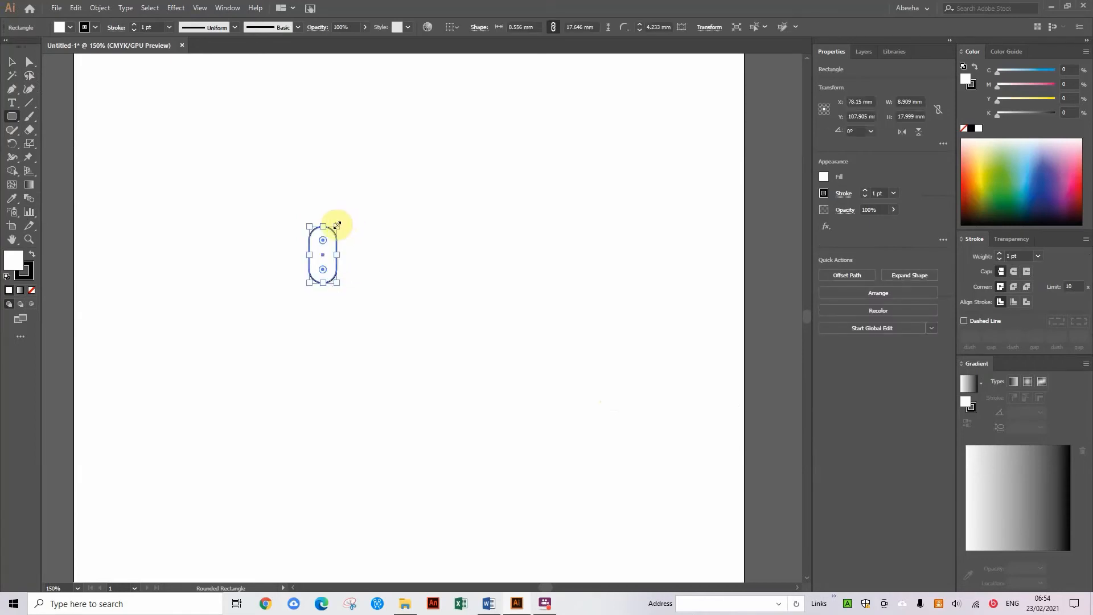
pyautogui.moveTo(337, 226); pyautogui.dragTo(343, 213)
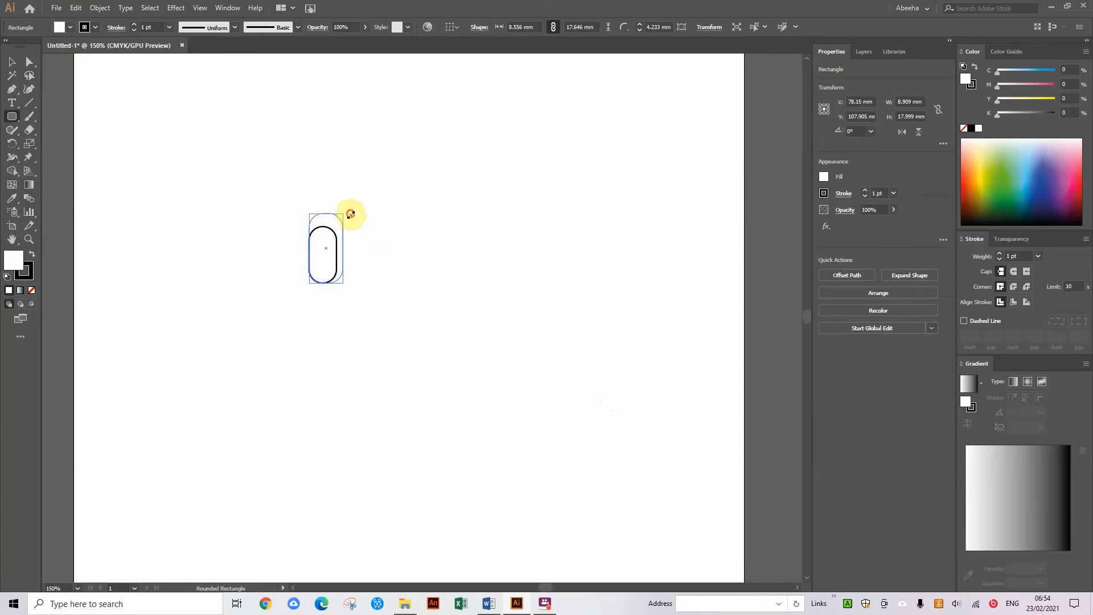
pyautogui.moveTo(345, 251); pyautogui.dragTo(355, 248)
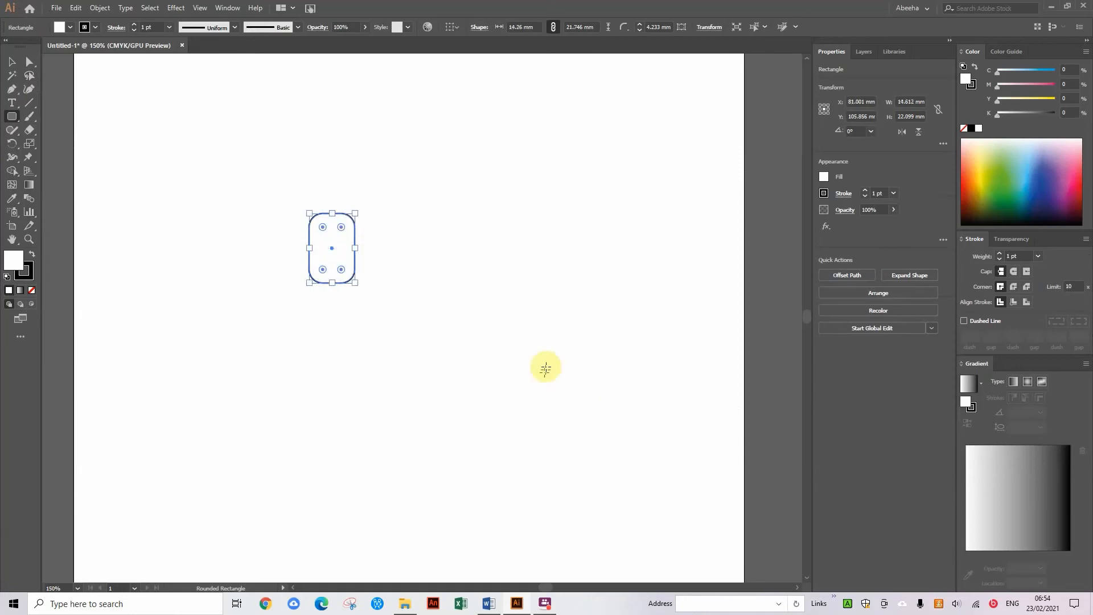
# Fill the rounded rectangle with pink (C=0 M=50 Y=27 K=0) and remove its stroke
pyautogui.click(824, 176)
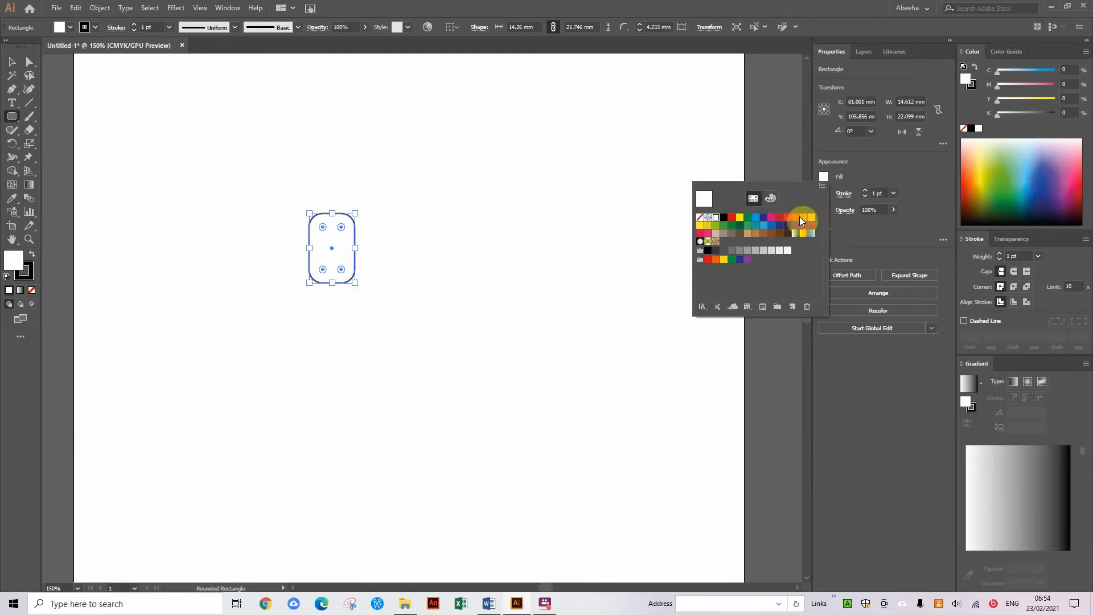
pyautogui.click(800, 216)
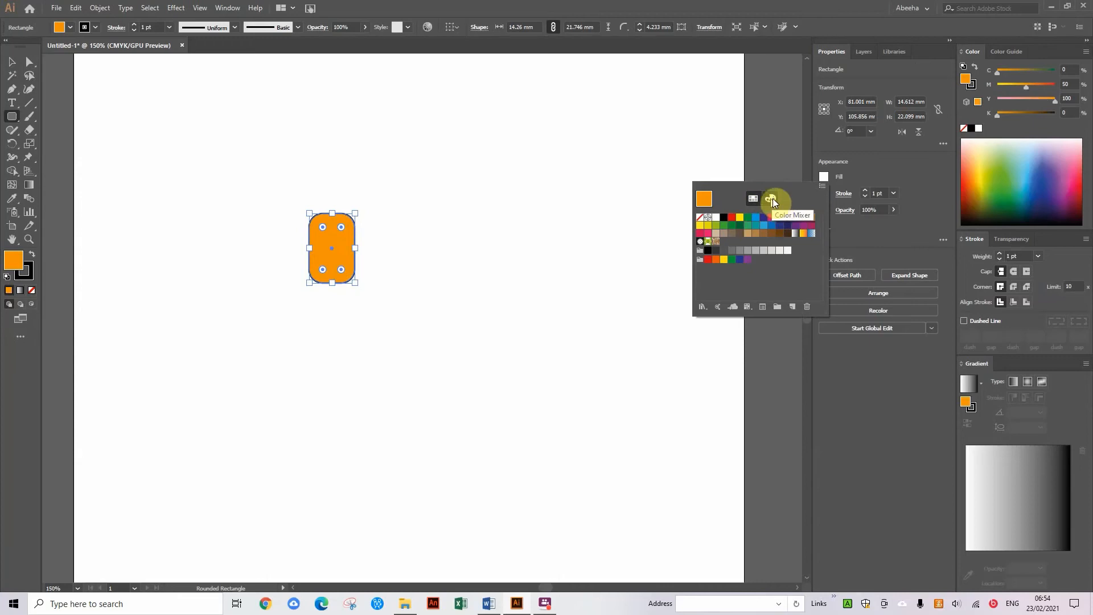
pyautogui.click(776, 203)
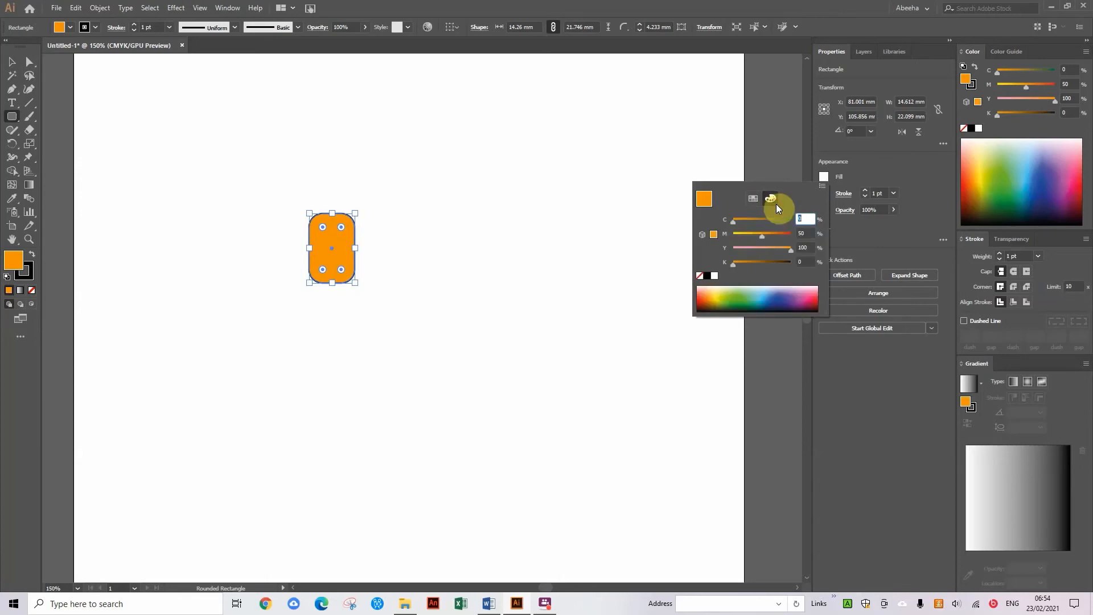
pyautogui.click(760, 248)
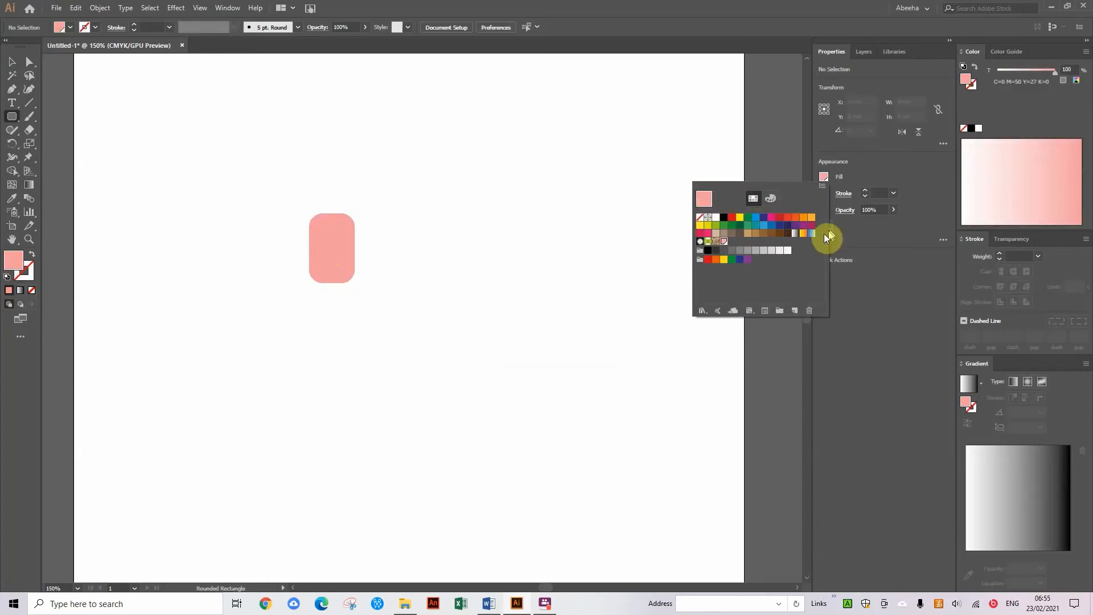
# Draw a larger blue rounded rectangle without stroke, about 20 mm wide and 33.7 mm high, over the pink shape
pyautogui.click(778, 219)
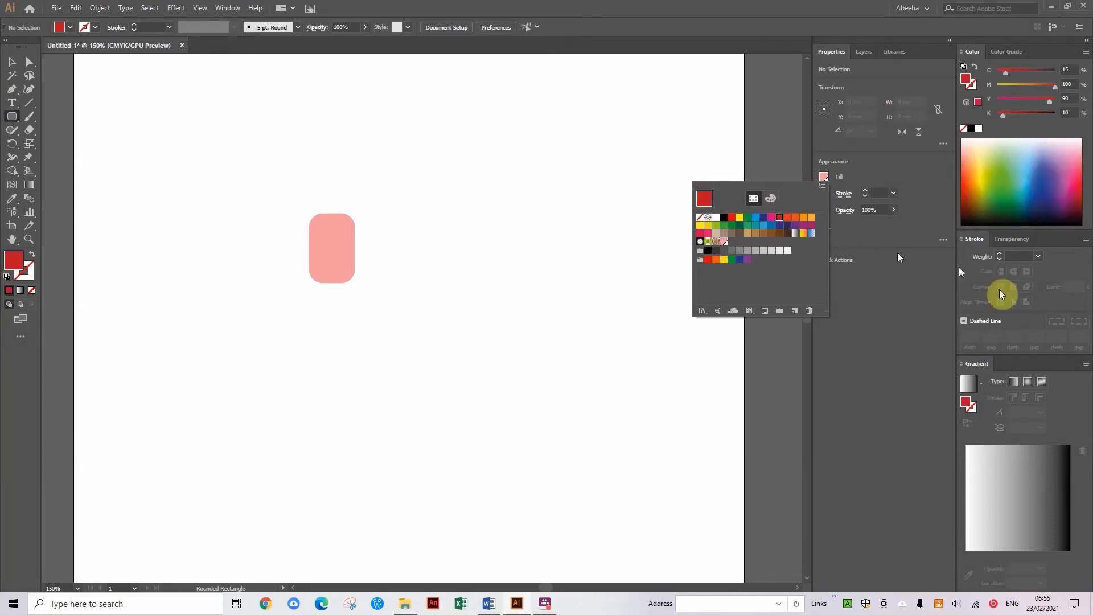
pyautogui.click(765, 230)
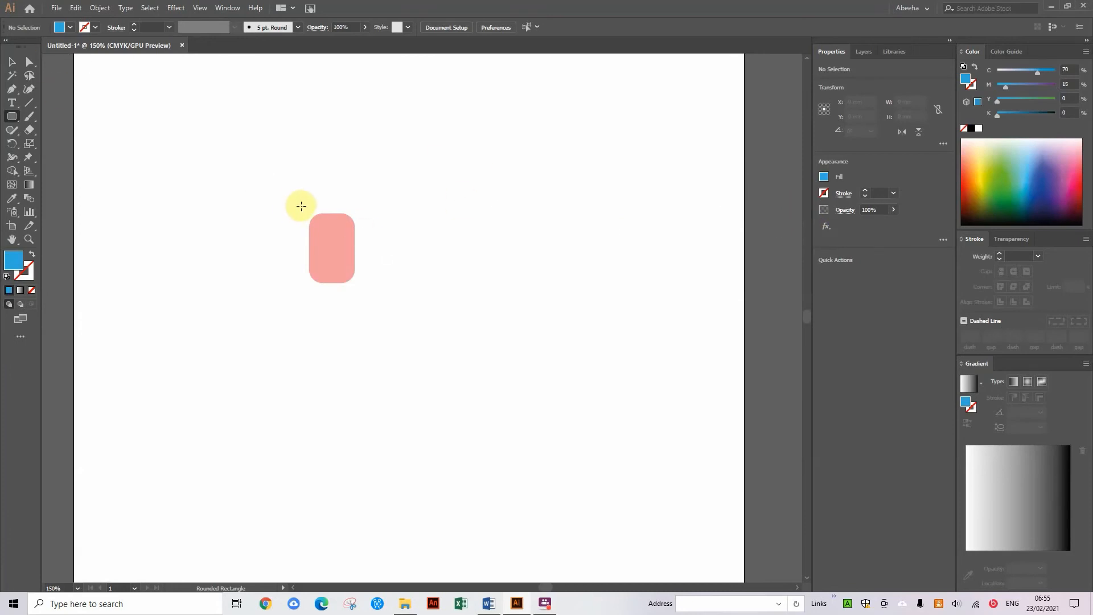
pyautogui.moveTo(300, 206); pyautogui.dragTo(363, 312)
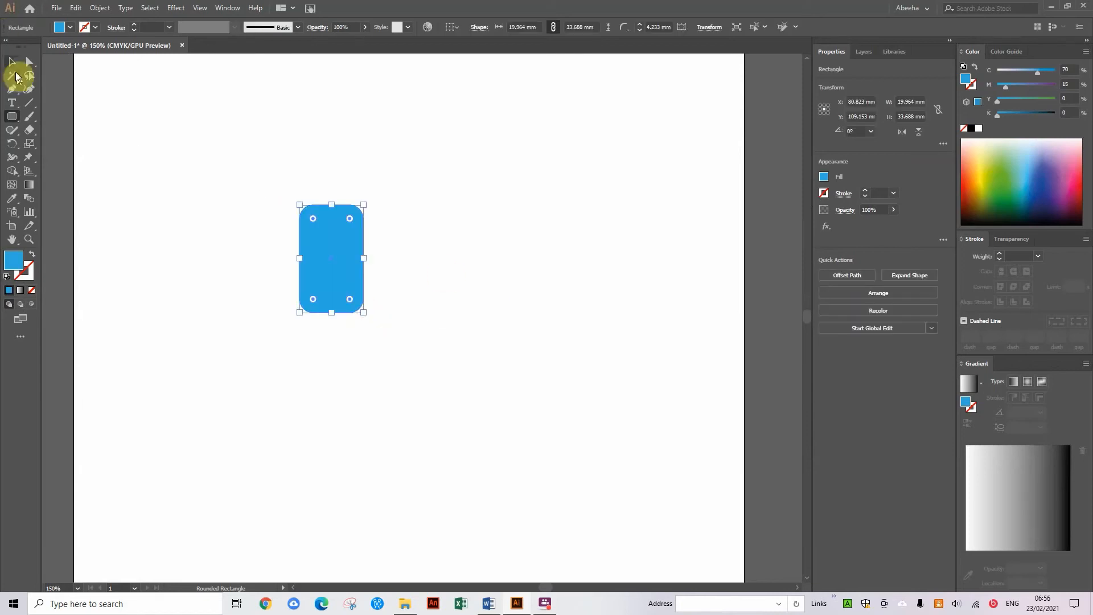
# Send the blue rounded rectangle to the back, behind the pink shape, and leave both shapes deselected
pyautogui.click(12, 61)
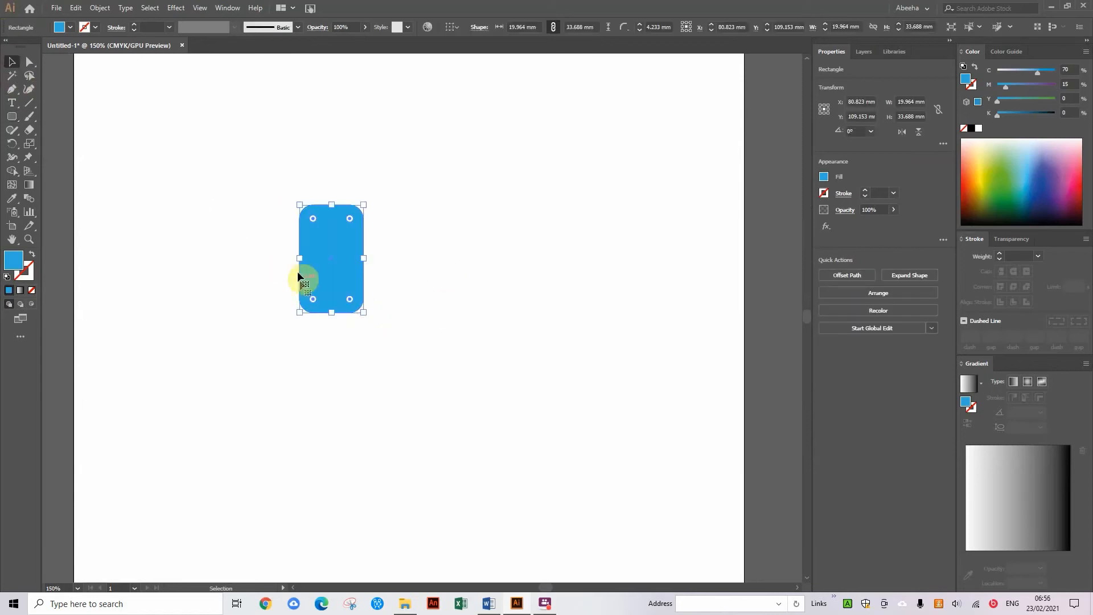
pyautogui.rightClick(330, 258)
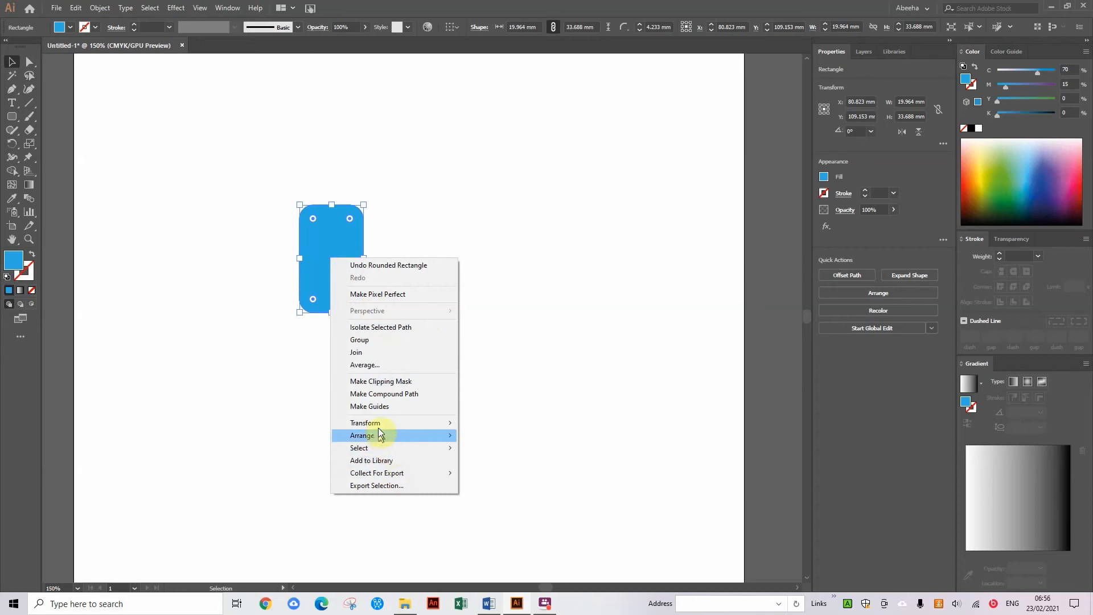
pyautogui.moveTo(399, 436)
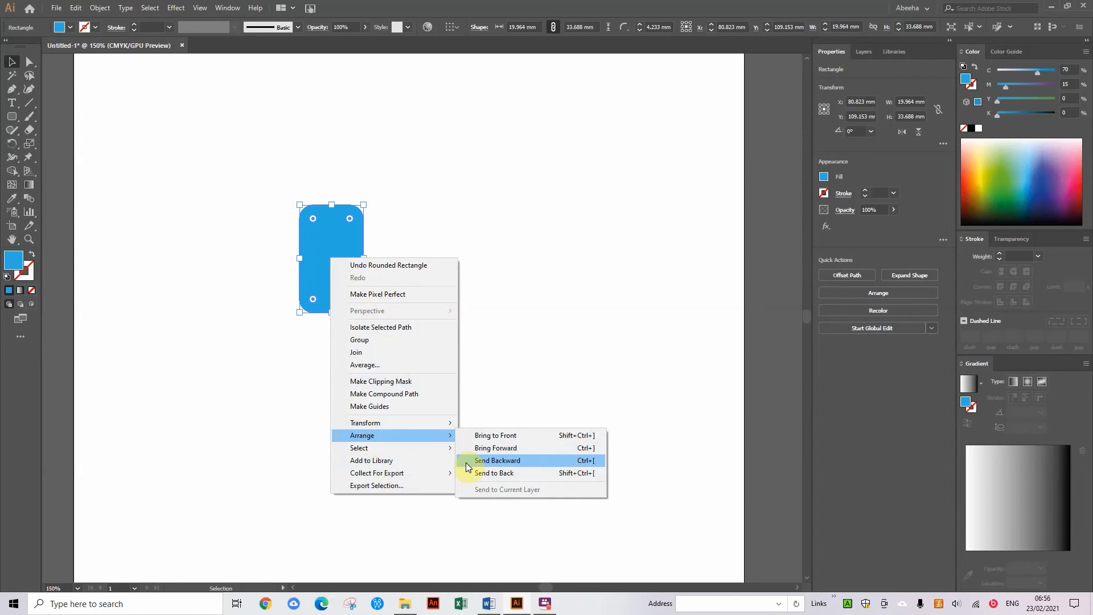
pyautogui.click(495, 473)
pyautogui.click(516, 461)
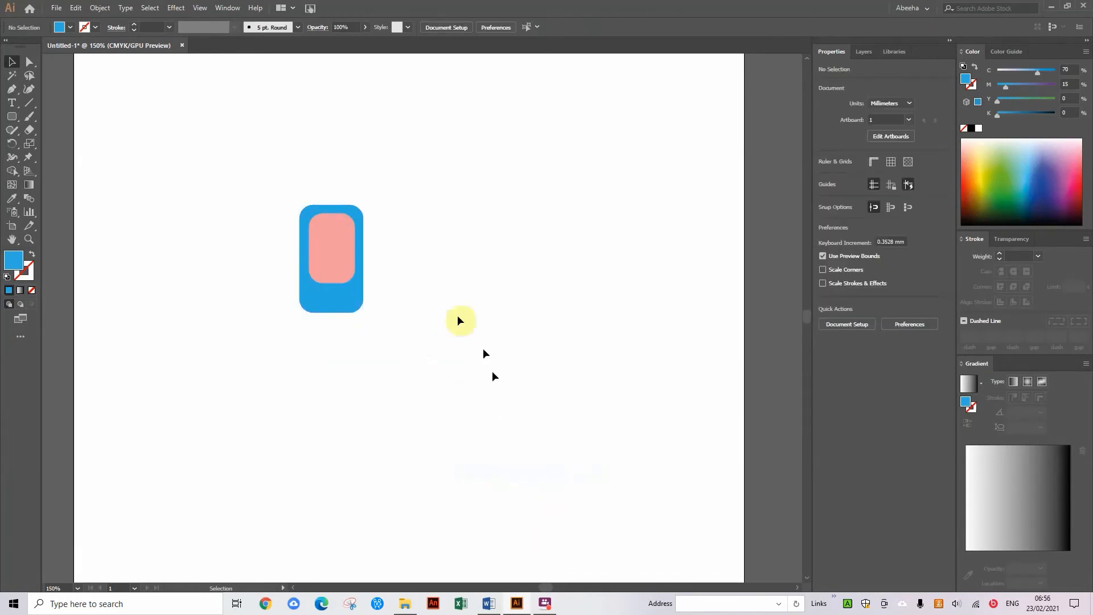
pyautogui.moveTo(276, 181); pyautogui.dragTo(405, 322)
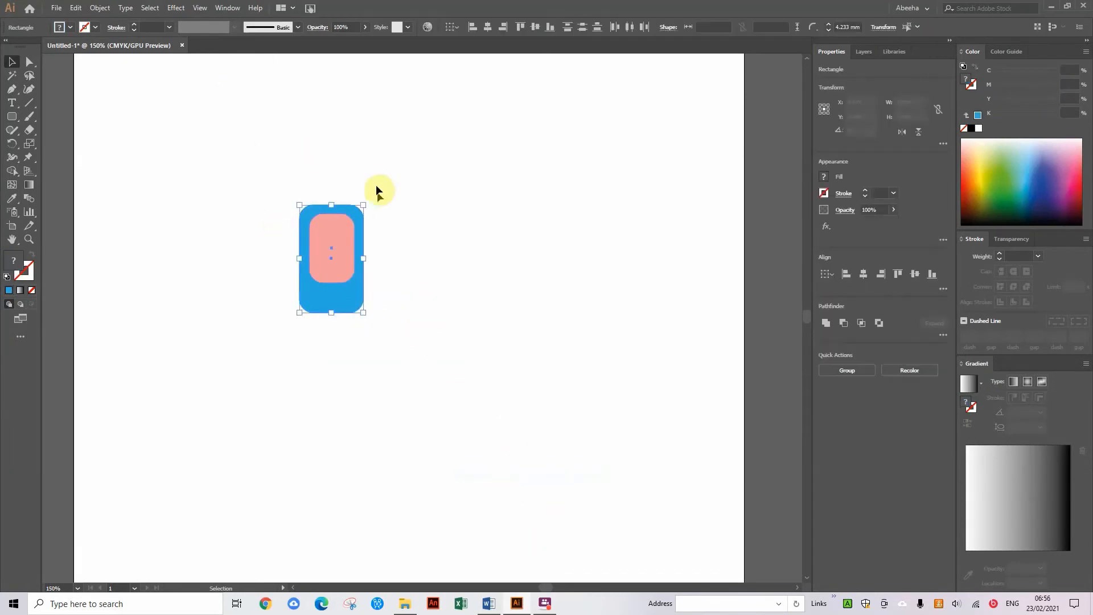
pyautogui.click(498, 177)
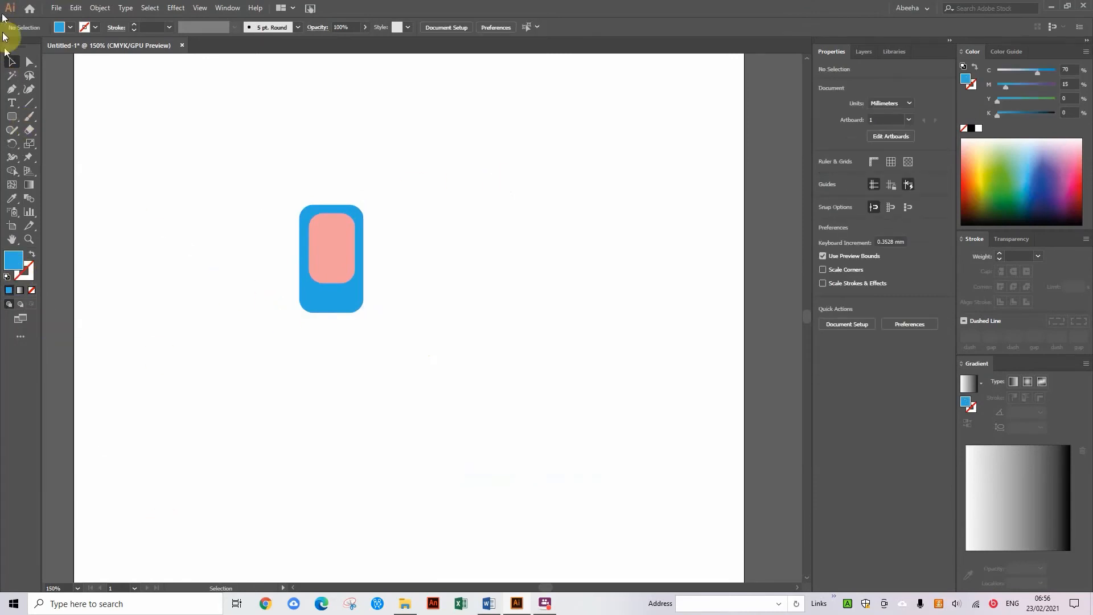
# Draw a blue circle about 4.7 mm across with the Ellipse tool over the pink shape's upper-left corner, deleting the surplus smaller circle
pyautogui.click(11, 117)
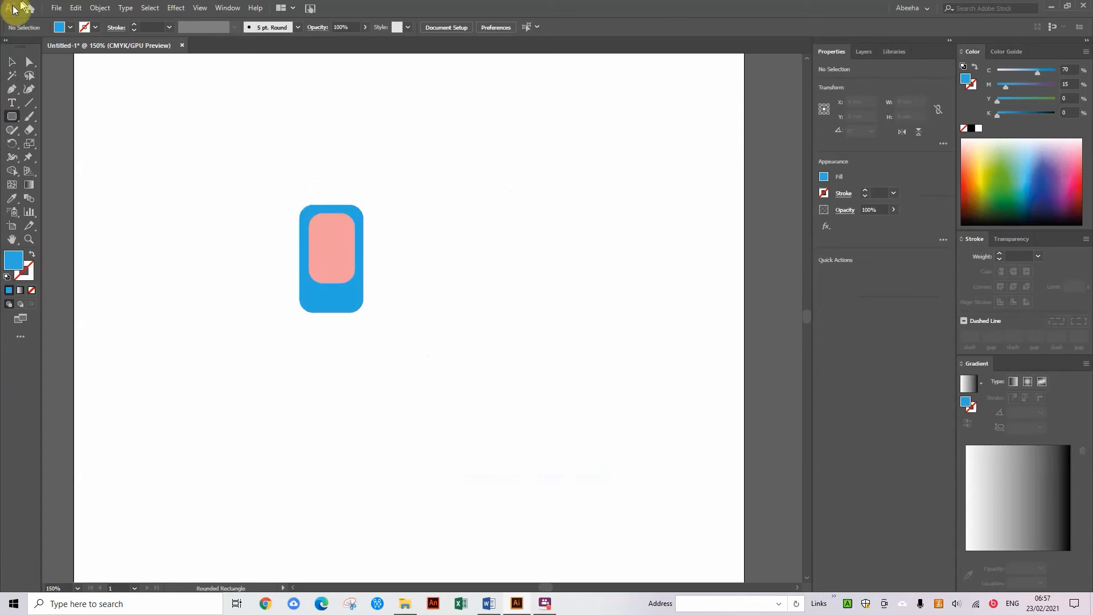
pyautogui.moveTo(11, 118); pyautogui.dragTo(42, 142)
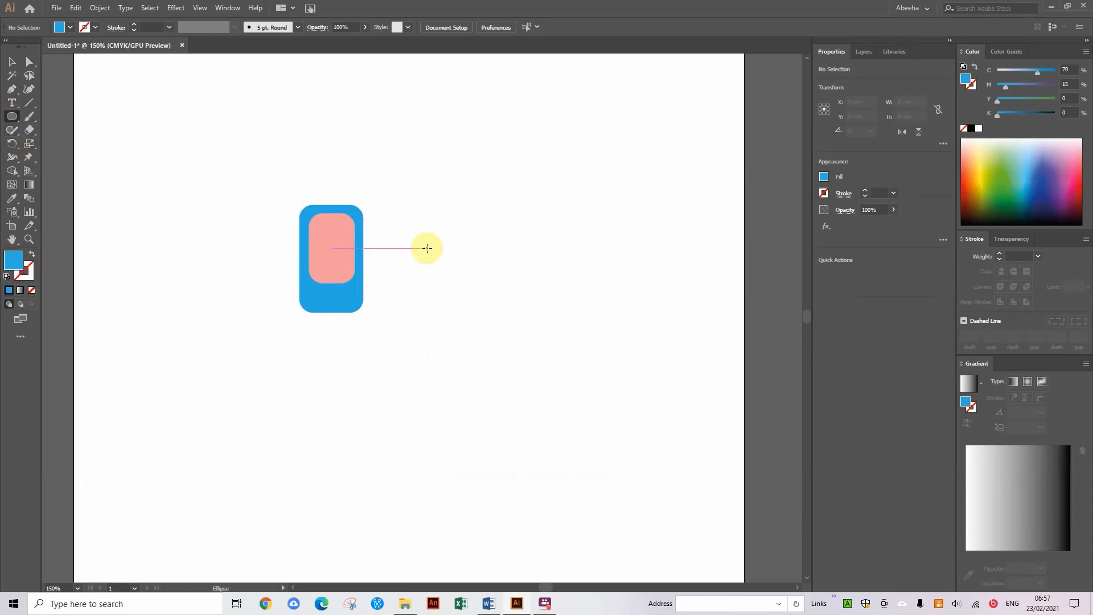
pyautogui.scroll(4, 427, 248)
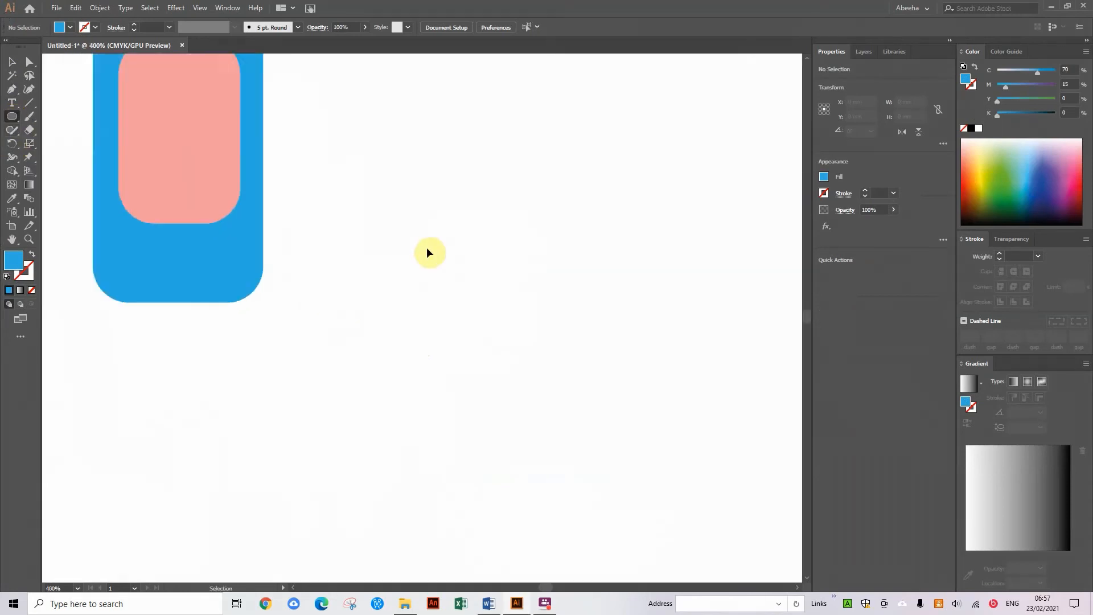
pyautogui.moveTo(310, 198); pyautogui.dragTo(798, 455)
pyautogui.moveTo(442, 155); pyautogui.dragTo(503, 219)
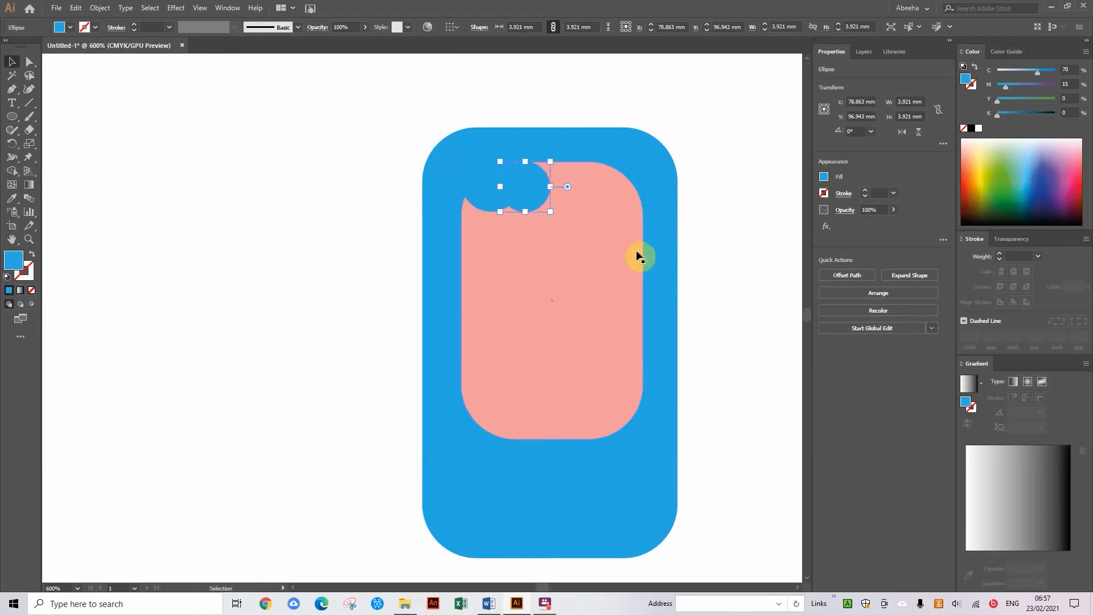
pyautogui.press('Delete')
# Duplicate the blue circle across the pink shape's top edge so that four overlapping circles form a scalloped fringe
pyautogui.click(491, 183)
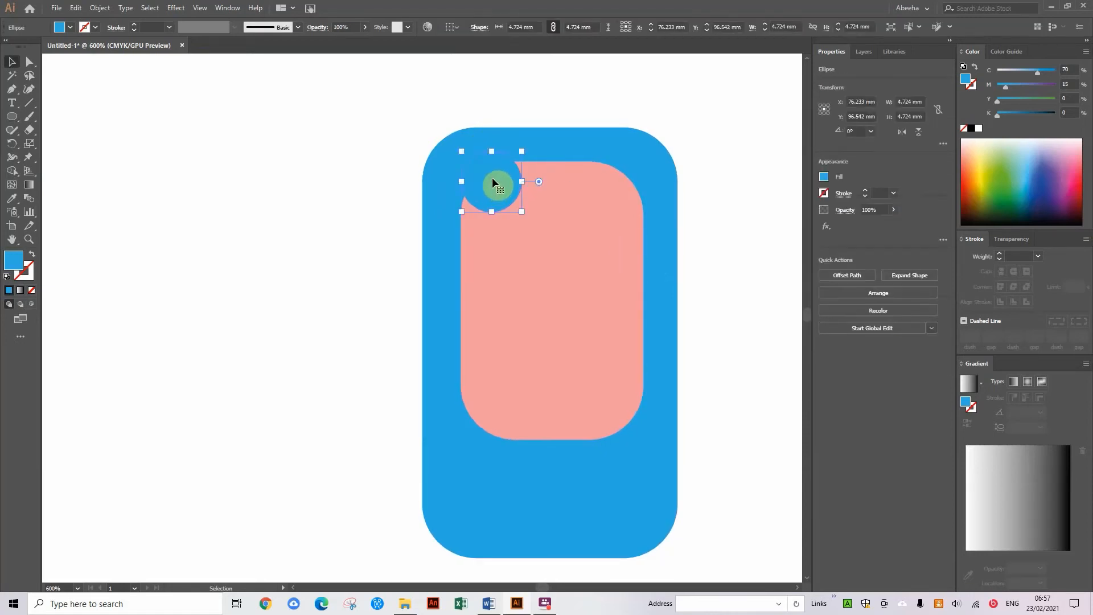
pyautogui.moveTo(493, 179); pyautogui.dragTo(614, 183)
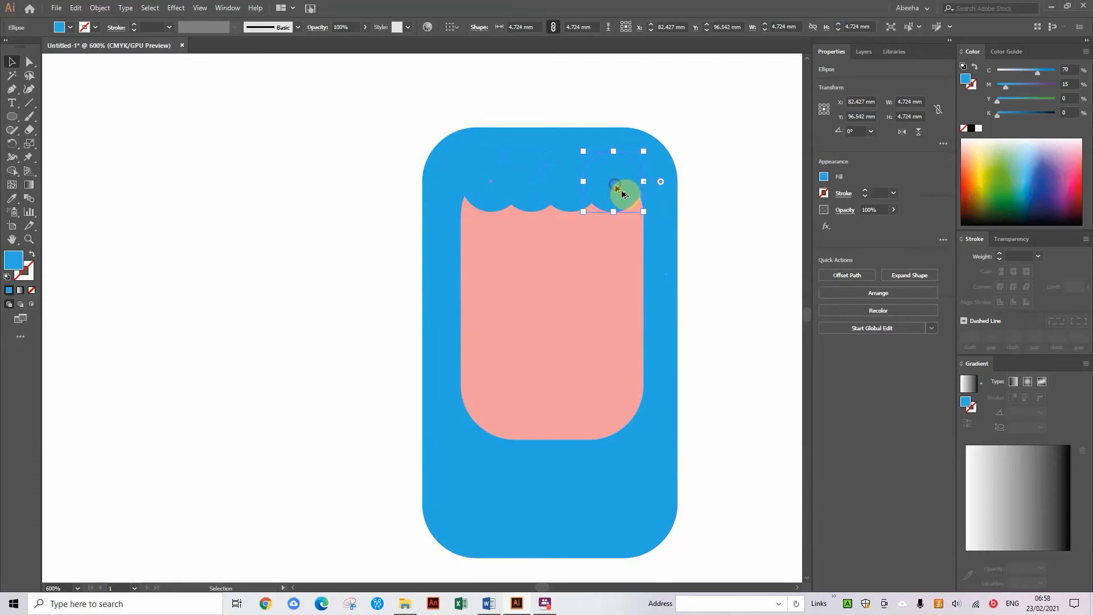
pyautogui.click(298, 136)
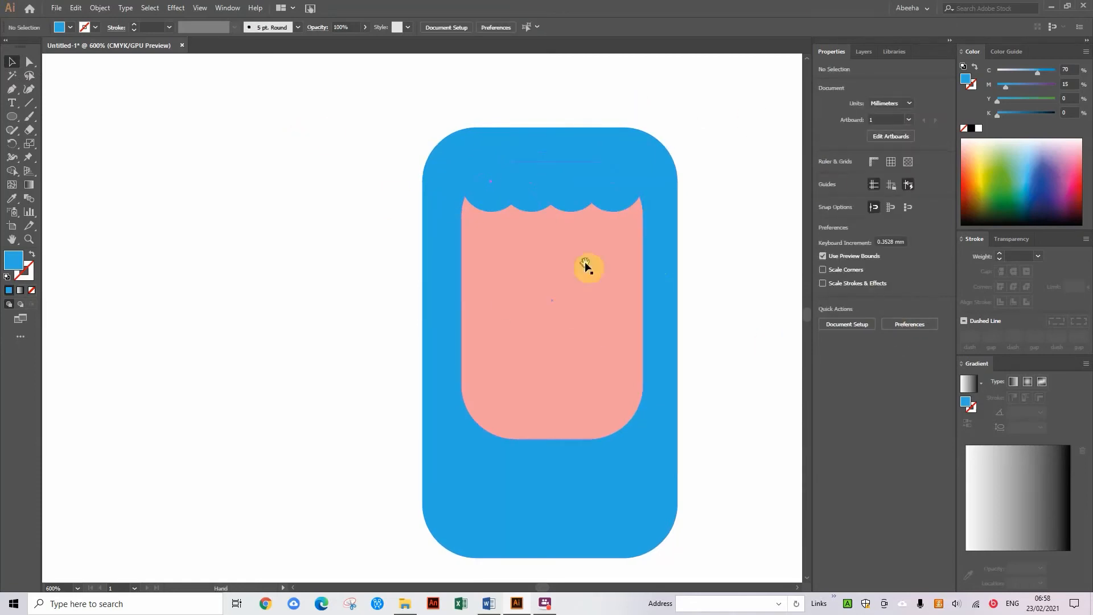
# Draw a black circle about 1.9 mm across as an eye on the pink face, below the leftmost fringe scallop
pyautogui.moveTo(561, 275); pyautogui.dragTo(486, 251)
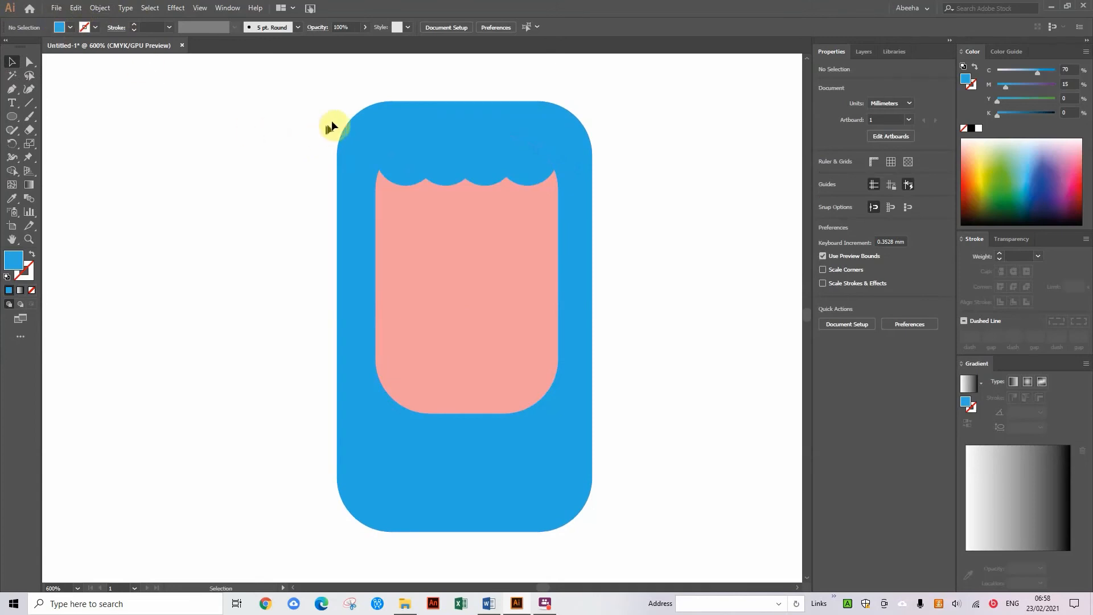
pyautogui.click(16, 116)
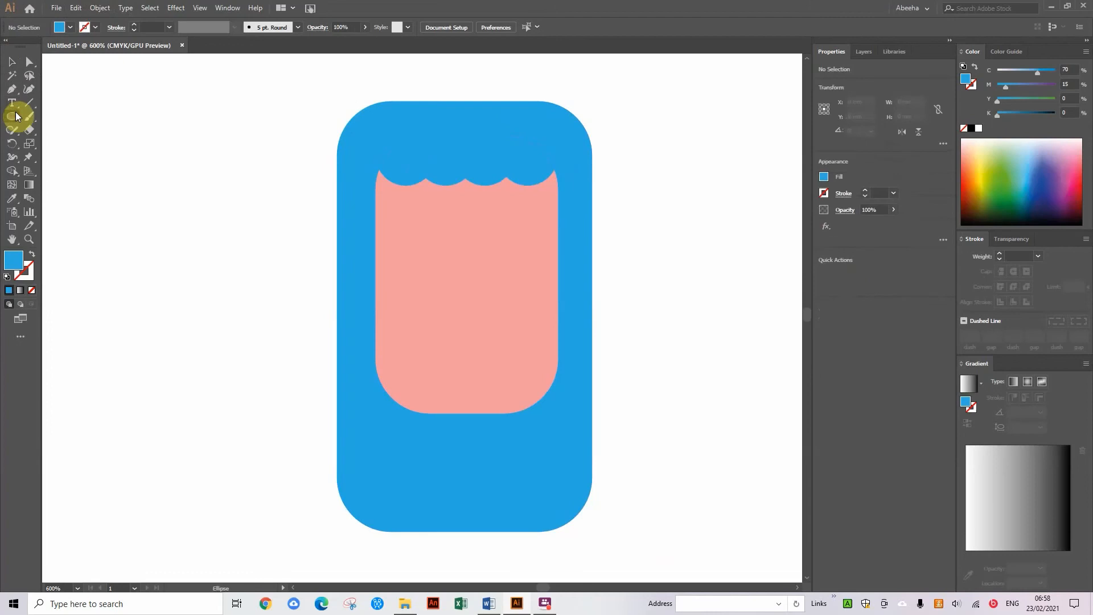
pyautogui.click(824, 176)
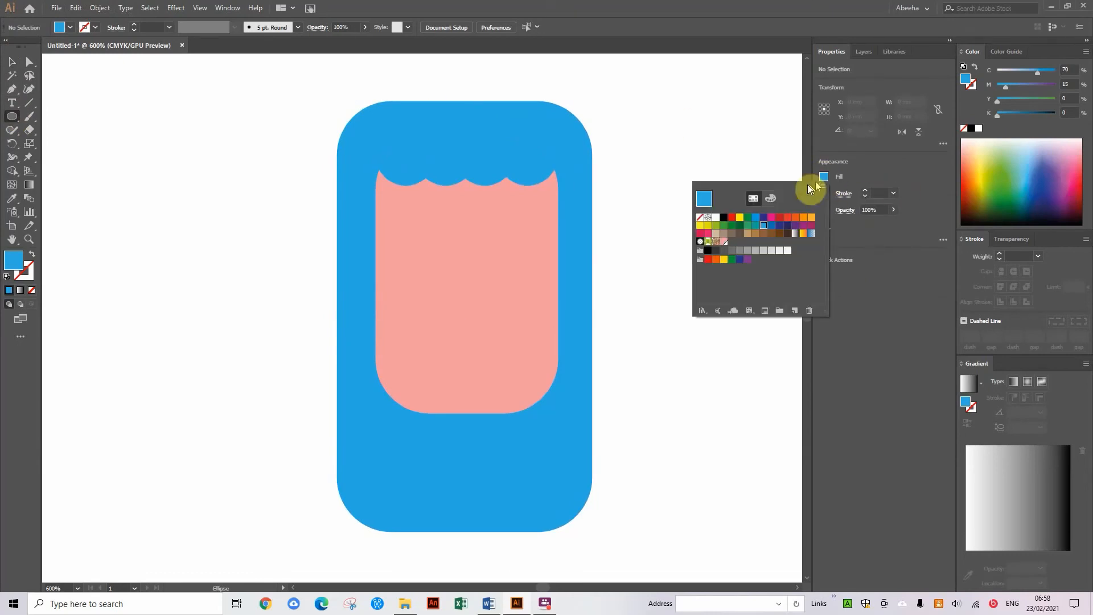
pyautogui.click(724, 217)
pyautogui.click(617, 241)
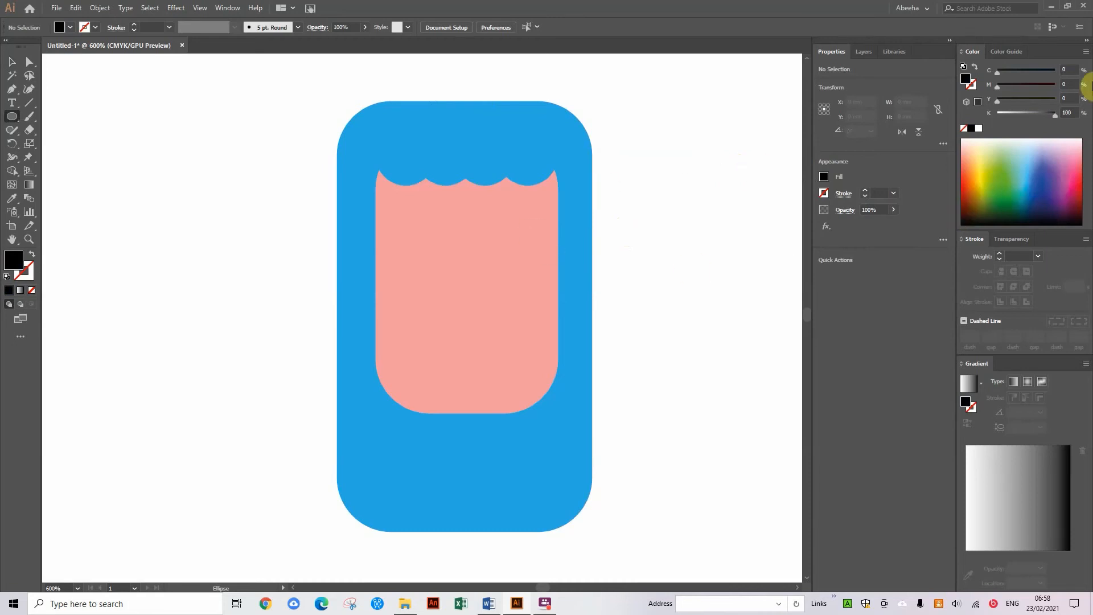
pyautogui.hotkey('ctrl', '=')
pyautogui.hotkey('ctrl', '=')
pyautogui.hotkey('ctrl', '=')
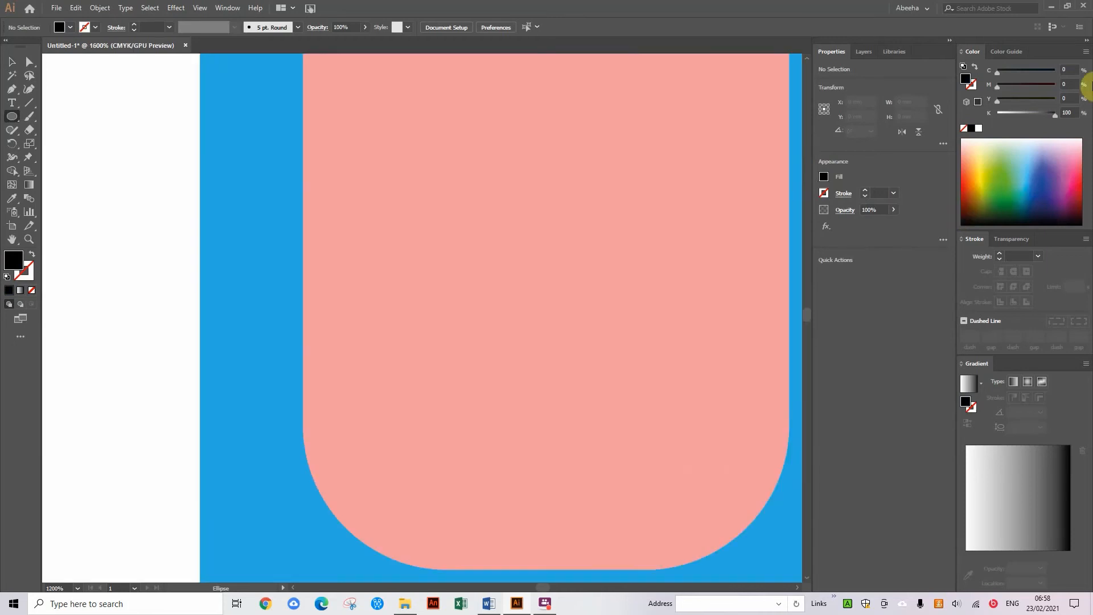
pyautogui.moveTo(421, 150); pyautogui.dragTo(384, 335)
pyautogui.moveTo(308, 224); pyautogui.dragTo(374, 287)
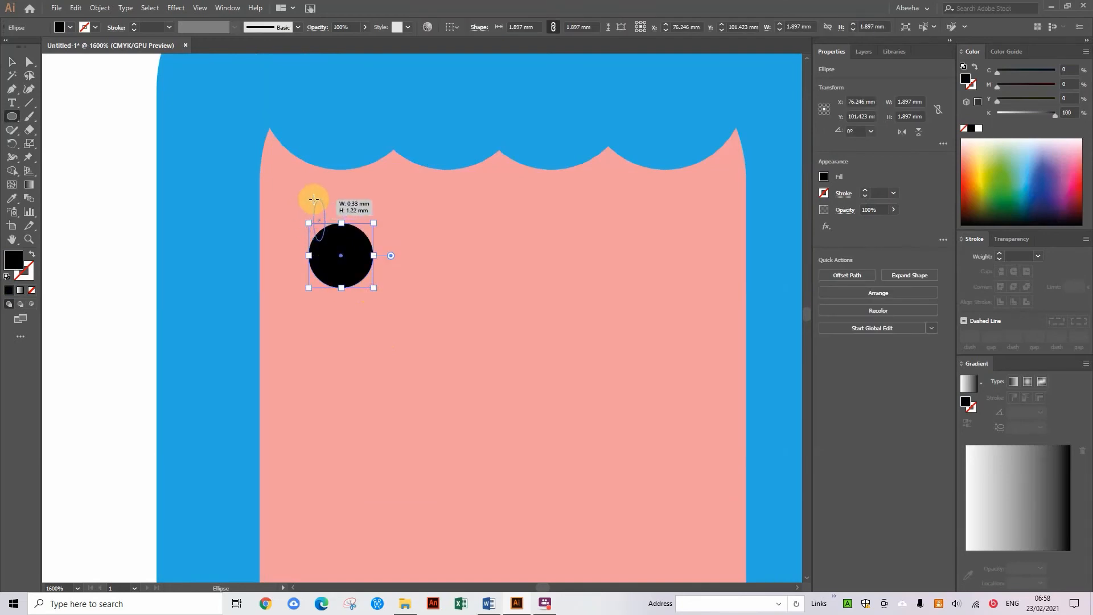
# Add a thin black ellipse about 0.33 by 1.22 mm as an eyelash on the eye's upper-left edge and rotate it 30°
pyautogui.moveTo(314, 199); pyautogui.dragTo(336, 244)
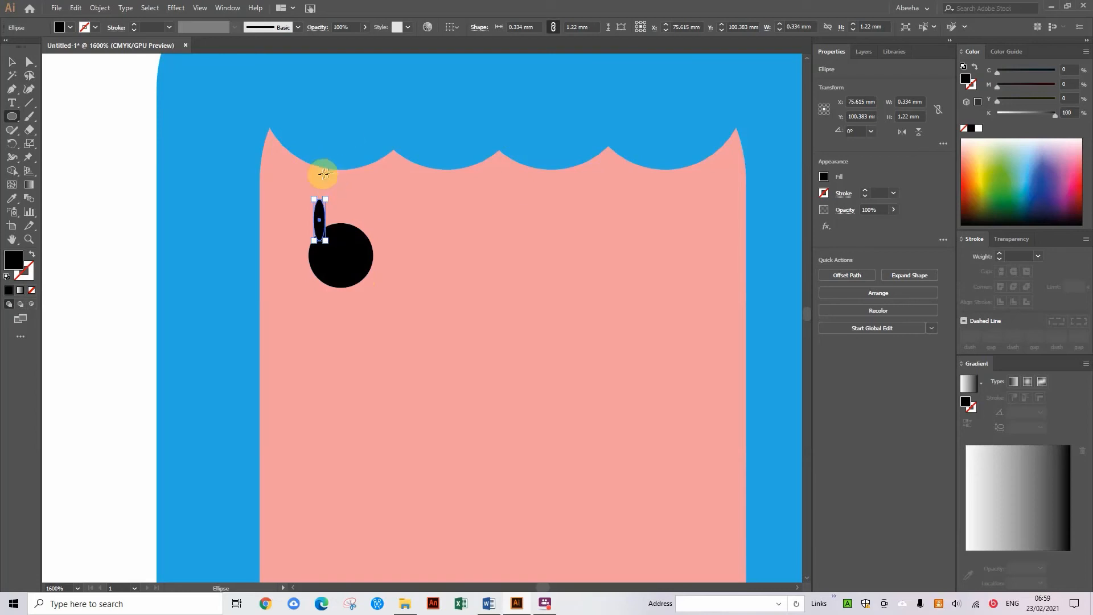
pyautogui.hotkey('ctrl', '+')
pyautogui.hotkey('ctrl', '+')
pyautogui.hotkey('ctrl', '+')
pyautogui.hotkey('ctrl', '+')
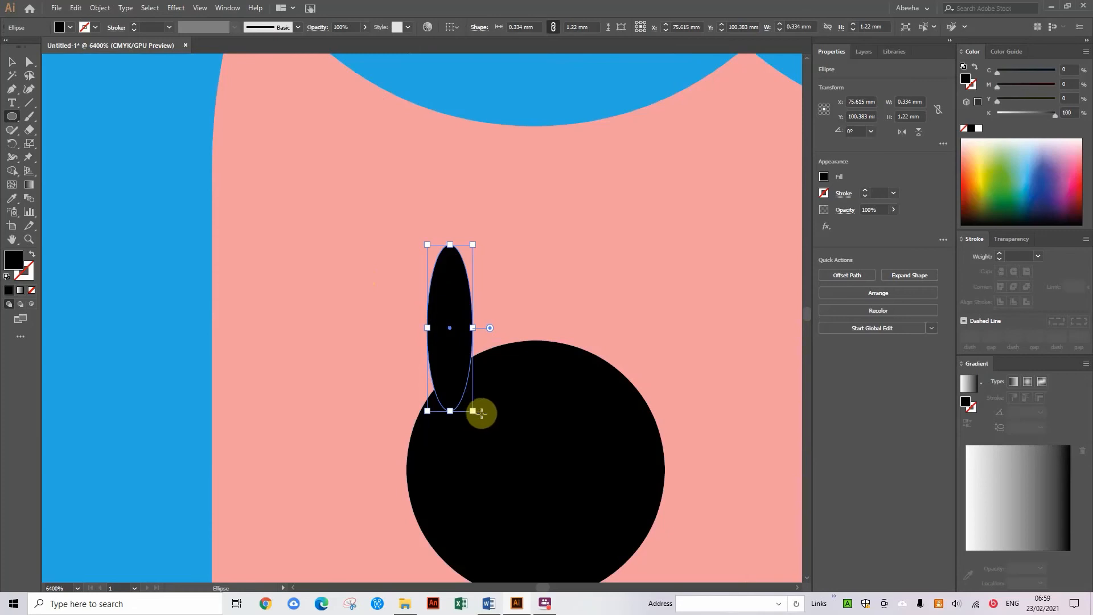
pyautogui.moveTo(478, 414); pyautogui.dragTo(496, 366)
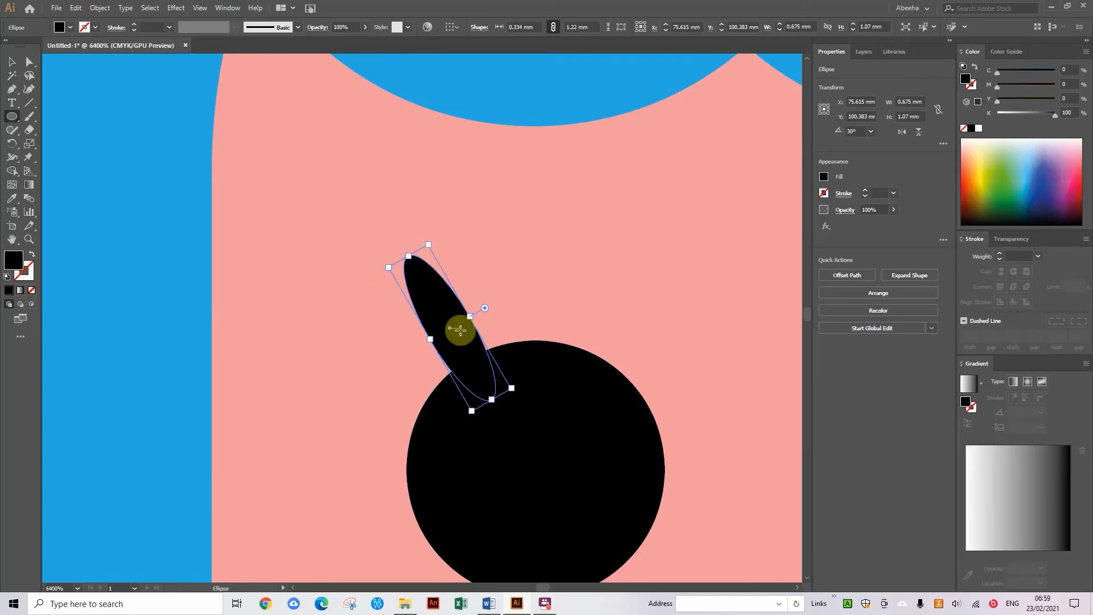
pyautogui.press('Left')
pyautogui.press('Right')
pyautogui.press('Down')
pyautogui.press('Left')
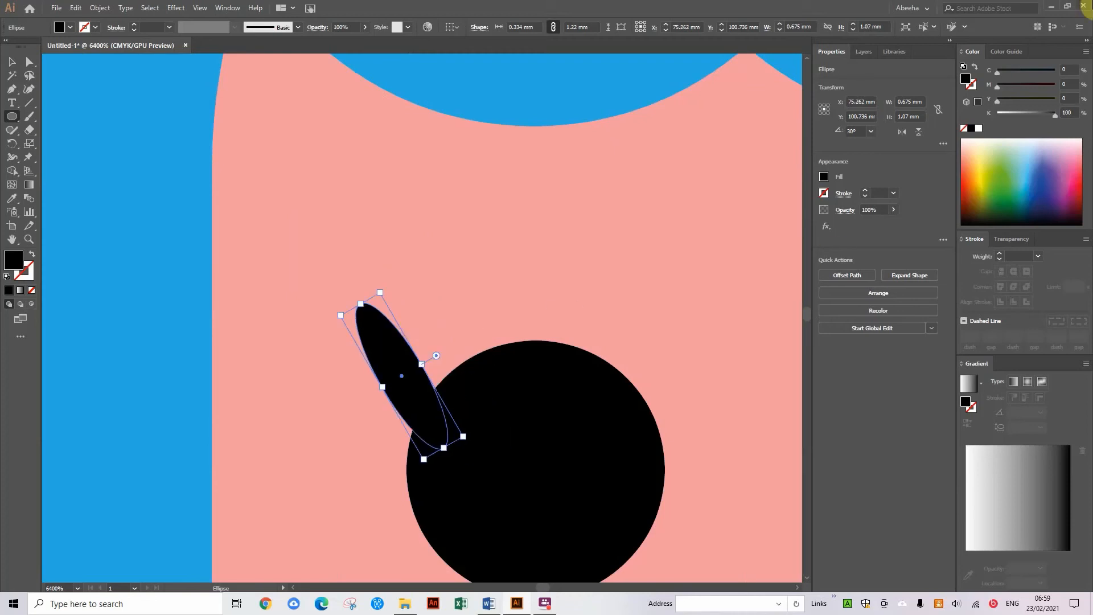
pyautogui.press('Right')
pyautogui.press('Up')
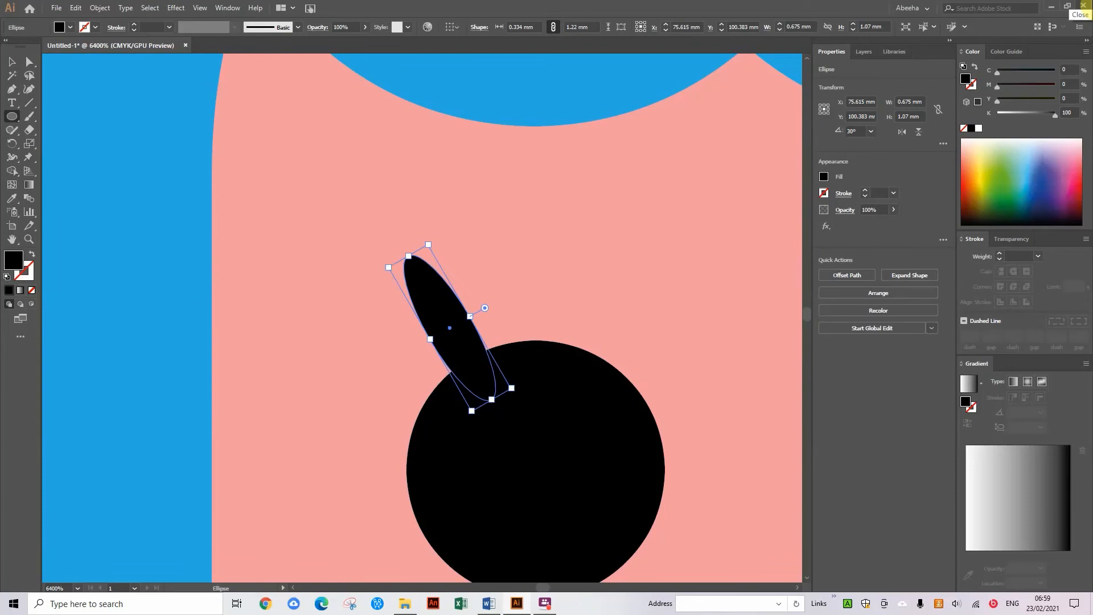
pyautogui.press('Left')
pyautogui.press('Right')
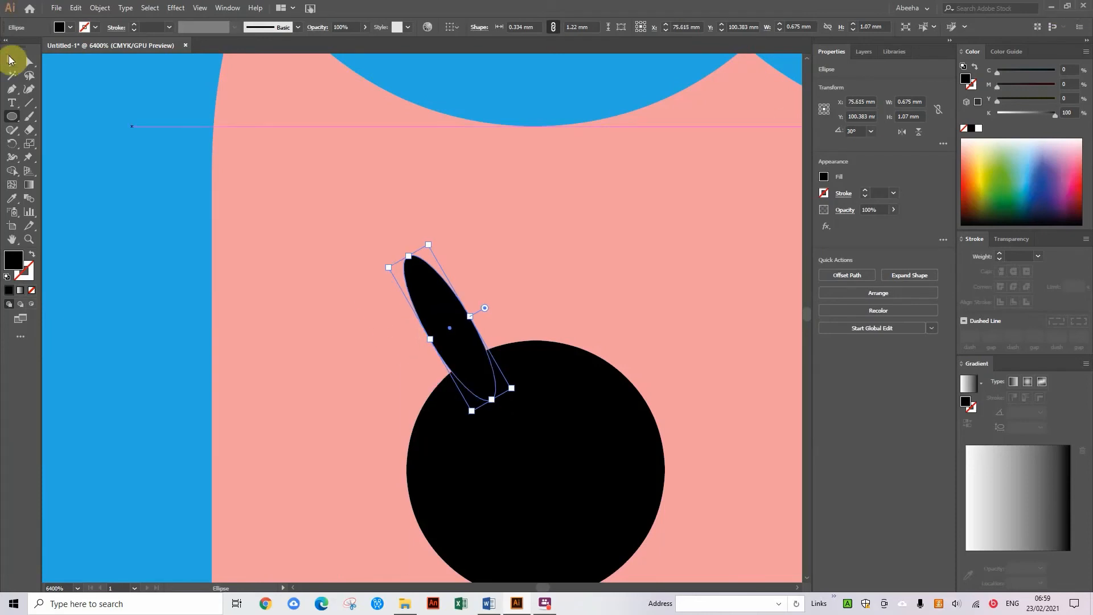
# Duplicate the slanted eyelash just to its lower left on the eye's upper-left edge, forming a pair of parallel lashes
pyautogui.click(9, 59)
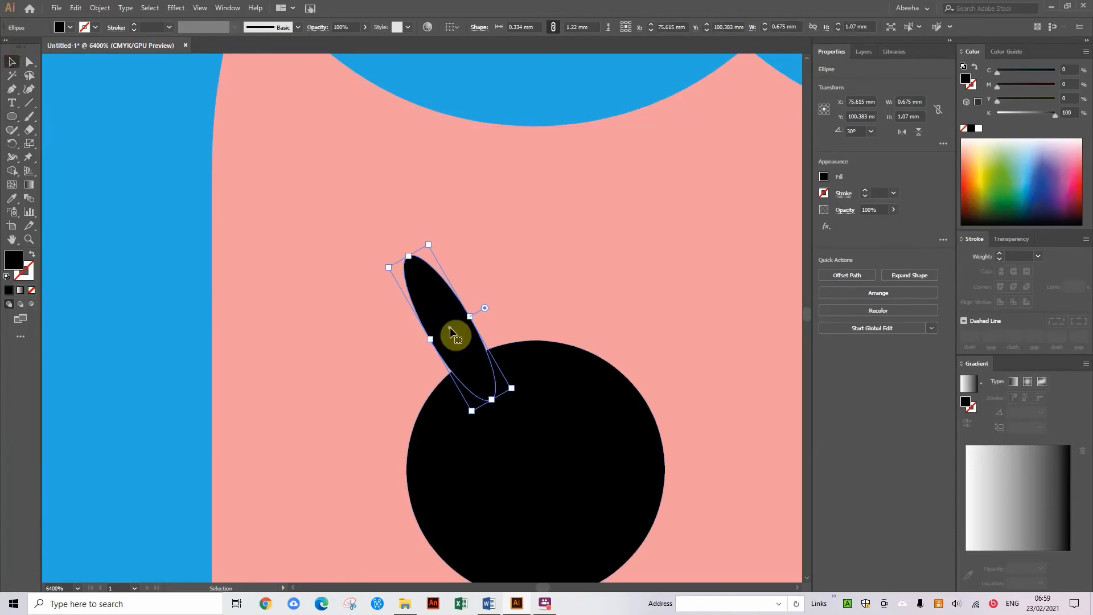
pyautogui.moveTo(450, 332); pyautogui.dragTo(409, 360)
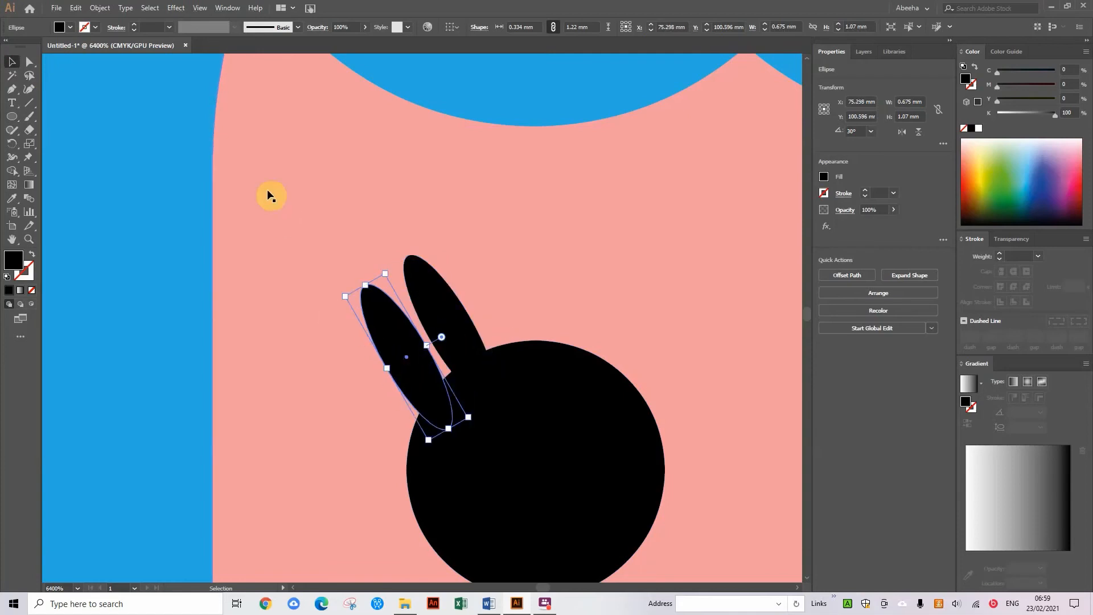
pyautogui.click(121, 142)
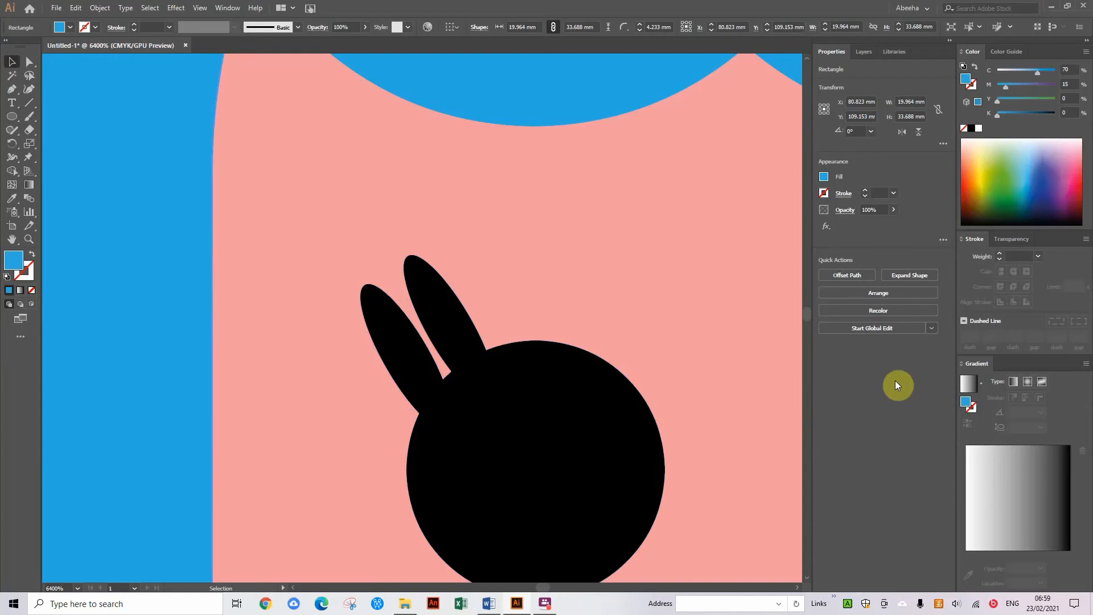
# Reflect the eye together with its two lashes across the vertical axis as a copy
pyautogui.hotkey('ctrl', '-')
pyautogui.hotkey('ctrl', '-')
pyautogui.hotkey('ctrl', '-')
pyautogui.hotkey('ctrl', '-')
pyautogui.hotkey('ctrl', '-')
pyautogui.hotkey('ctrl', '-')
pyautogui.hotkey('ctrl', '-')
pyautogui.hotkey('ctrl', '-')
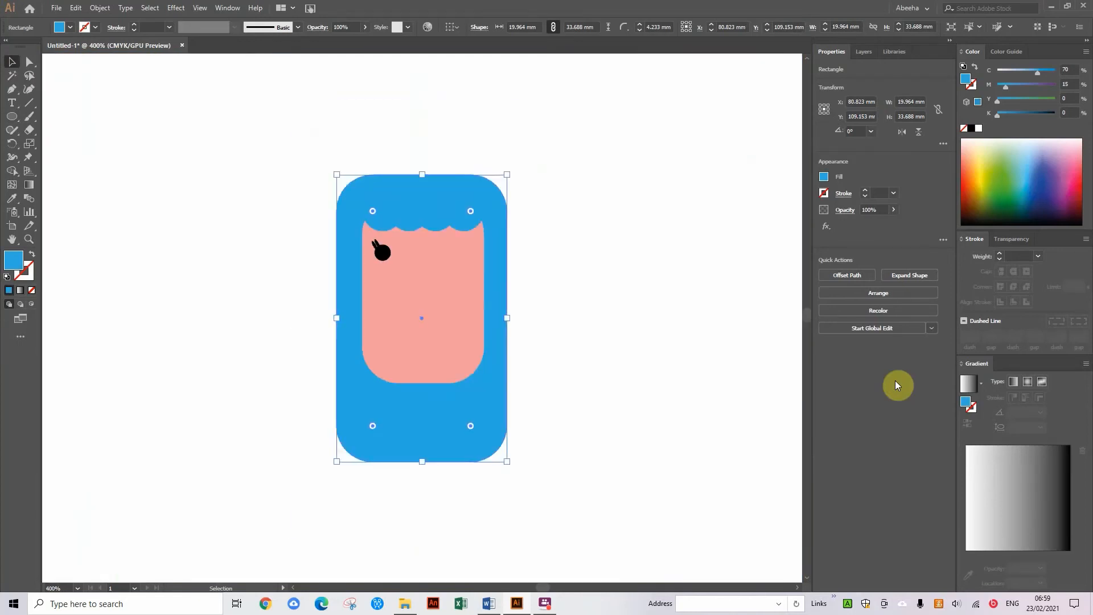
pyautogui.click(235, 263)
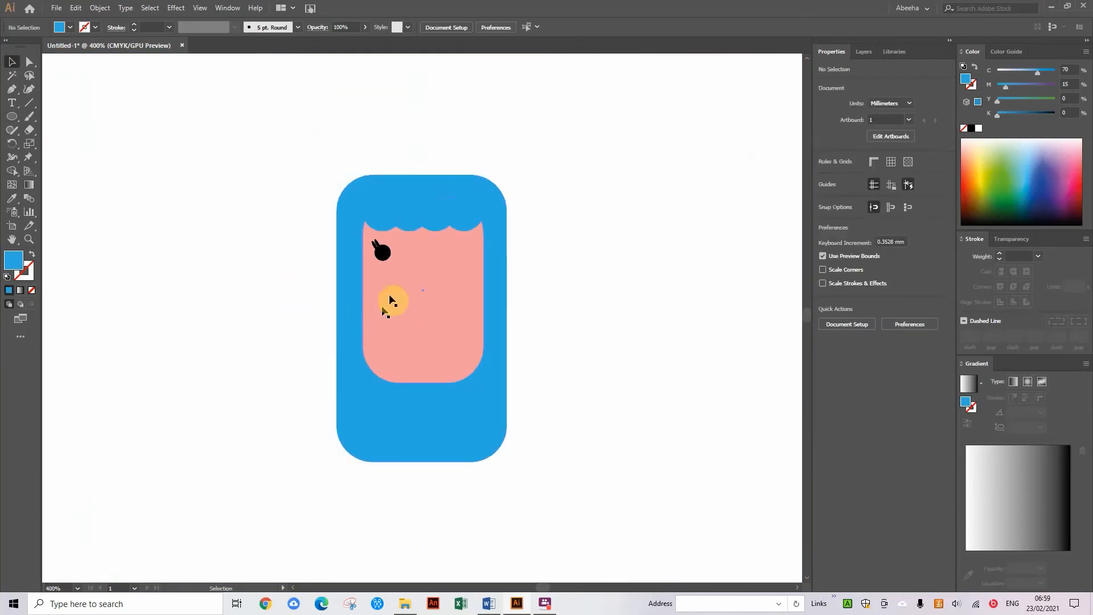
pyautogui.click(384, 254)
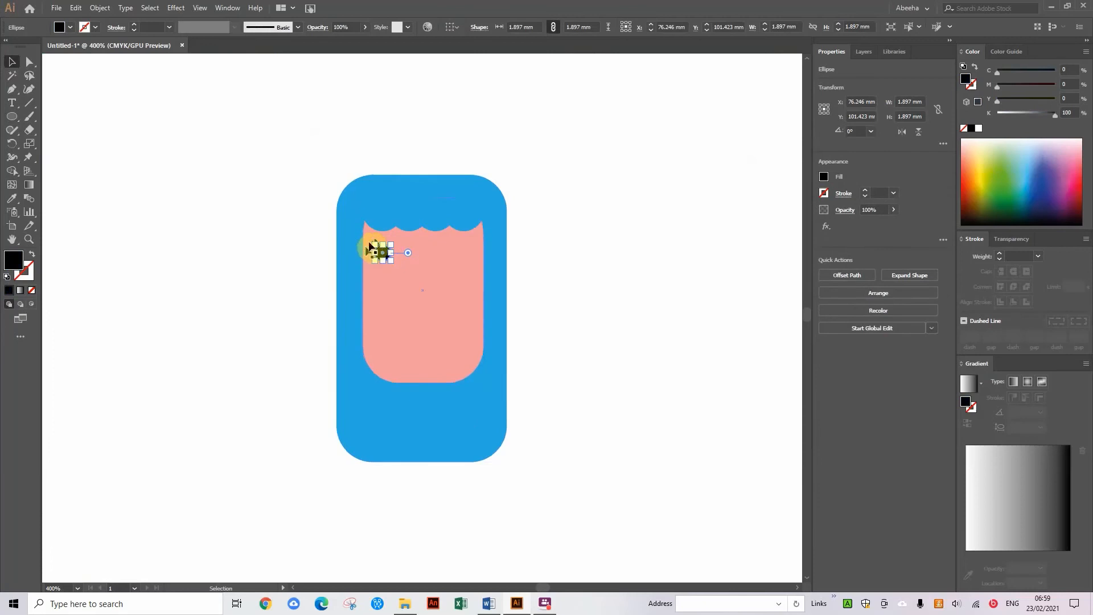
pyautogui.hotkey('ctrl', '+')
pyautogui.hotkey('ctrl', '+')
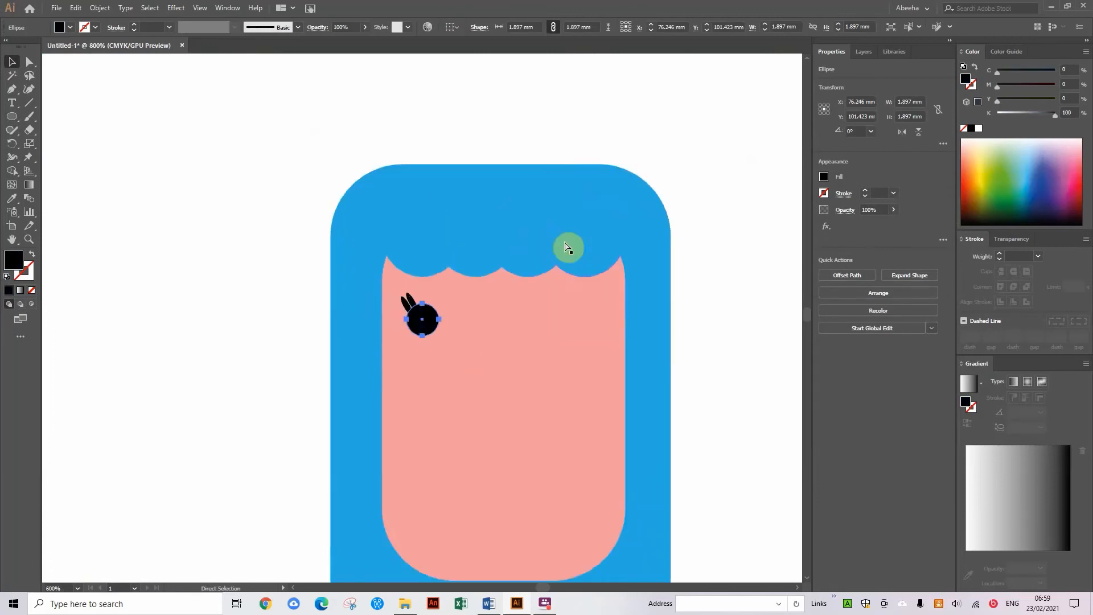
pyautogui.hotkey('ctrl', '+')
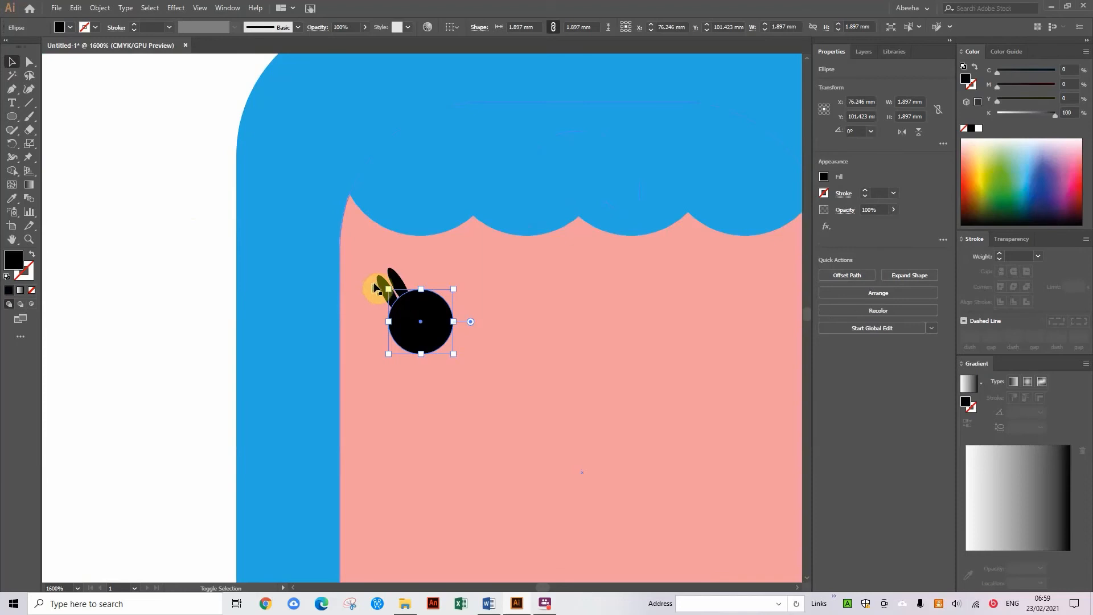
pyautogui.keyDown('shift'); pyautogui.click(393, 281); pyautogui.keyUp('shift')
pyautogui.keyDown('shift'); pyautogui.click(396, 283); pyautogui.keyUp('shift')
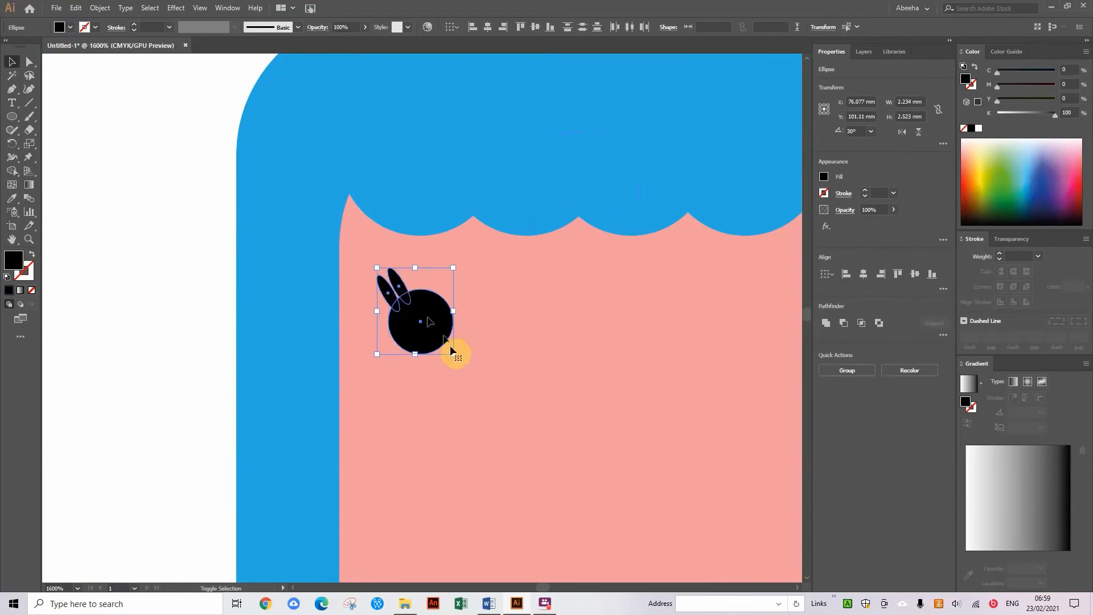
pyautogui.rightClick(417, 320)
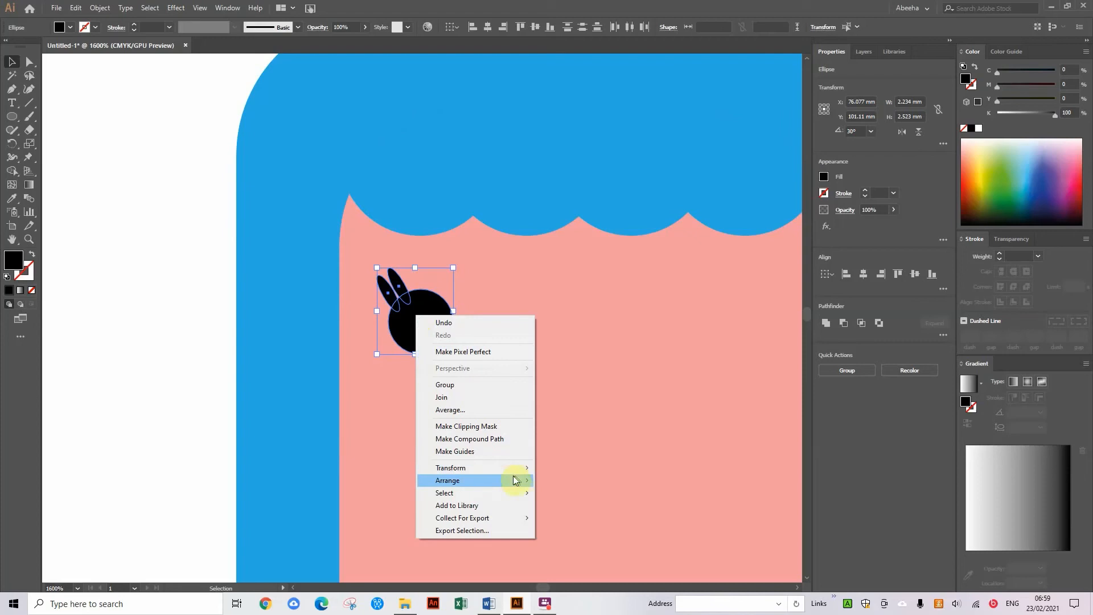
pyautogui.moveTo(529, 471)
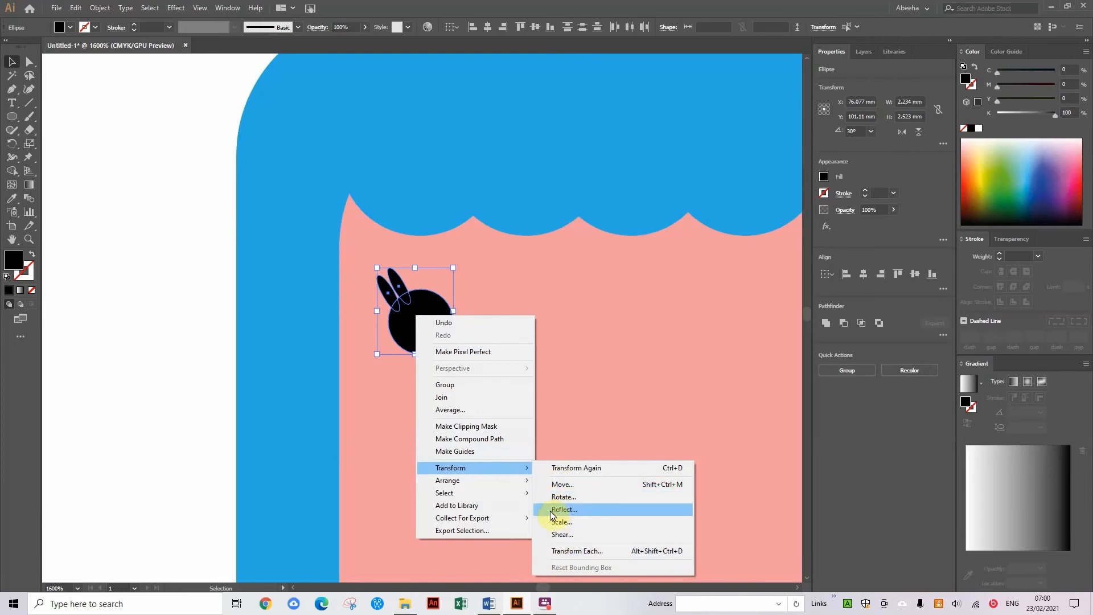
pyautogui.click(550, 509)
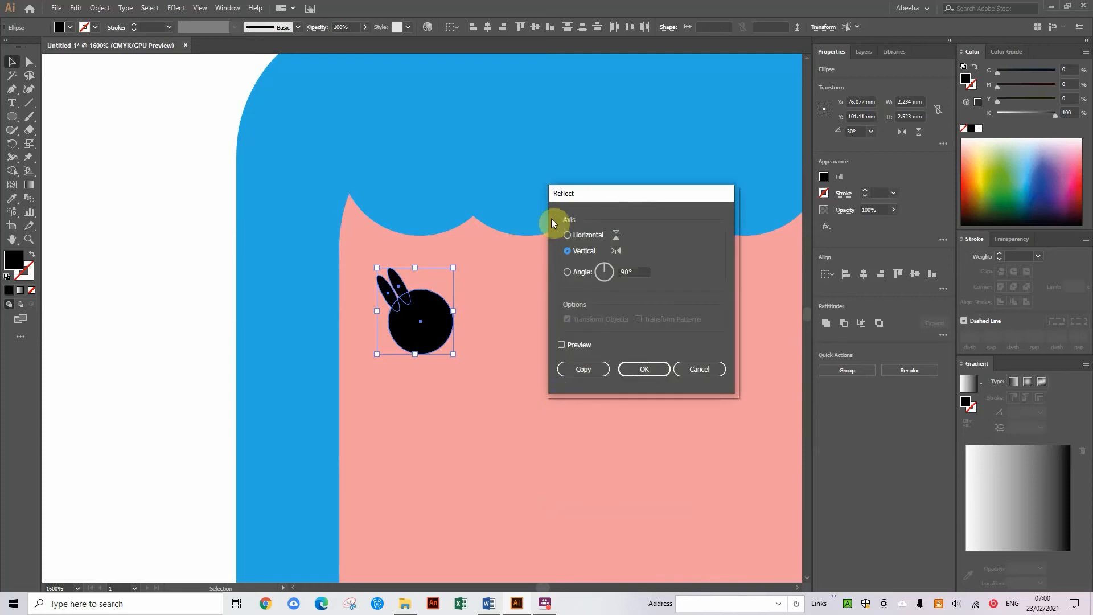
pyautogui.click(561, 345)
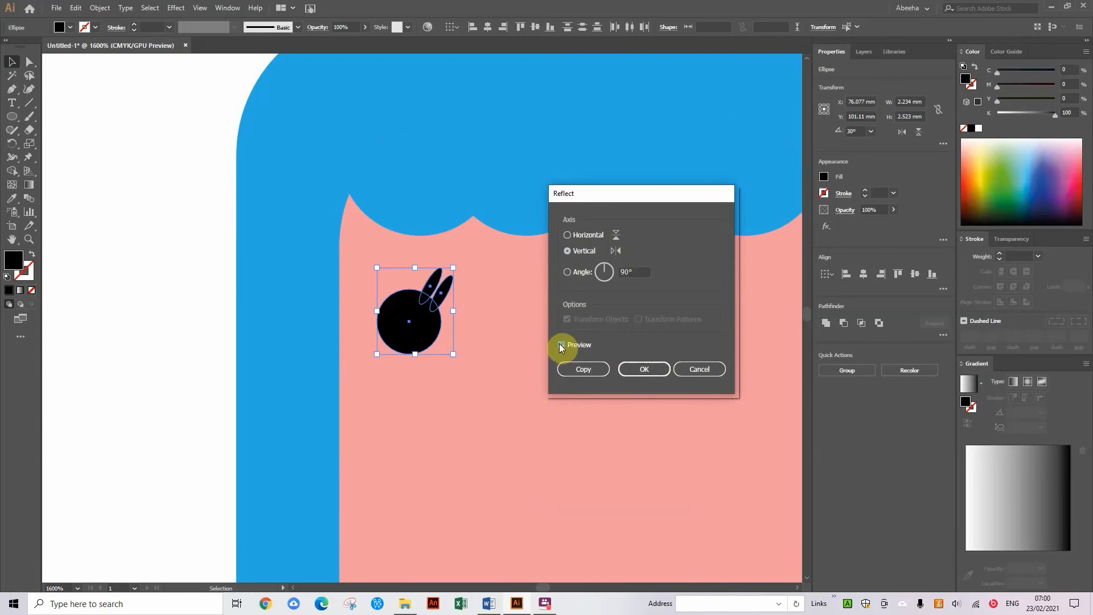
pyautogui.click(581, 368)
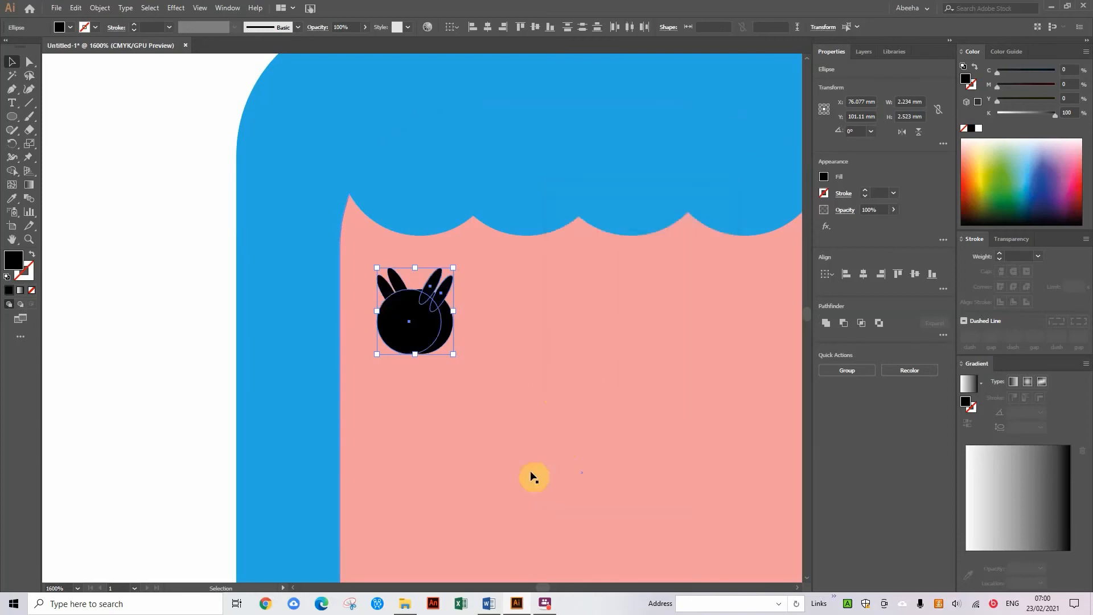
# Move the mirrored eye horizontally across the face to sit under the rightmost fringe scallop, at about X 84.9 mm
pyautogui.moveTo(575, 434); pyautogui.dragTo(424, 402)
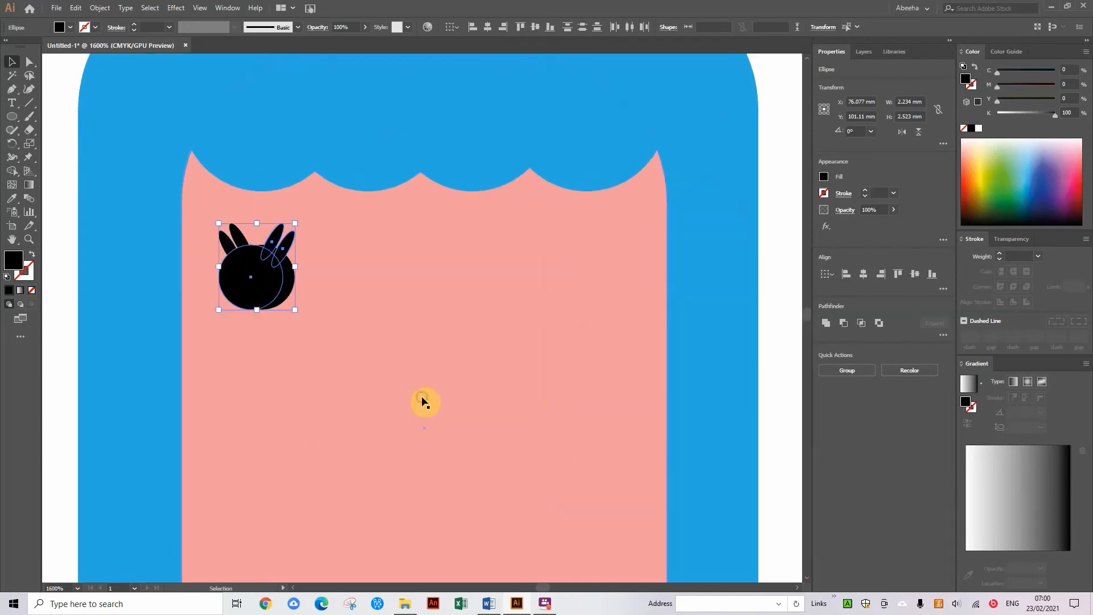
pyautogui.press('Right')
pyautogui.press('Right')
pyautogui.press('Right')
pyautogui.press('Right')
pyautogui.press('Right')
pyautogui.press('Right')
pyautogui.press('Right')
pyautogui.press('Right')
pyautogui.press('Right')
pyautogui.press('Right')
pyautogui.press('Right')
pyautogui.press('Right')
pyautogui.press('Right')
pyautogui.press('Right')
pyautogui.press('Right')
pyautogui.press('Right')
pyautogui.press('Right')
pyautogui.press('Right')
pyautogui.press('Right')
pyautogui.press('Right')
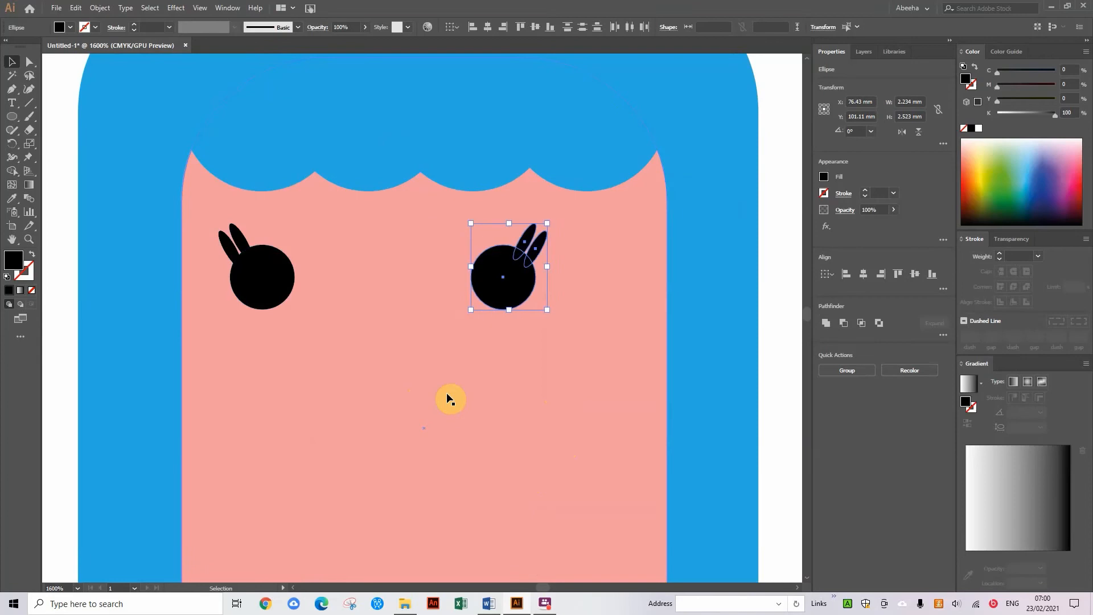
pyautogui.press('Right')
pyautogui.press('Right')
pyautogui.press('Right')
pyautogui.press('Right')
pyautogui.press('Right')
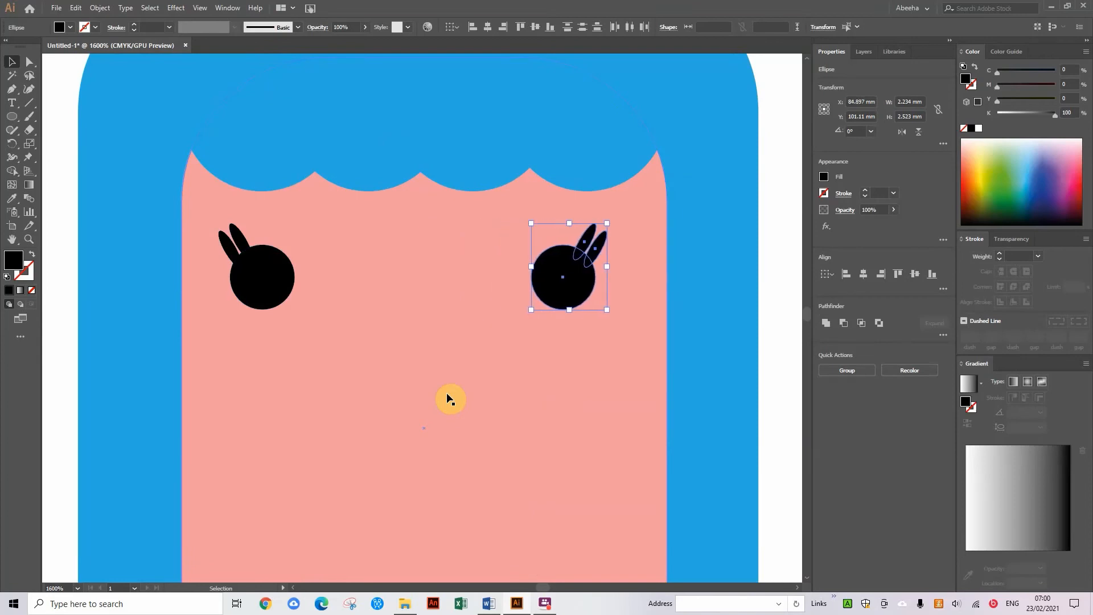
pyautogui.click(60, 246)
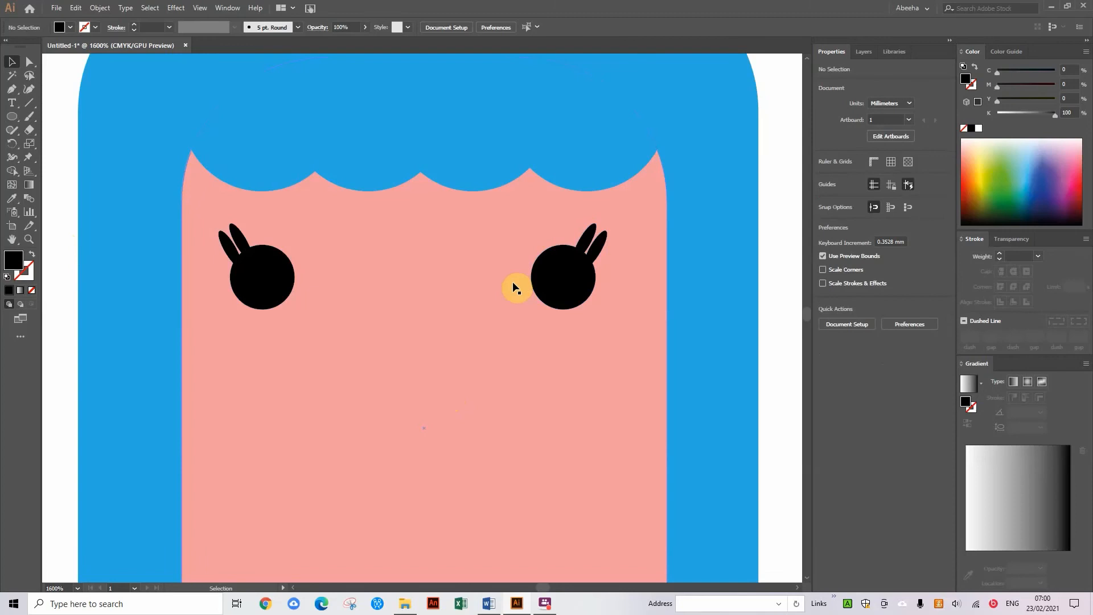
# Lighten the pink face's fill to a tint of about 72%
pyautogui.hotkey('ctrl', '-')
pyautogui.hotkey('ctrl', '-')
pyautogui.hotkey('ctrl', '-')
pyautogui.hotkey('ctrl', '-')
pyautogui.hotkey('ctrl', '-')
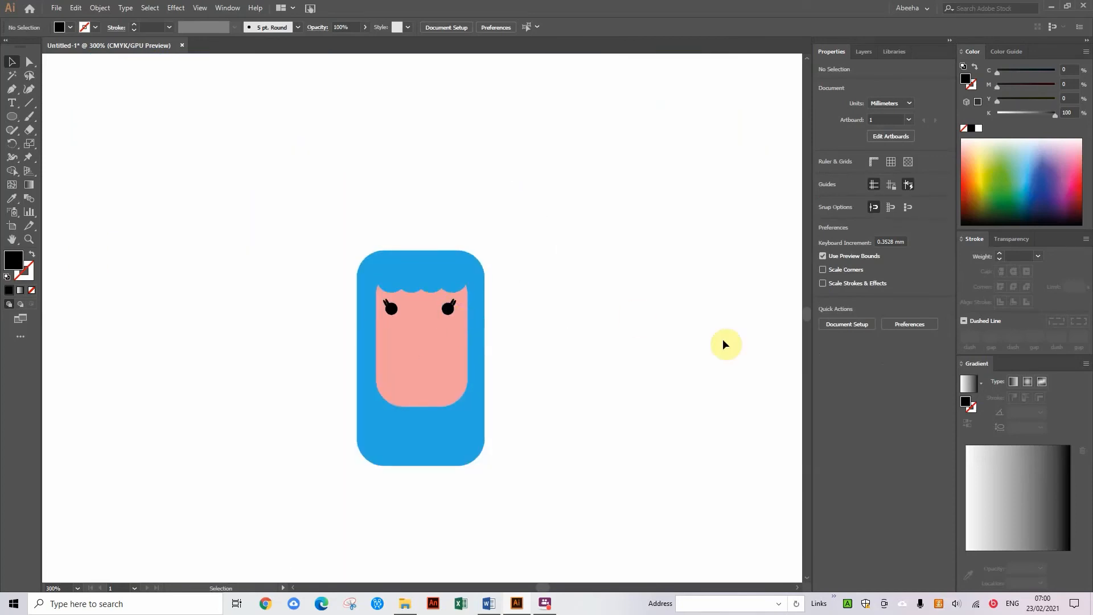
pyautogui.scroll(1, 725, 344)
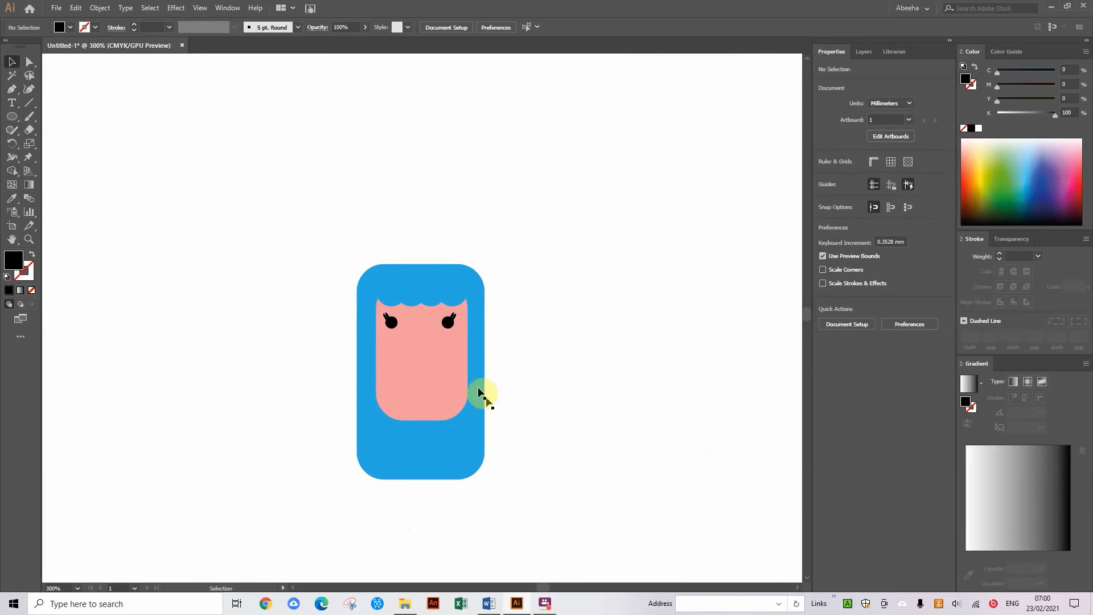
pyautogui.click(432, 384)
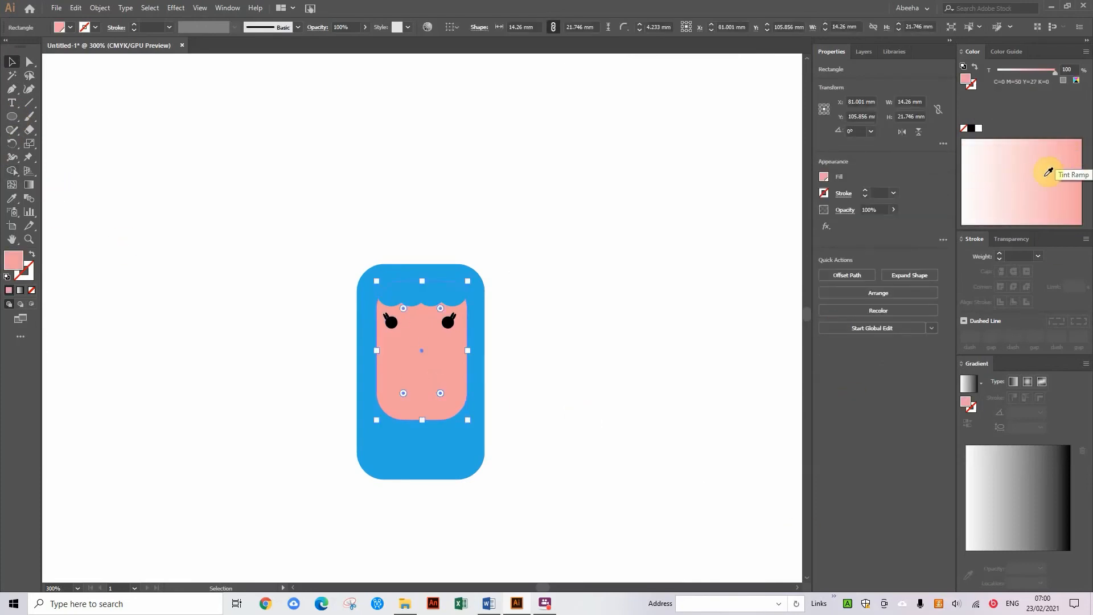
pyautogui.click(1047, 173)
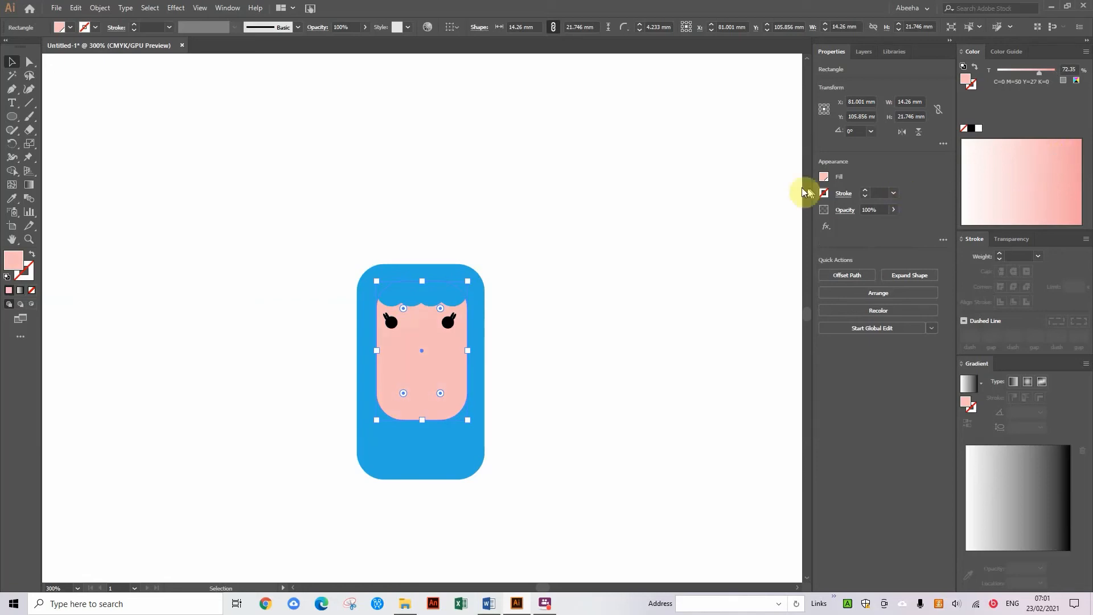
pyautogui.click(704, 140)
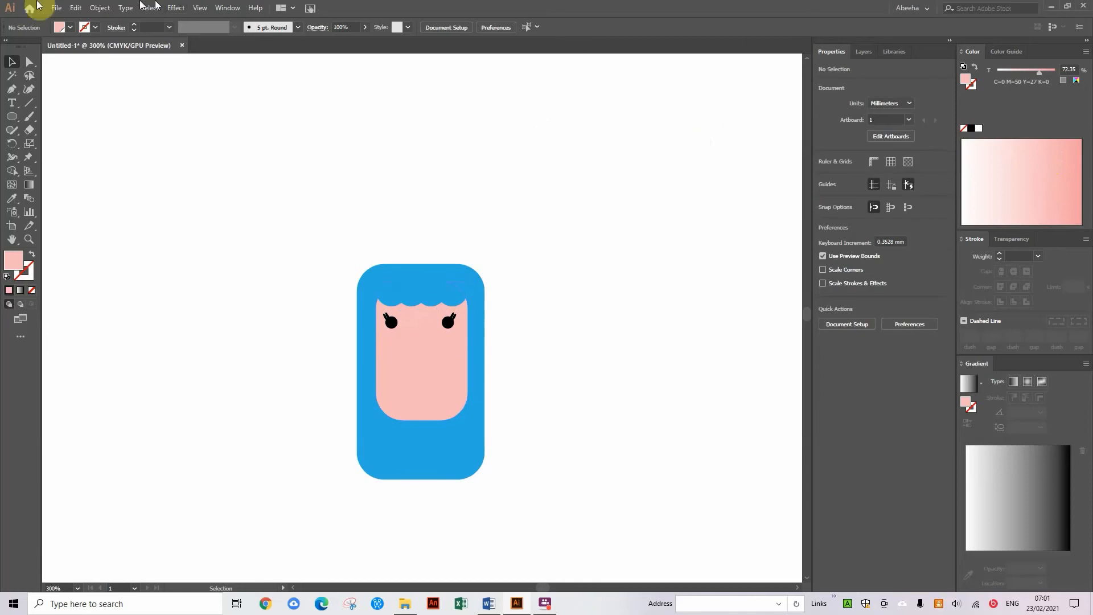
# Save the face's light pink fill as a new swatch
pyautogui.click(425, 389)
pyautogui.click(824, 177)
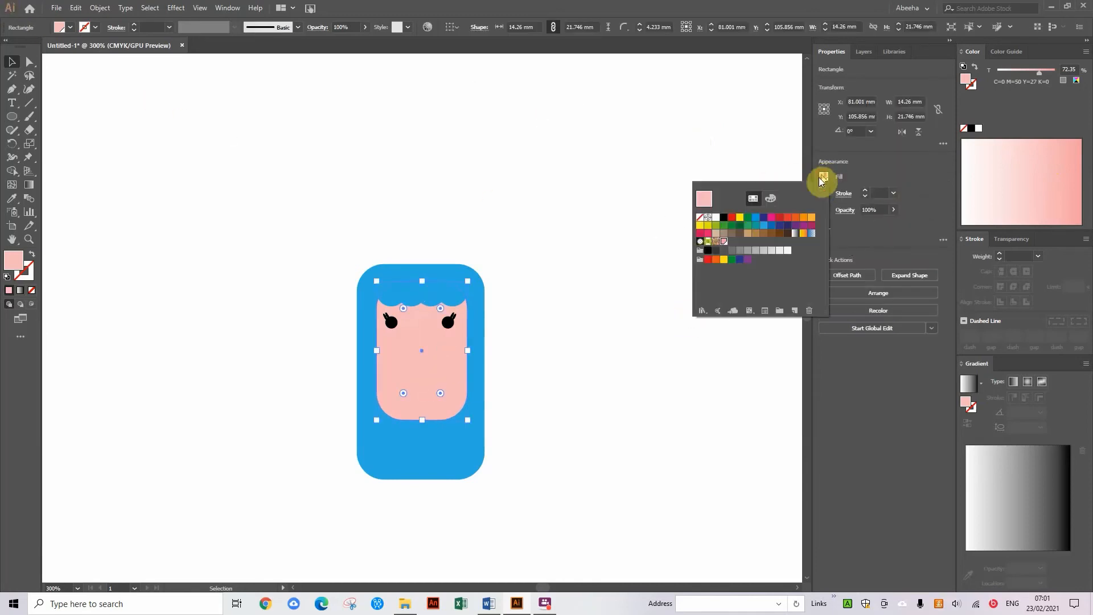
pyautogui.click(795, 310)
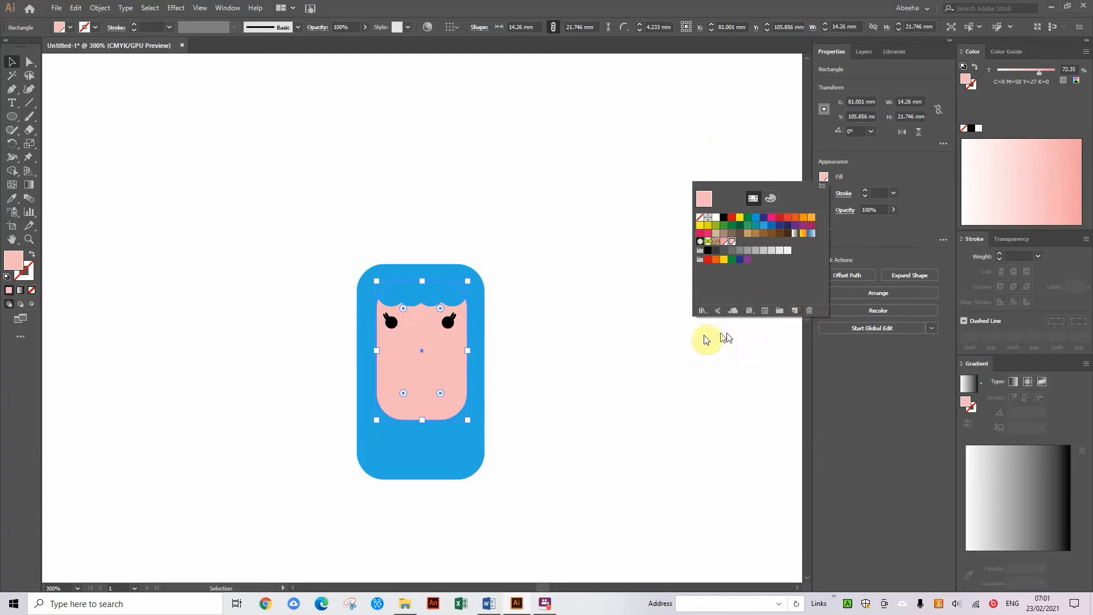
pyautogui.click(640, 307)
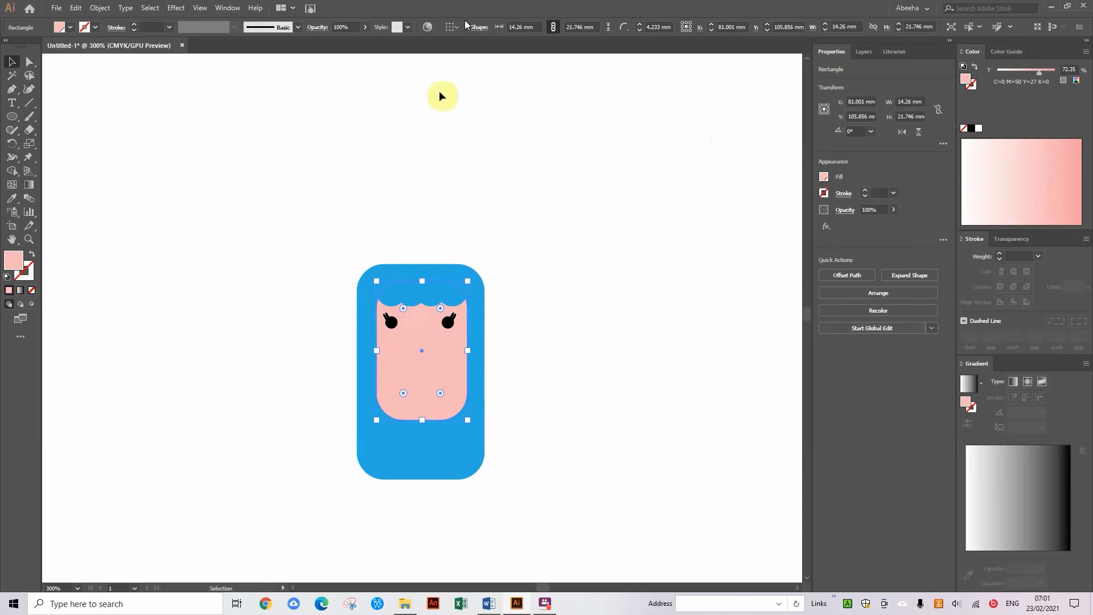
# Select all the head's shapes and move them together upward on the artboard
pyautogui.moveTo(211, 154); pyautogui.dragTo(543, 543)
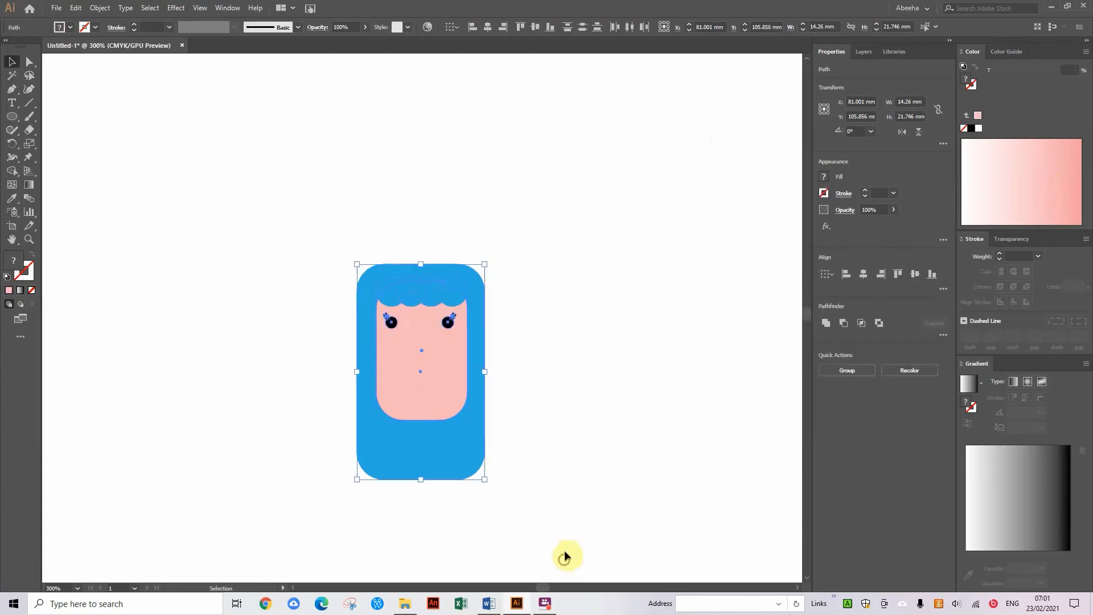
pyautogui.moveTo(434, 347); pyautogui.dragTo(439, 283)
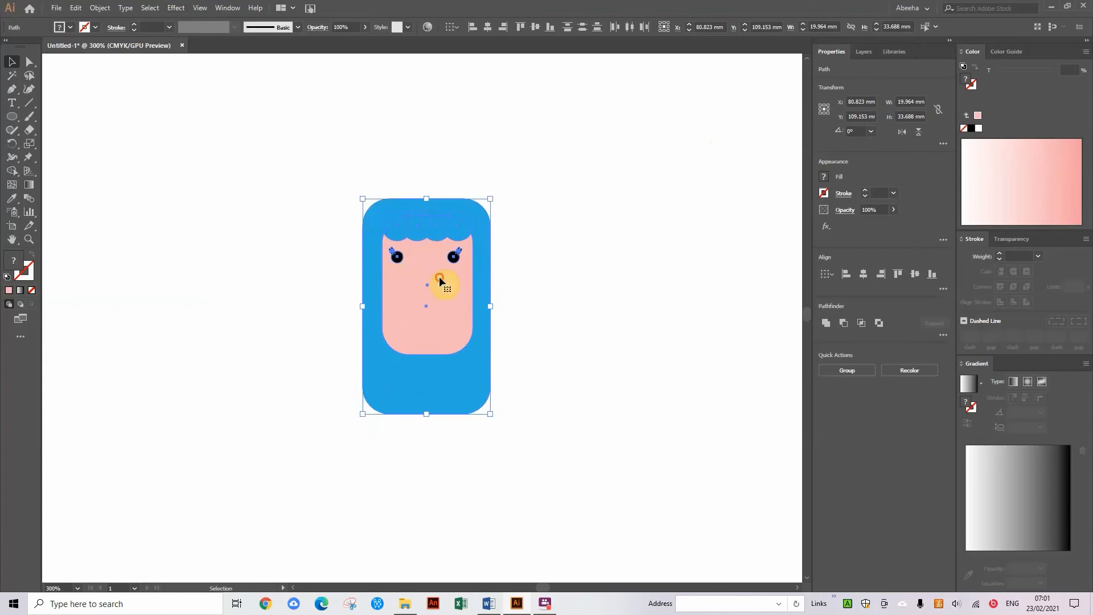
pyautogui.click(675, 359)
# Draw a narrow rounded-rectangle nose about 1.36 by 3.48 mm between the eyes, filled with the C=0 M=50 Y=27 K=0 pink swatch
pyautogui.hotkey('ctrl', '+')
pyautogui.hotkey('ctrl', '+')
pyautogui.hotkey('ctrl', '+')
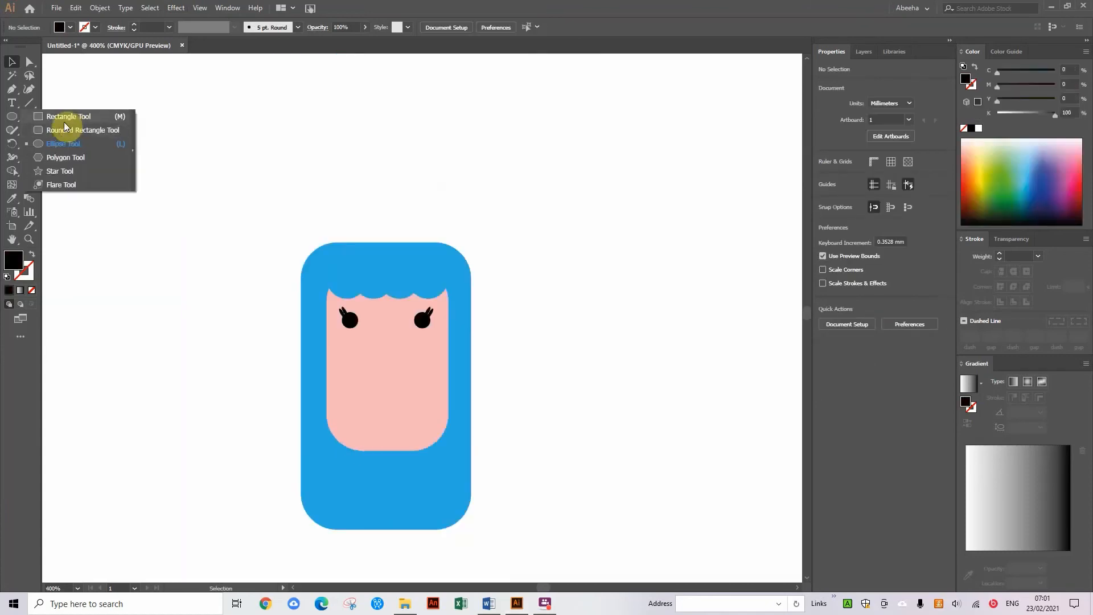
pyautogui.click(63, 128)
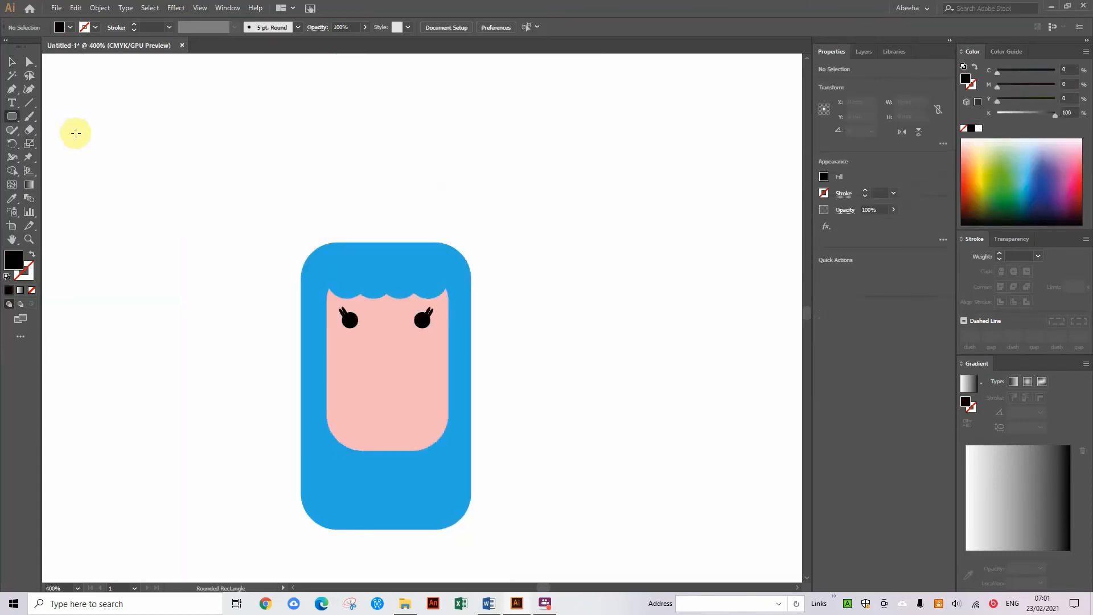
pyautogui.click(824, 177)
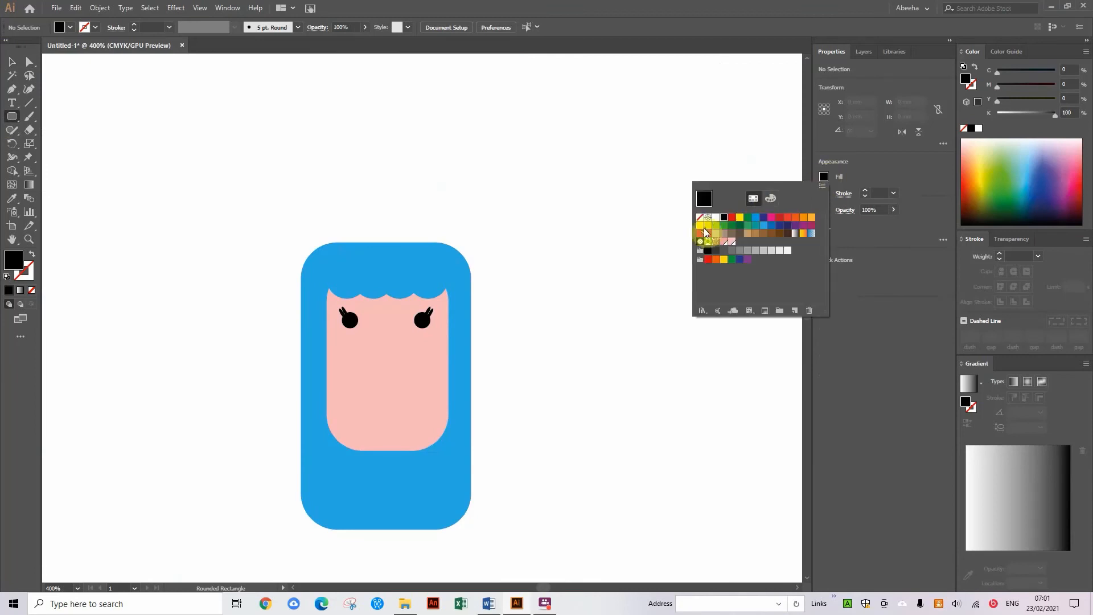
pyautogui.click(725, 242)
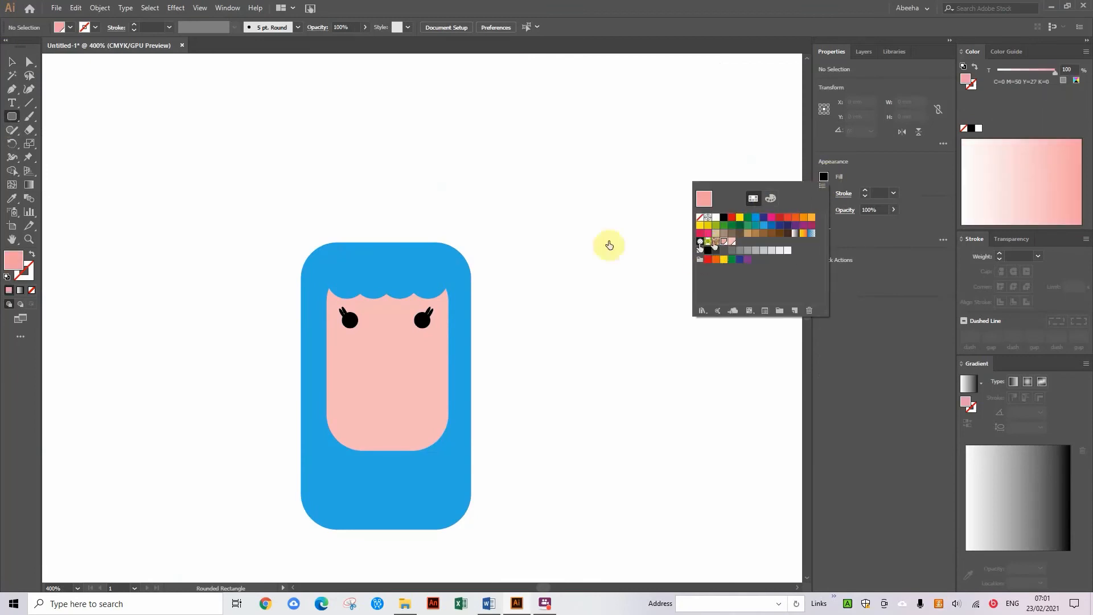
pyautogui.click(530, 238)
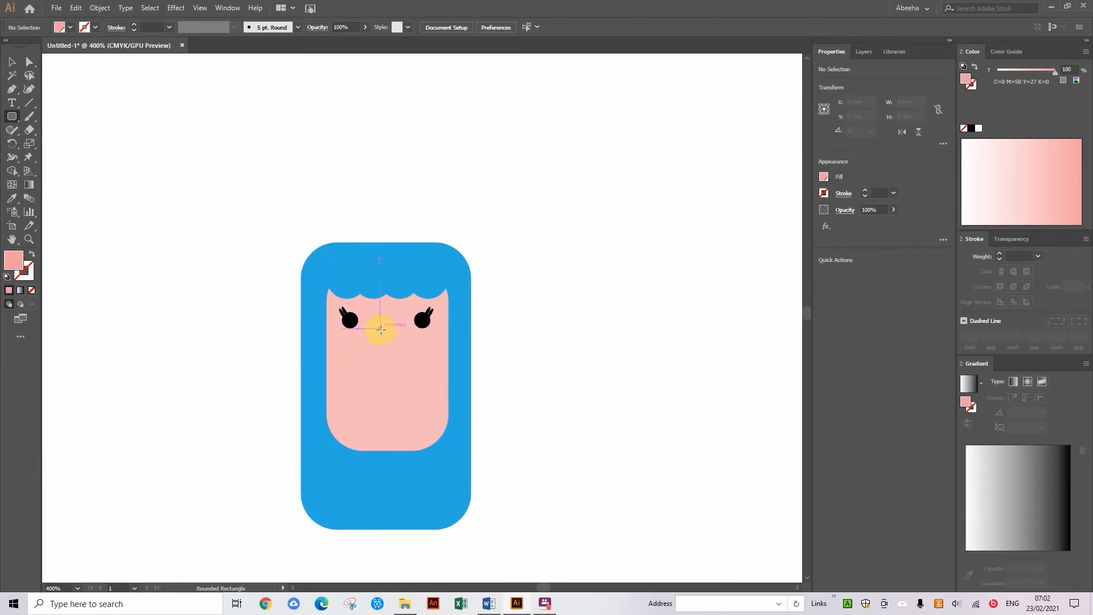
pyautogui.moveTo(384, 337); pyautogui.dragTo(392, 357)
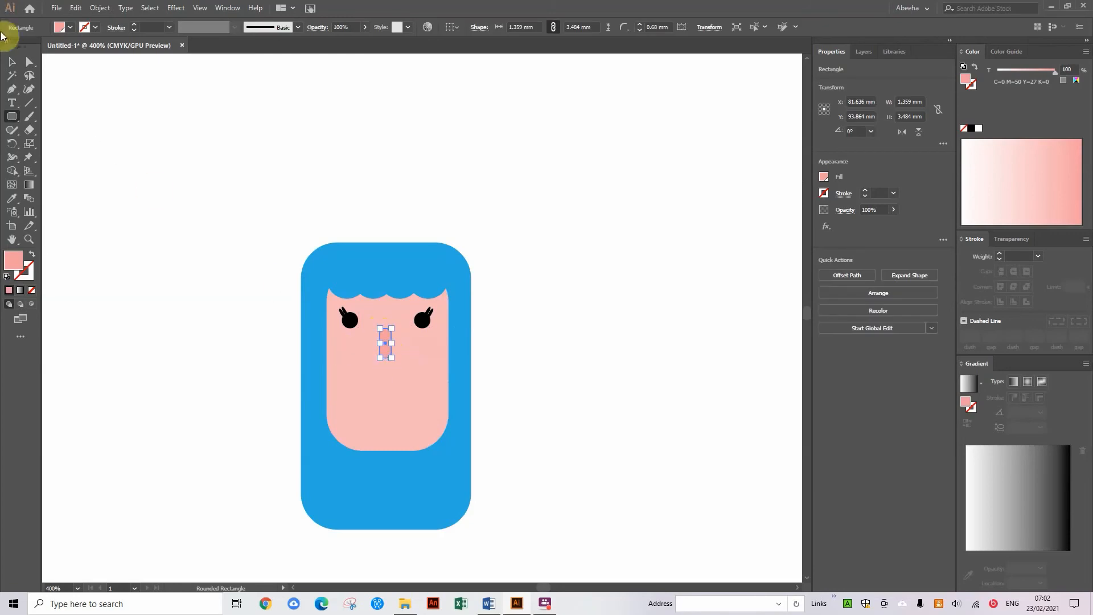
pyautogui.click(13, 62)
pyautogui.click(135, 205)
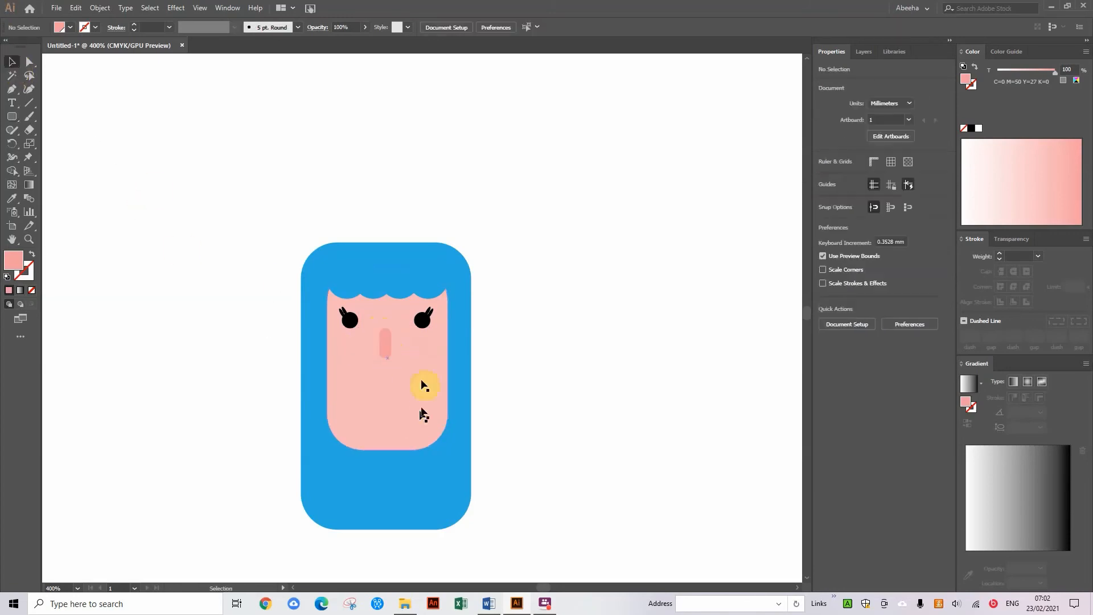
# Shift the nose horizontally to about X 81.99 mm between the eyes and try rotating it
pyautogui.click(388, 344)
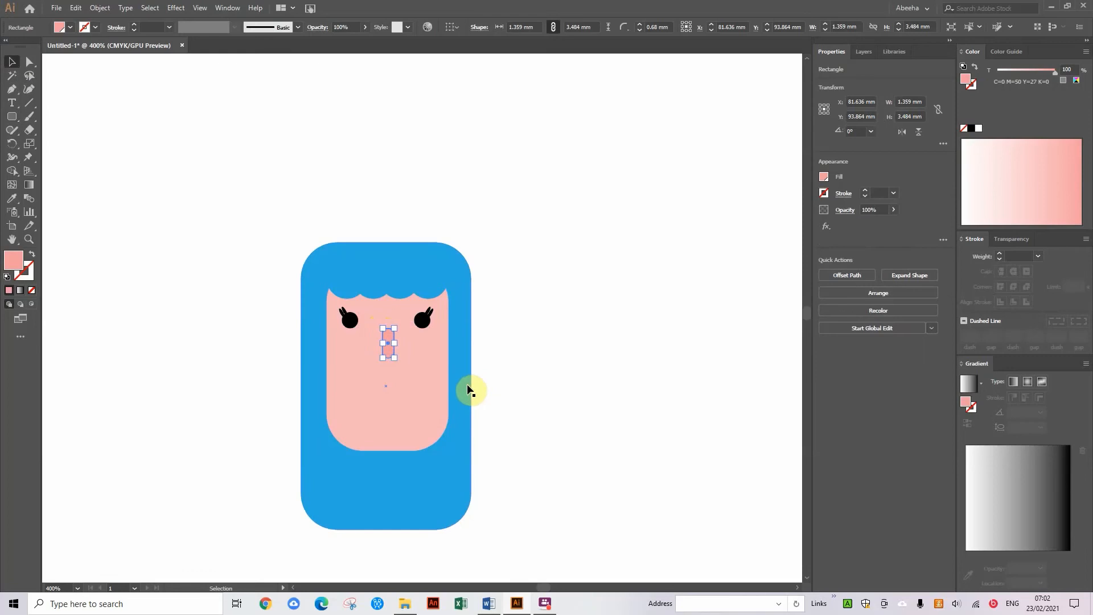
pyautogui.click(244, 254)
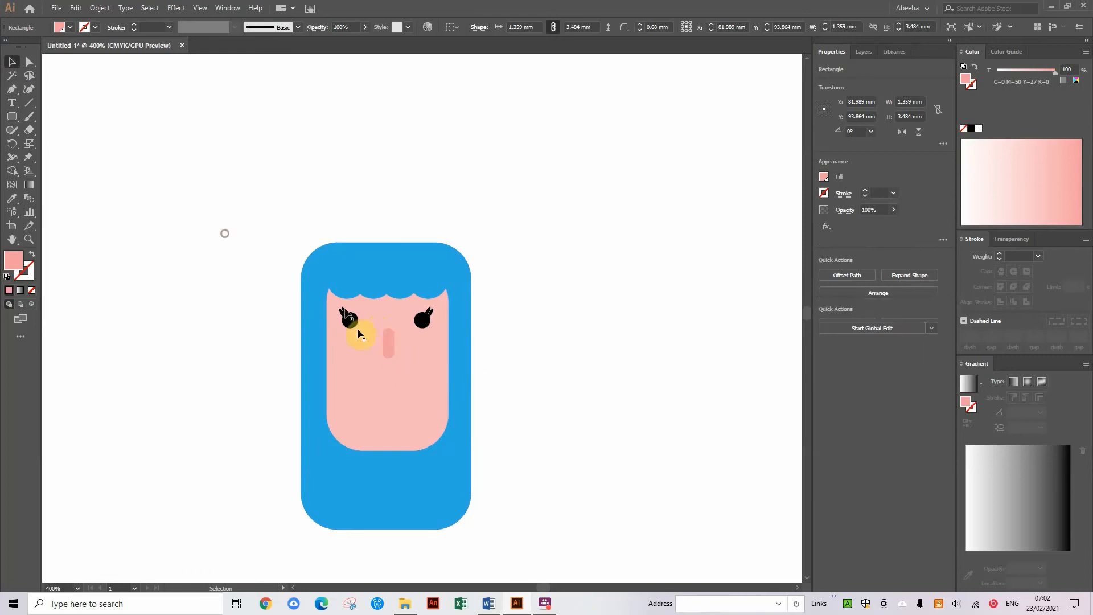
pyautogui.click(388, 344)
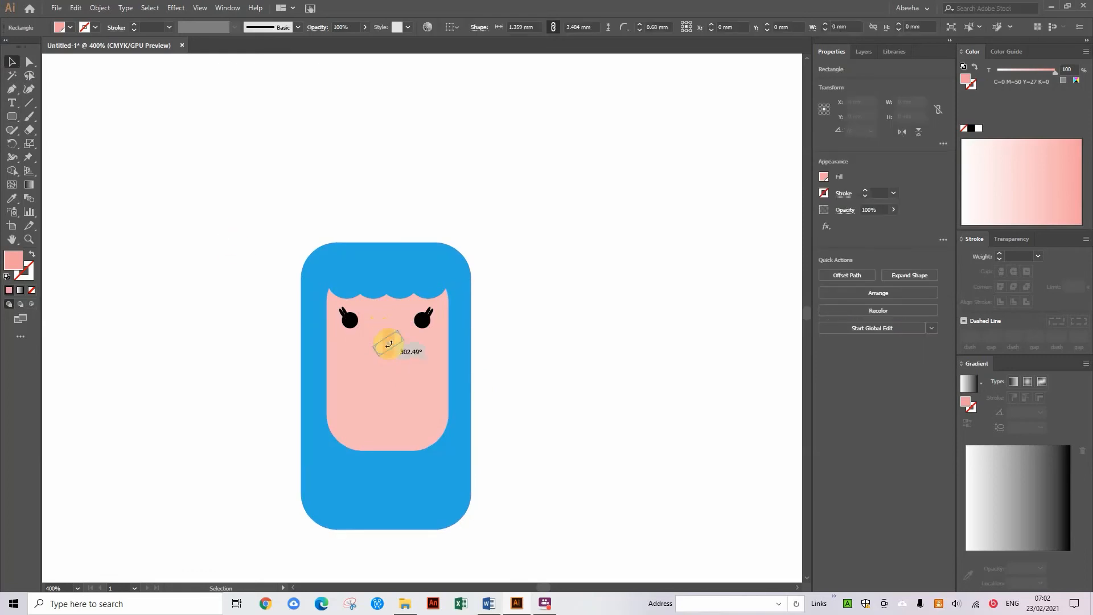
pyautogui.moveTo(402, 351); pyautogui.dragTo(406, 343)
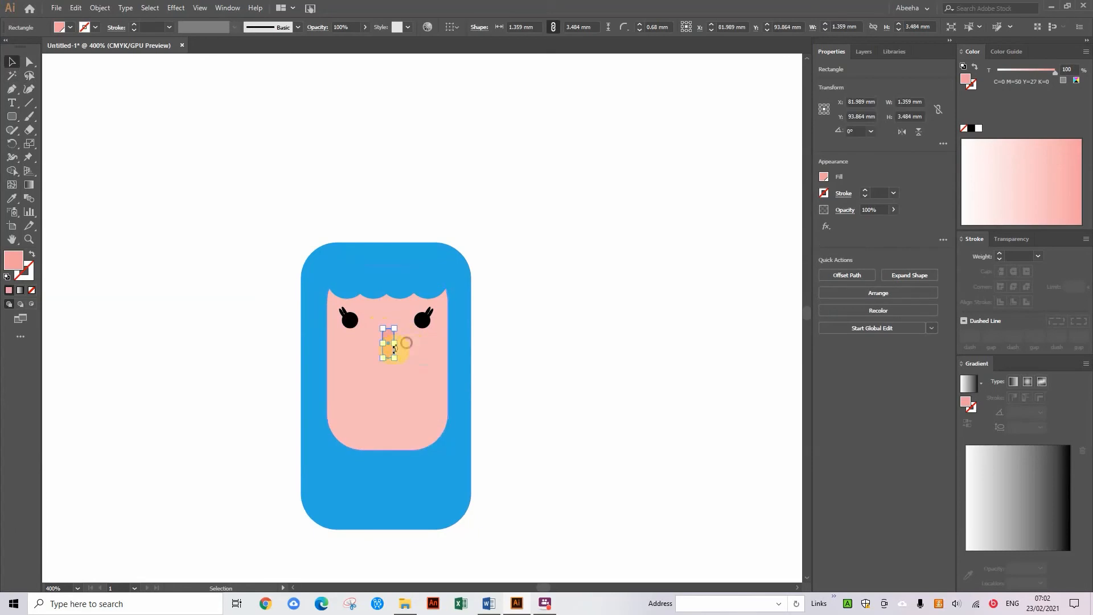
# Draw a pink circle about 5.08 mm in diameter on the lower face beneath the nose
pyautogui.scroll(-2, 414, 343)
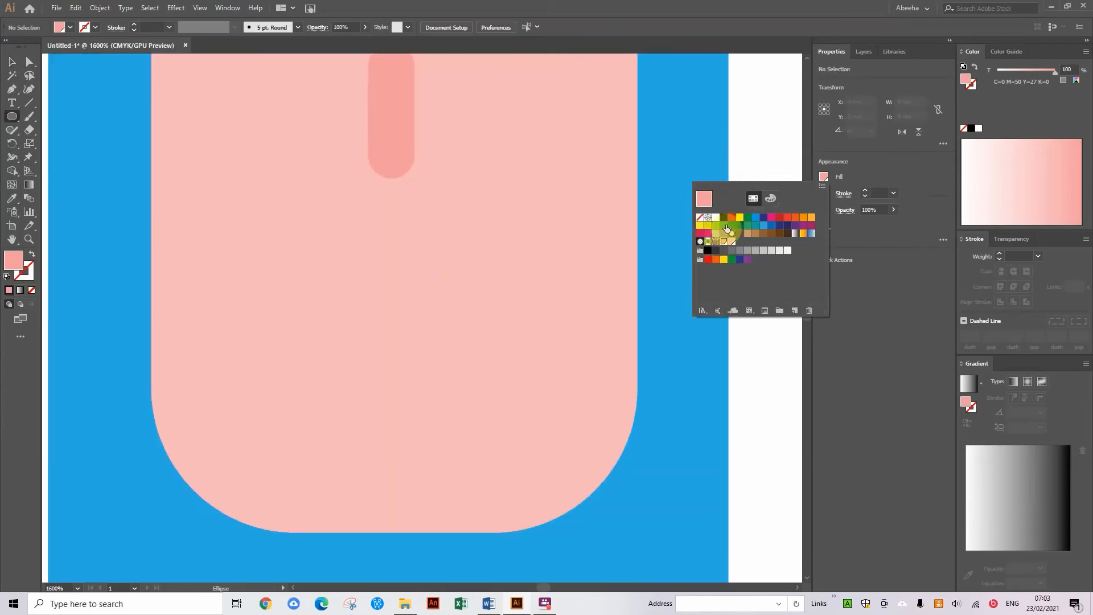
pyautogui.click(357, 279)
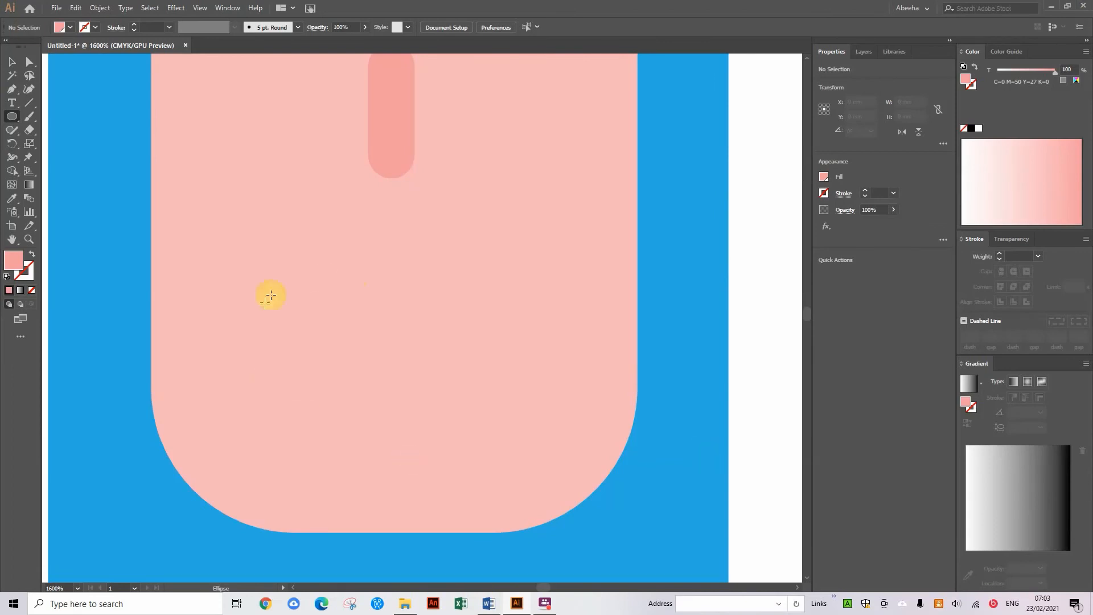
pyautogui.moveTo(334, 341)
pyautogui.mouseDown()
pyautogui.moveTo(446, 405)
pyautogui.moveTo(469, 482)
pyautogui.mouseUp()
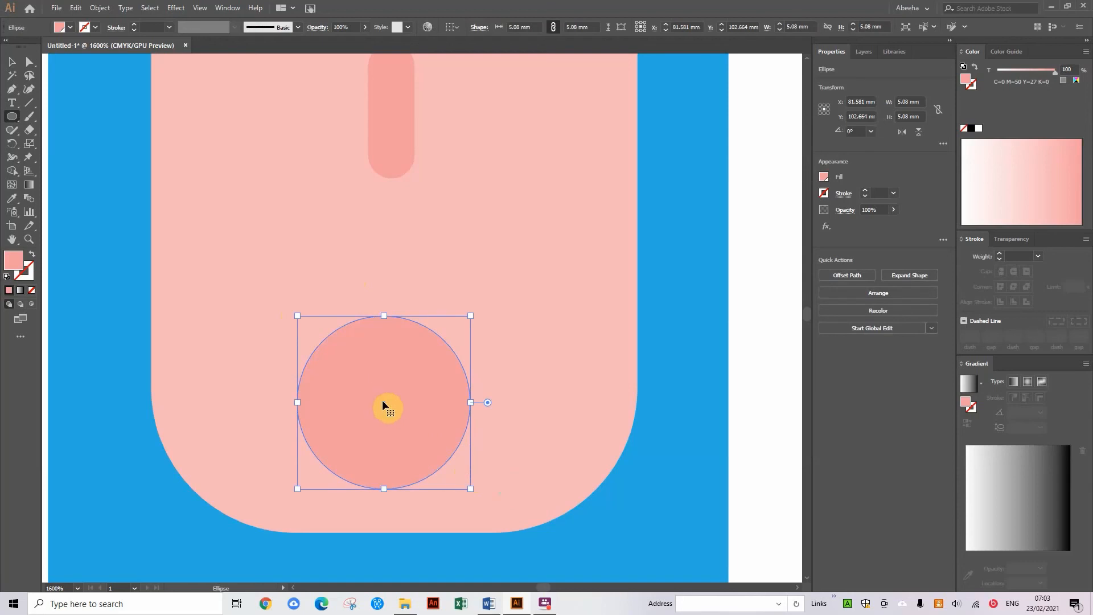
# Position the circle under the nose at about X 81.81 mm, Y 101.96 mm, and fill it with black
pyautogui.moveTo(381, 402); pyautogui.dragTo(389, 402)
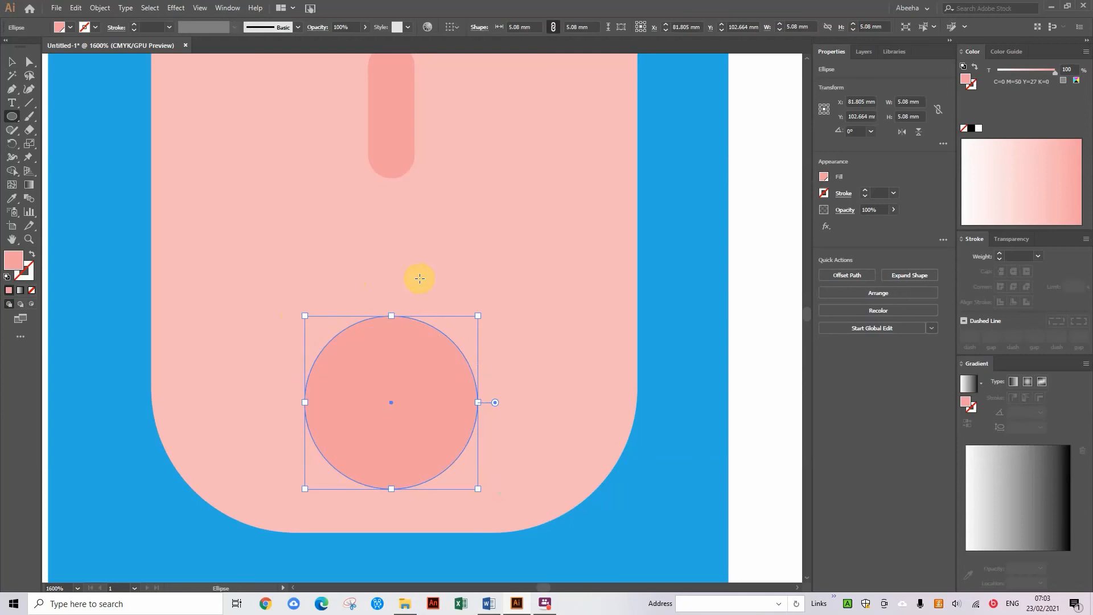
pyautogui.press('Up')
pyautogui.press('Up')
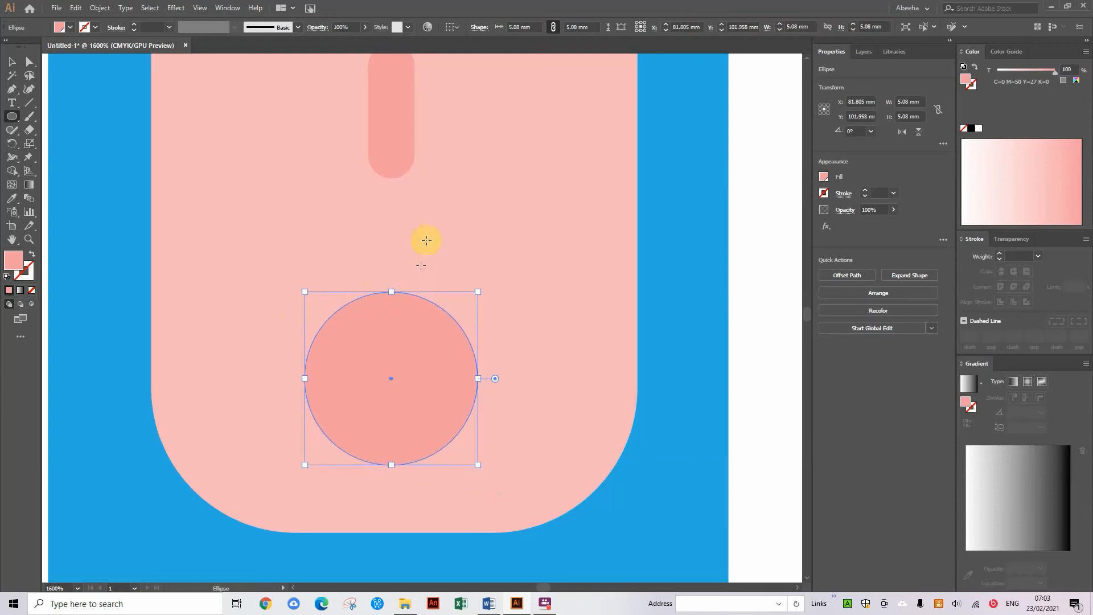
pyautogui.click(824, 178)
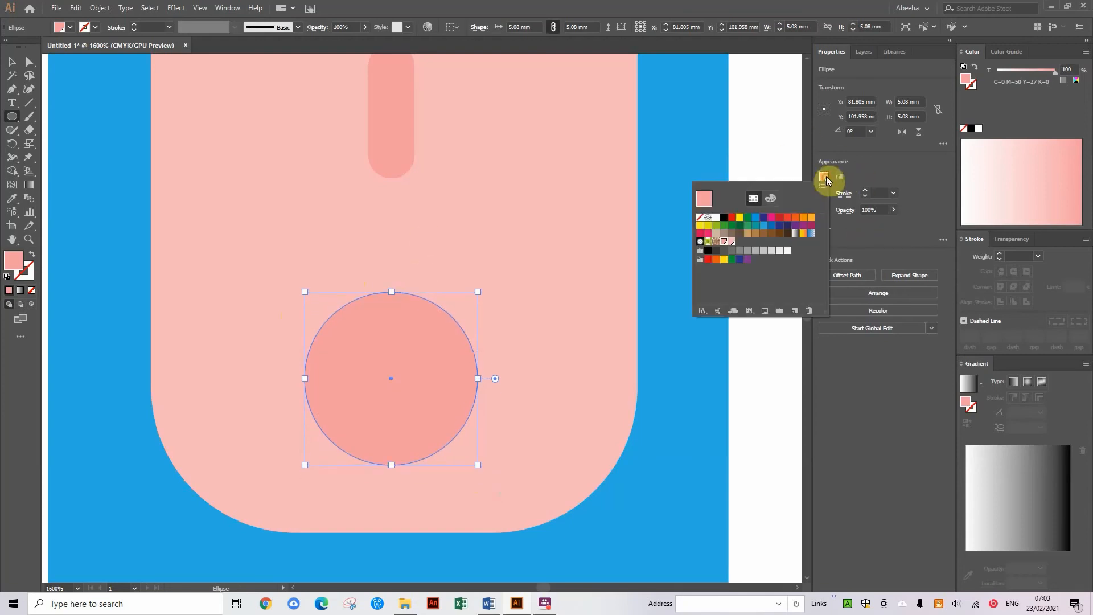
pyautogui.click(724, 220)
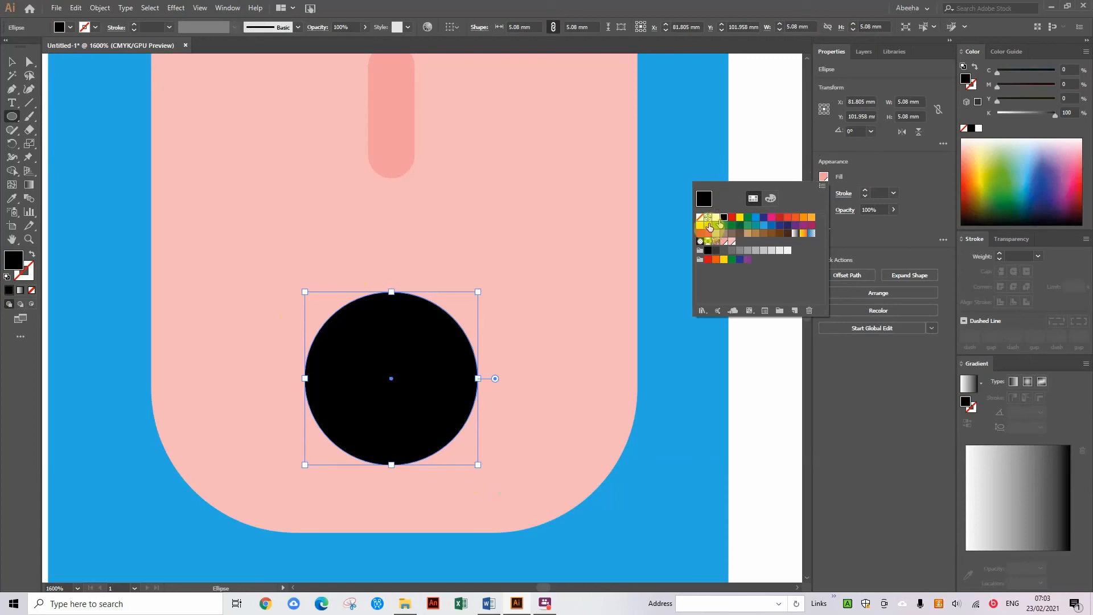
# Draw a black rectangle about 9.22 by 6.62 mm covering the upper part of the black circle
pyautogui.click(10, 117)
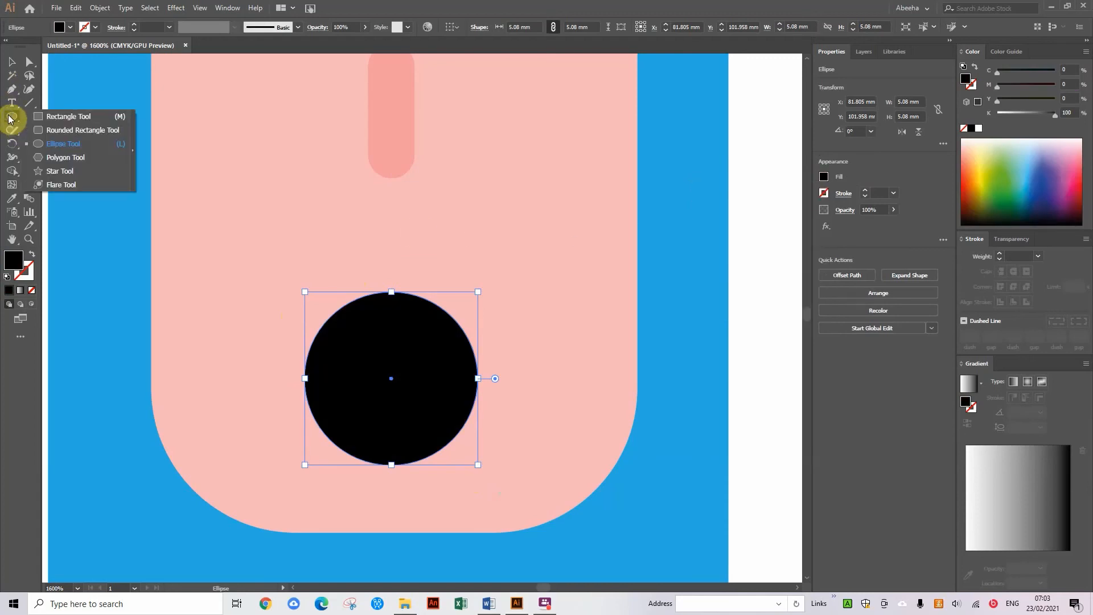
pyautogui.click(55, 117)
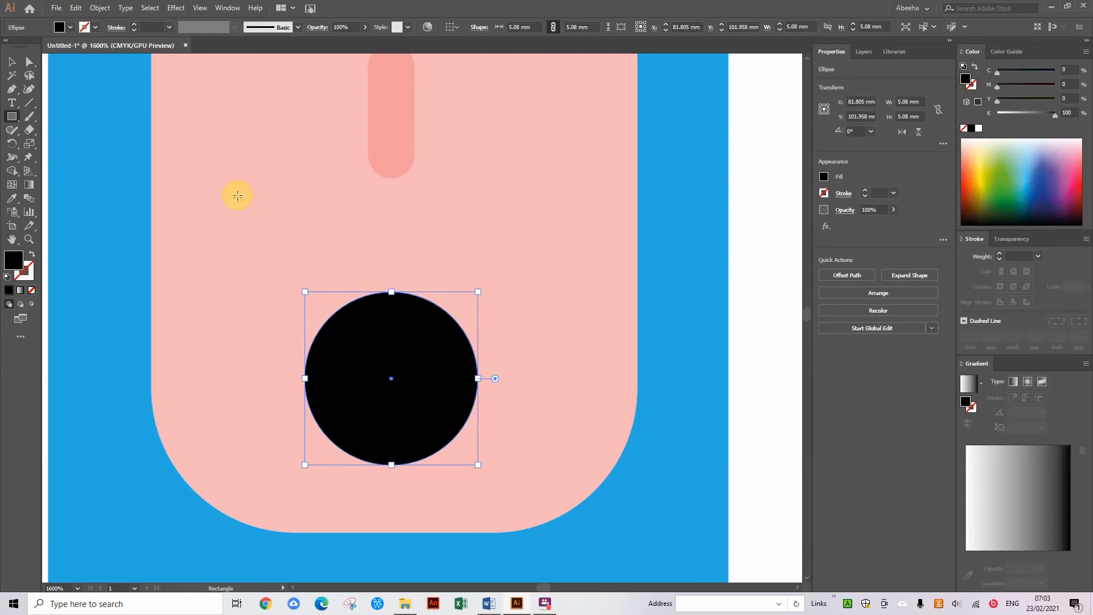
pyautogui.moveTo(238, 174); pyautogui.dragTo(545, 377)
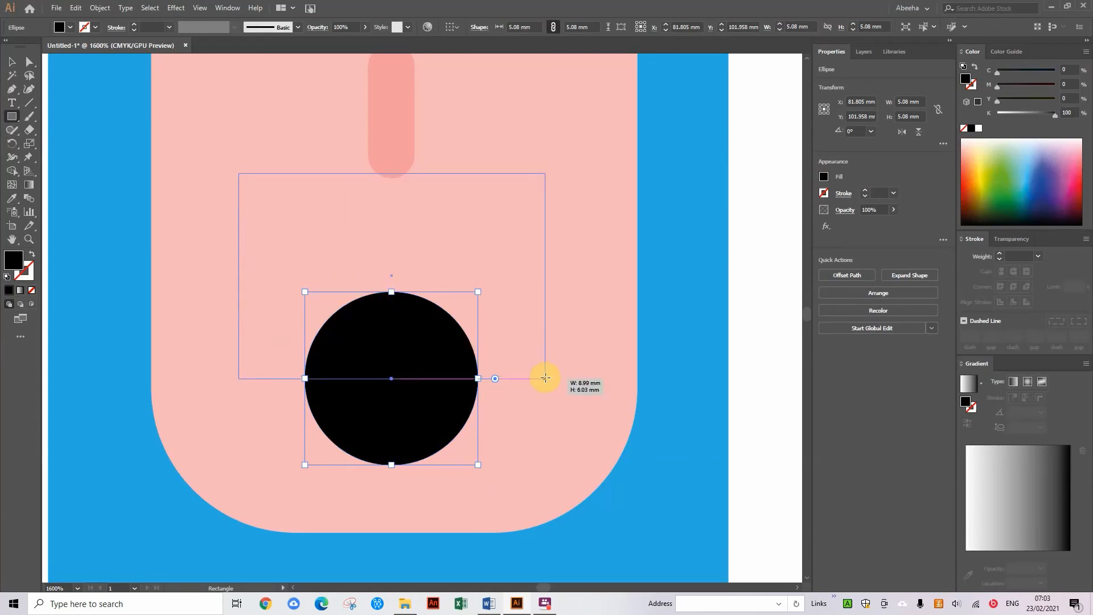
pyautogui.moveTo(546, 378); pyautogui.dragTo(552, 398)
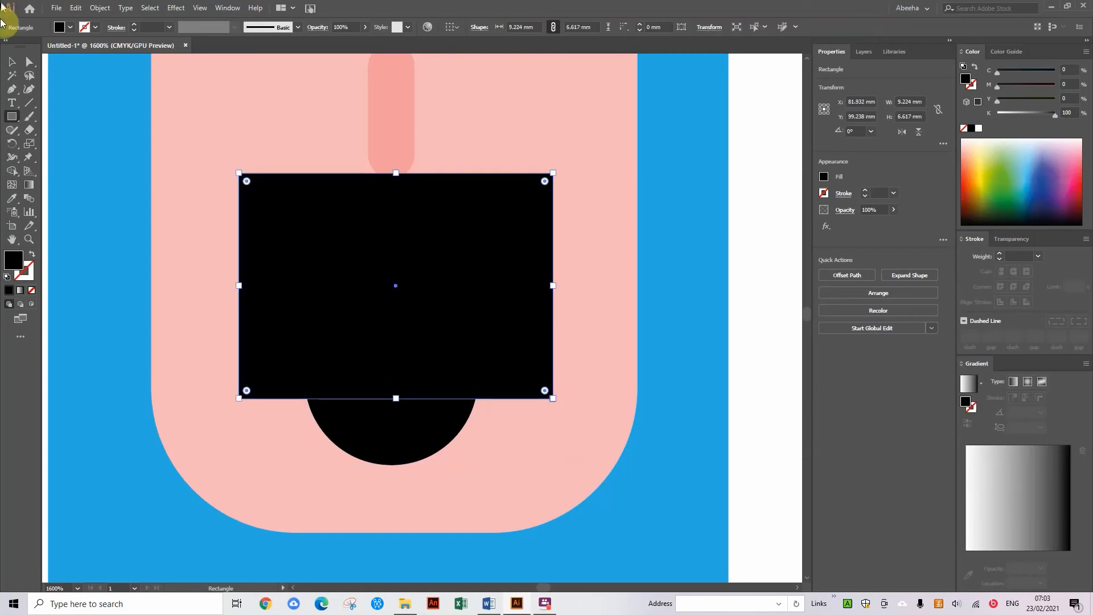
# Subtract the rectangle from the black circle with Pathfinder's Minus Front to leave a smiling mouth
pyautogui.click(11, 62)
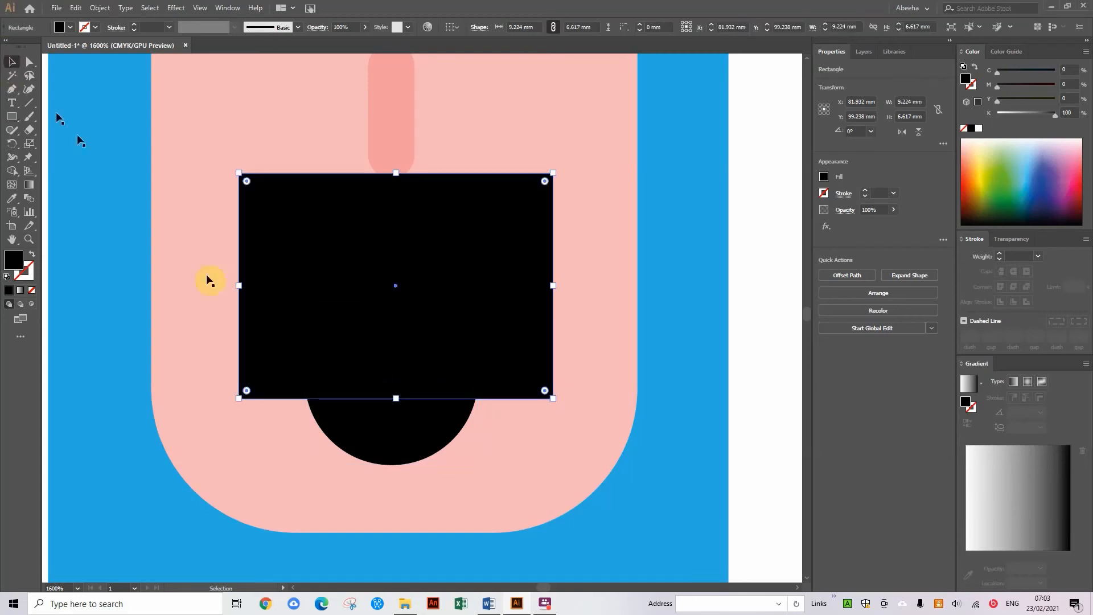
pyautogui.keyDown('shift'); pyautogui.click(386, 437); pyautogui.keyUp('shift')
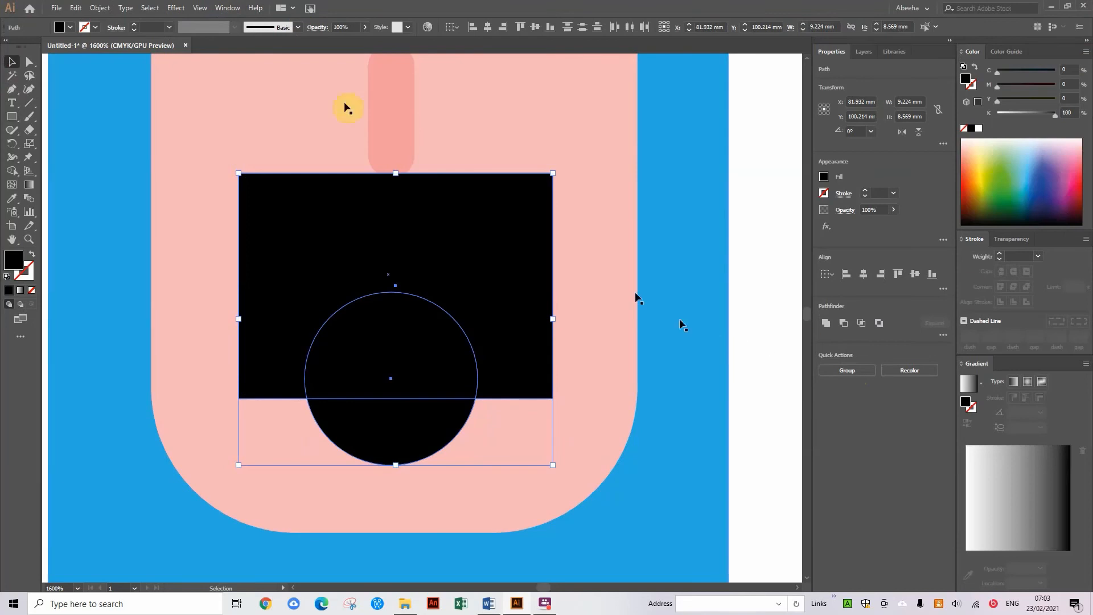
pyautogui.click(225, 10)
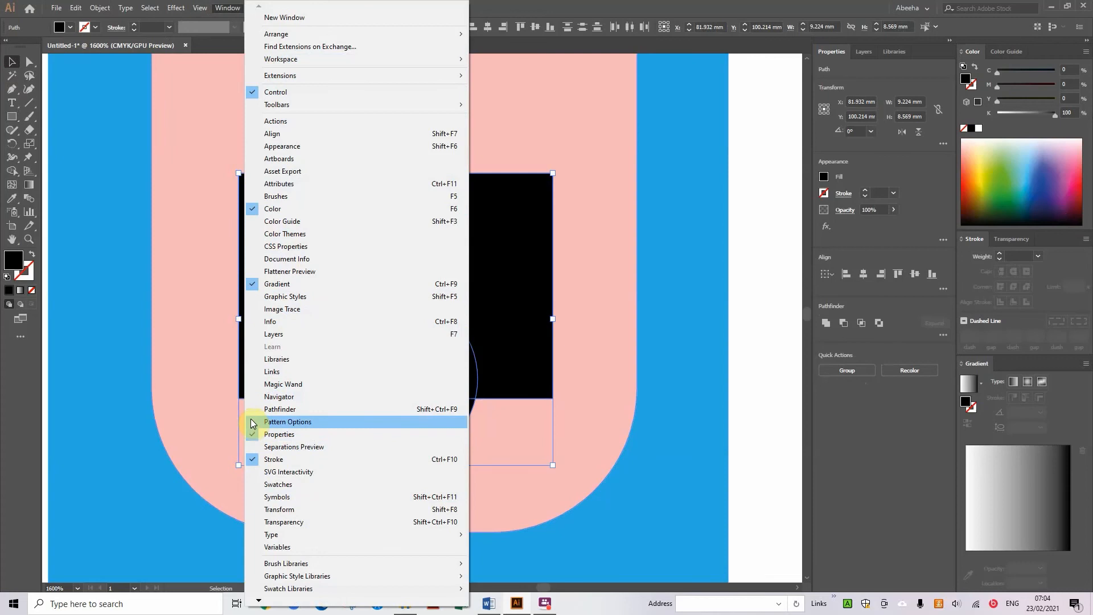
pyautogui.click(279, 410)
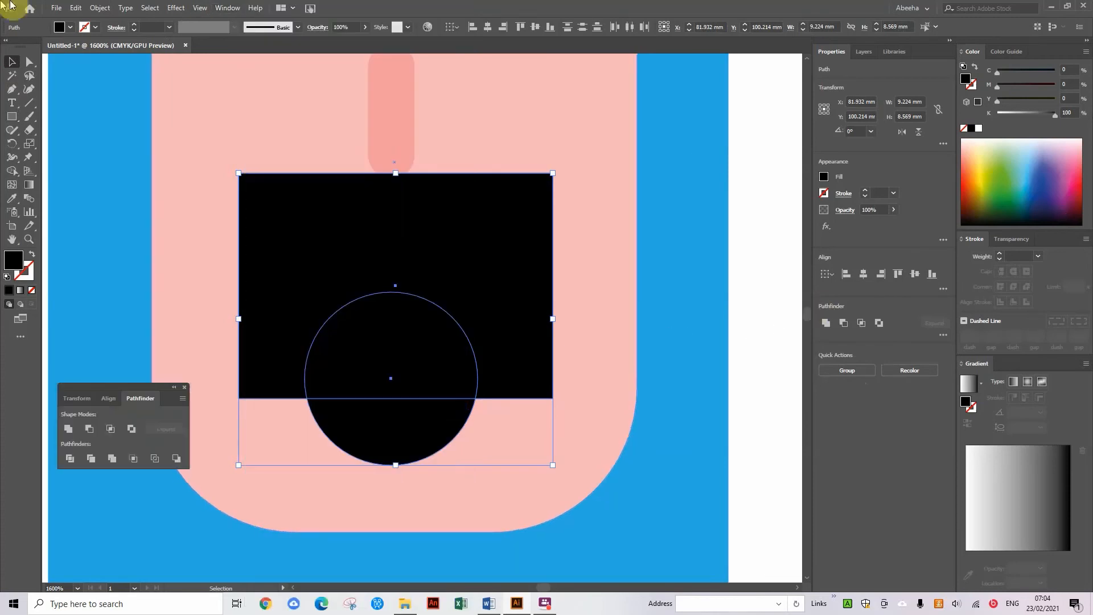
pyautogui.moveTo(114, 387)
pyautogui.mouseDown()
pyautogui.moveTo(922, 359)
pyautogui.moveTo(968, 285)
pyautogui.moveTo(945, 249)
pyautogui.moveTo(910, 244)
pyautogui.mouseUp()
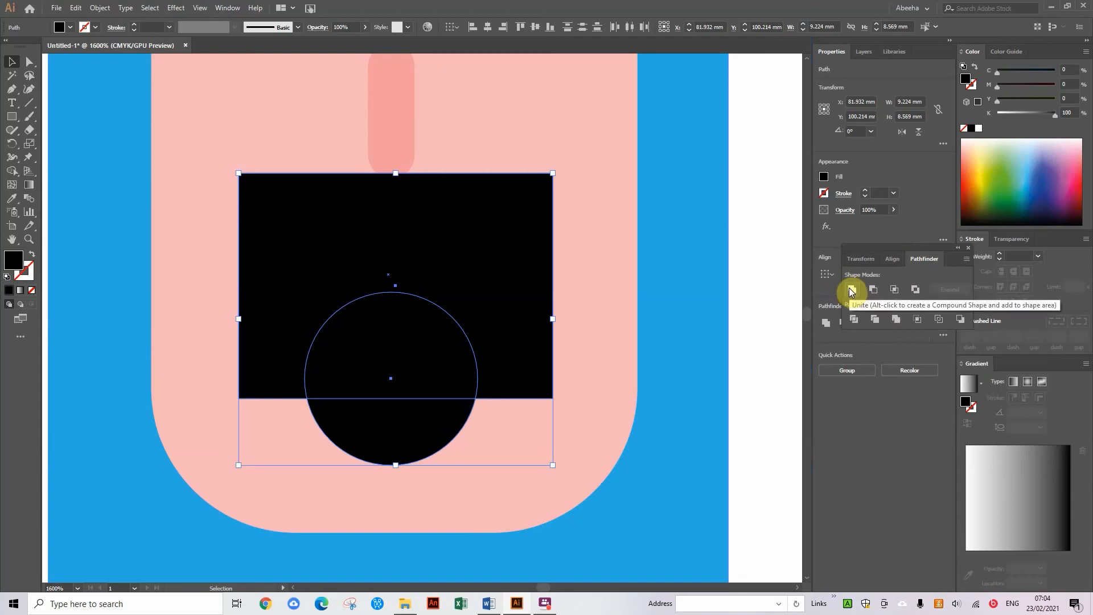
pyautogui.click(874, 290)
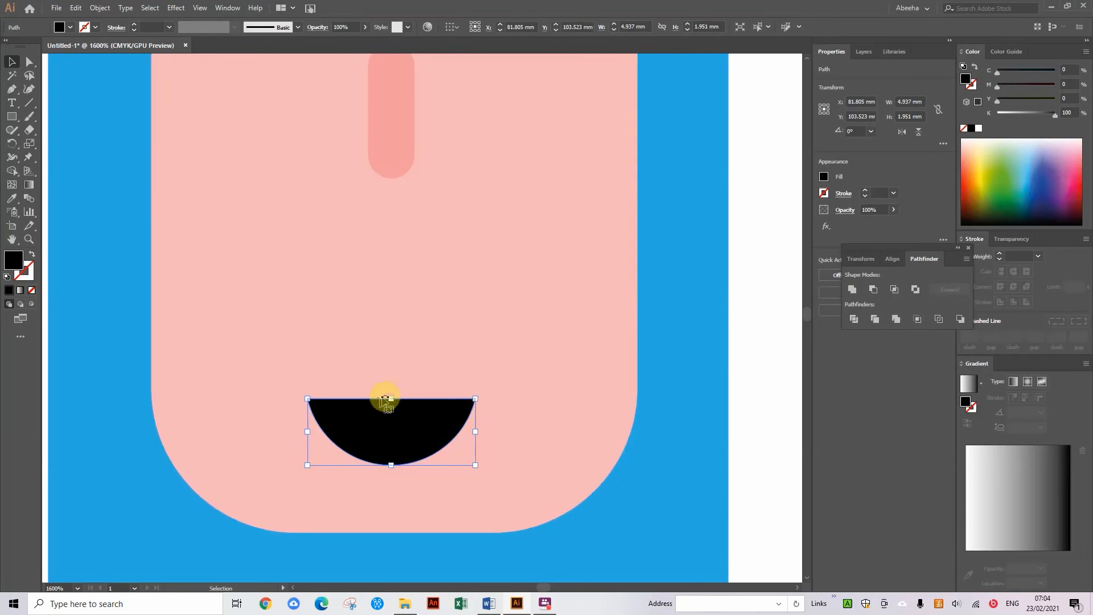
# Move the mouth up to about X 82.06 mm, Y 100.45 mm, and stretch its height to about 2.35 mm
pyautogui.moveTo(391, 399); pyautogui.dragTo(395, 317)
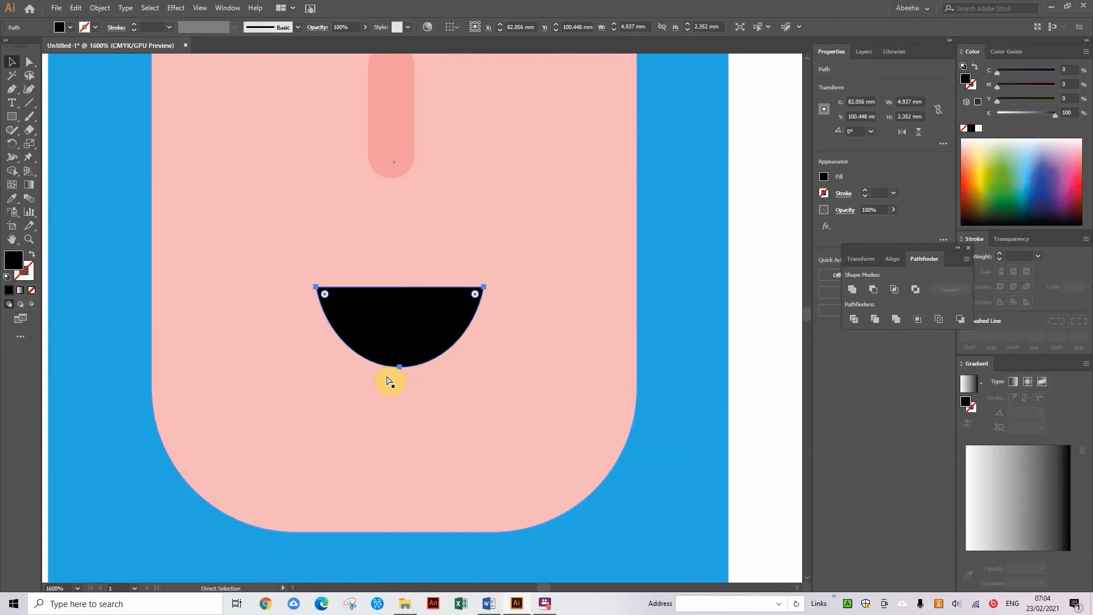
pyautogui.hotkey('ctrl', '-')
pyautogui.hotkey('ctrl', '-')
pyautogui.hotkey('ctrl', '-')
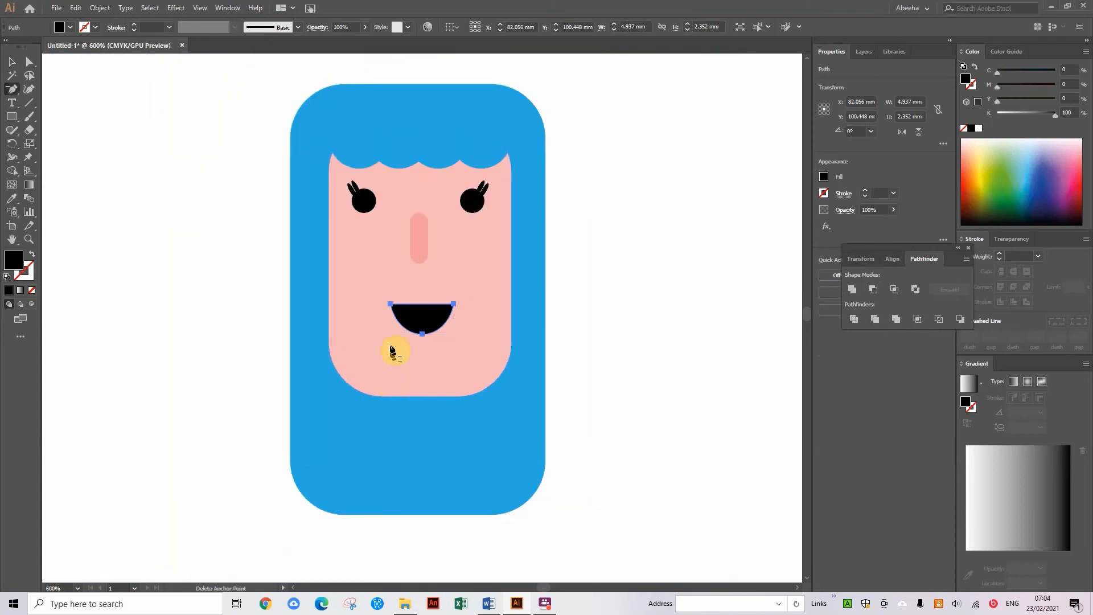
pyautogui.click(12, 62)
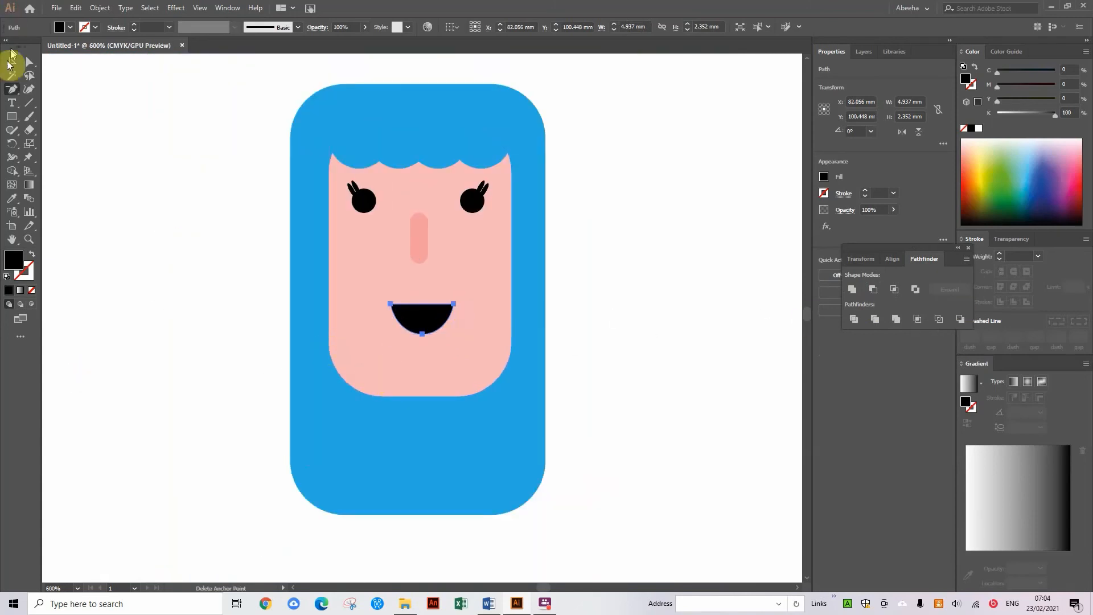
pyautogui.click(104, 190)
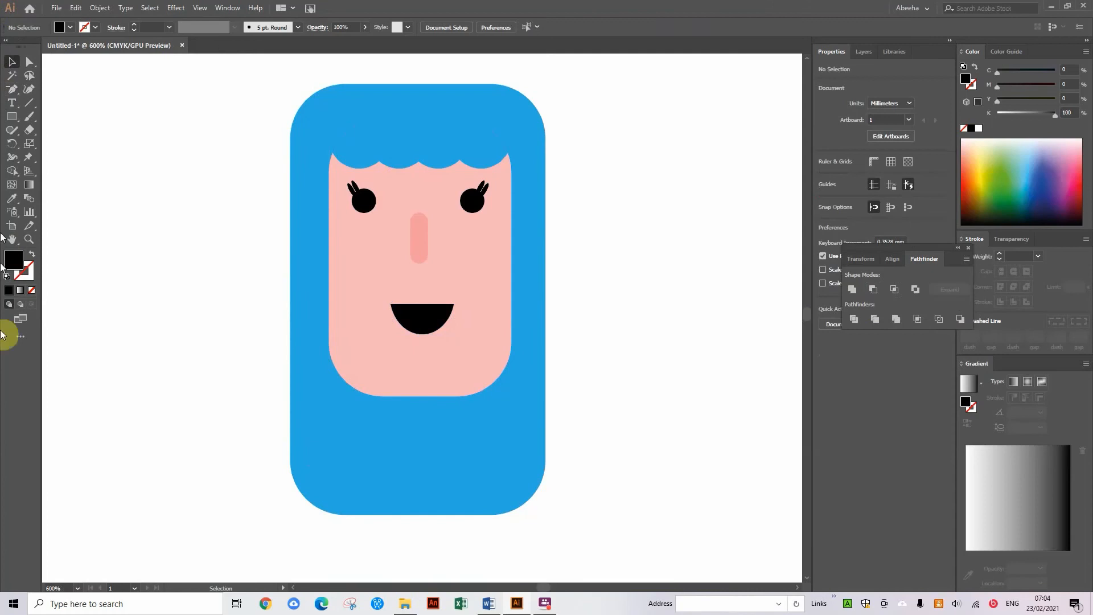
# Draw a circle about 1.47 mm across over the mouth's lower edge, filled with crimson C=10 M=100 Y=50 K=0
pyautogui.click(8, 117)
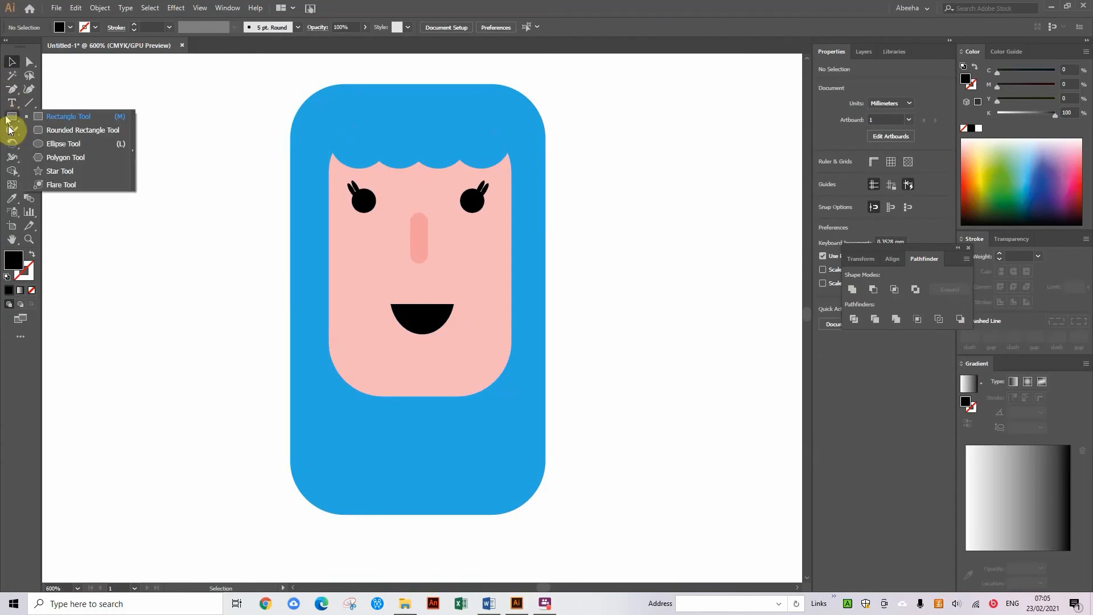
pyautogui.click(57, 144)
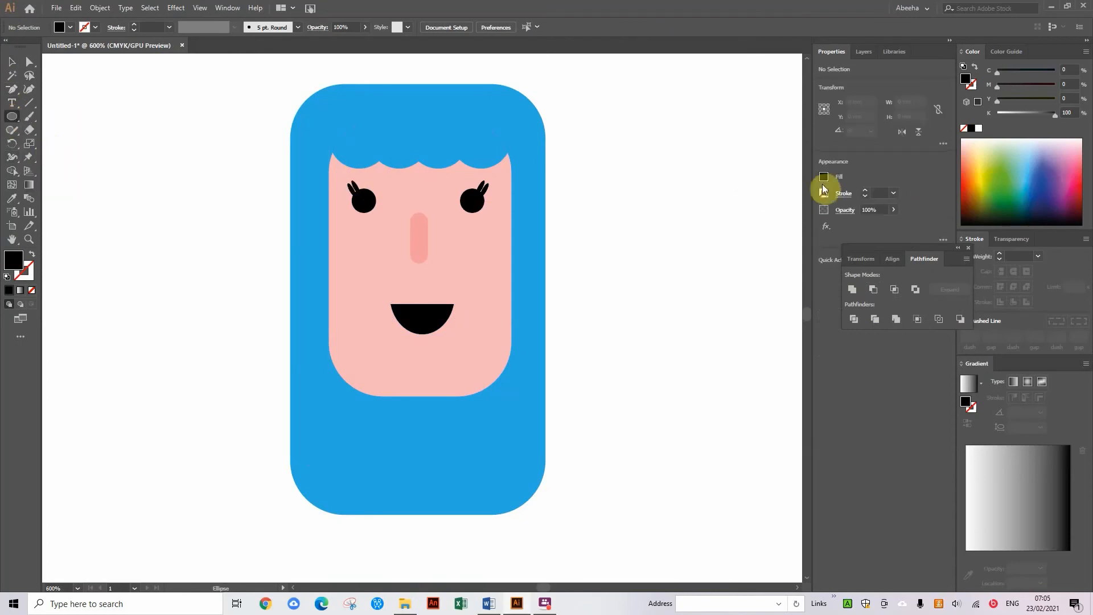
pyautogui.click(824, 178)
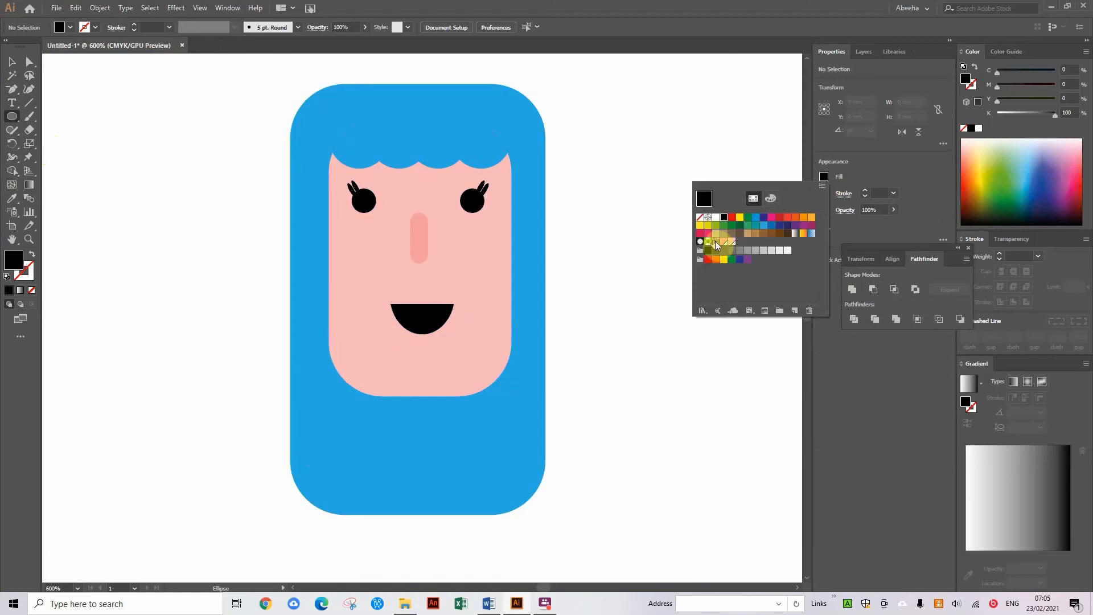
pyautogui.click(771, 218)
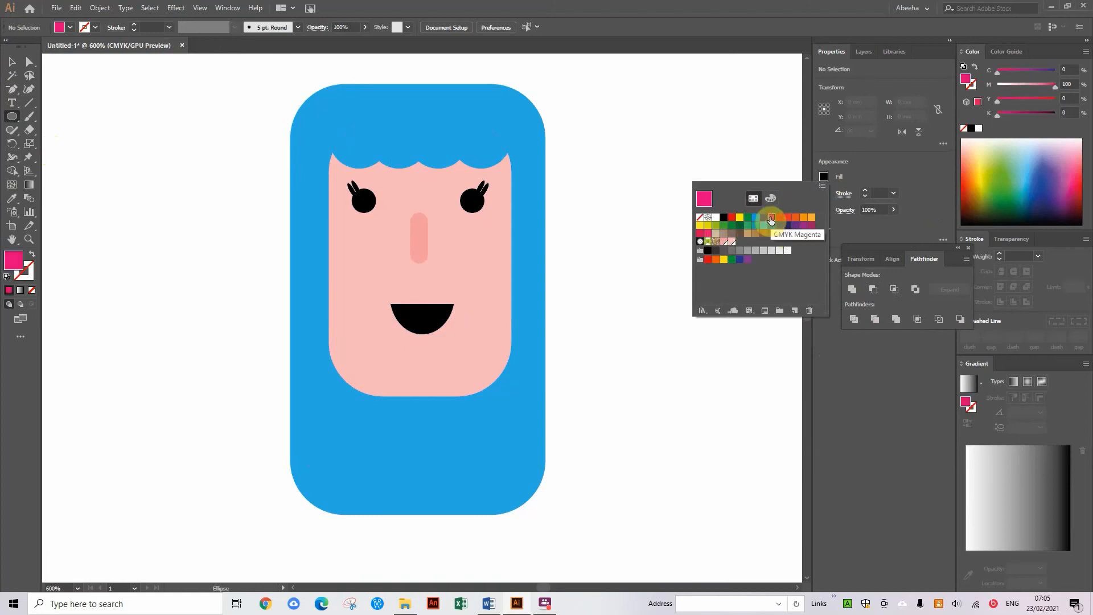
pyautogui.click(700, 237)
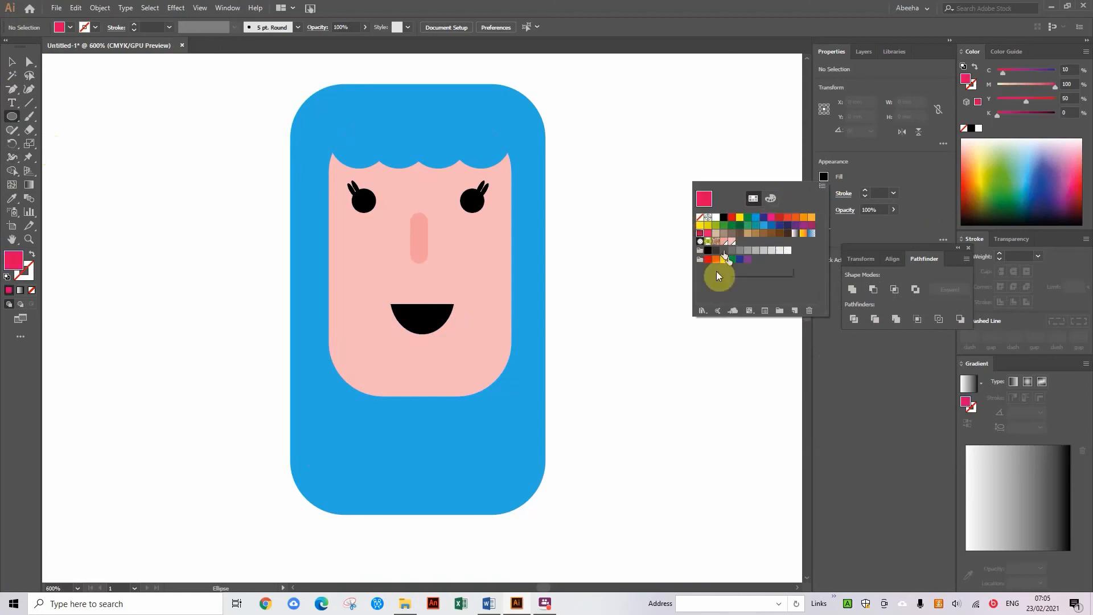
pyautogui.click(598, 262)
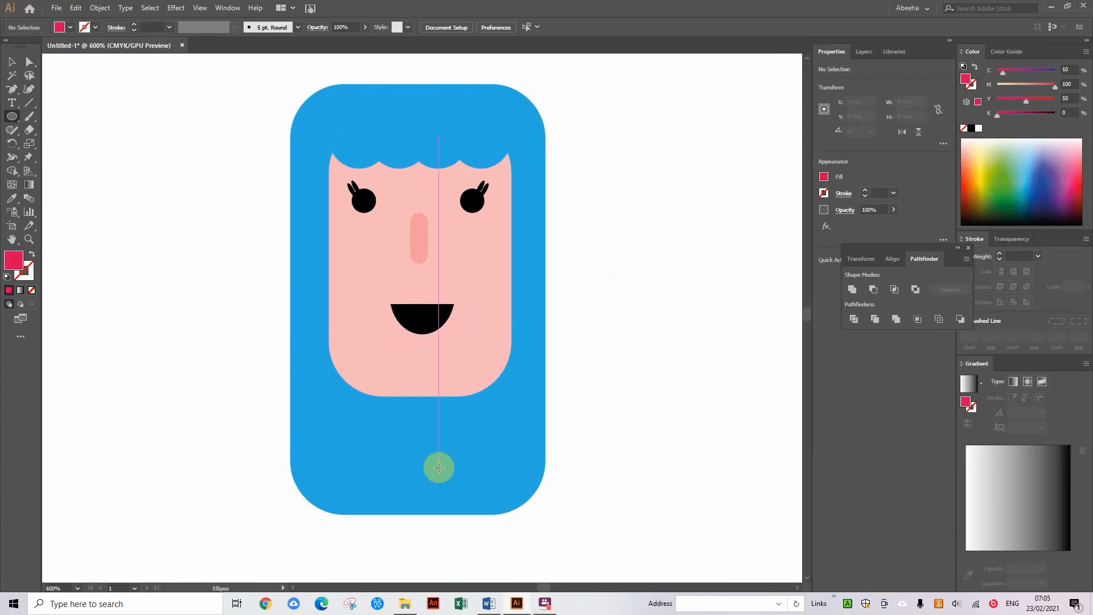
pyautogui.press('ctrl')
pyautogui.scroll(6, 439, 467)
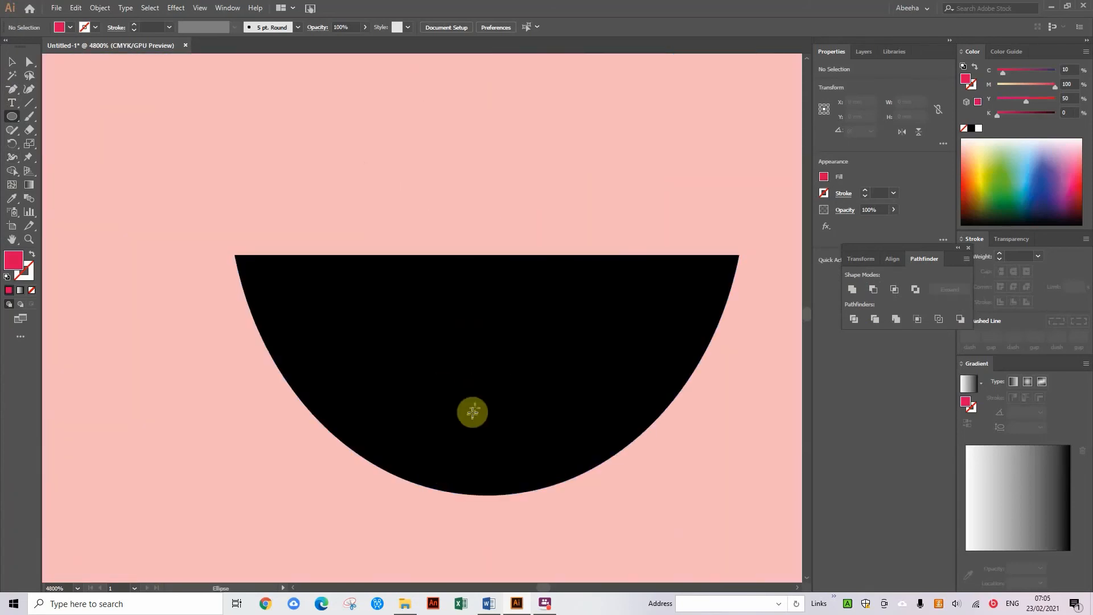
pyautogui.press('space')
pyautogui.moveTo(506, 389); pyautogui.dragTo(459, 267)
pyautogui.moveTo(402, 294)
pyautogui.mouseDown()
pyautogui.moveTo(464, 371)
pyautogui.moveTo(554, 443)
pyautogui.mouseUp()
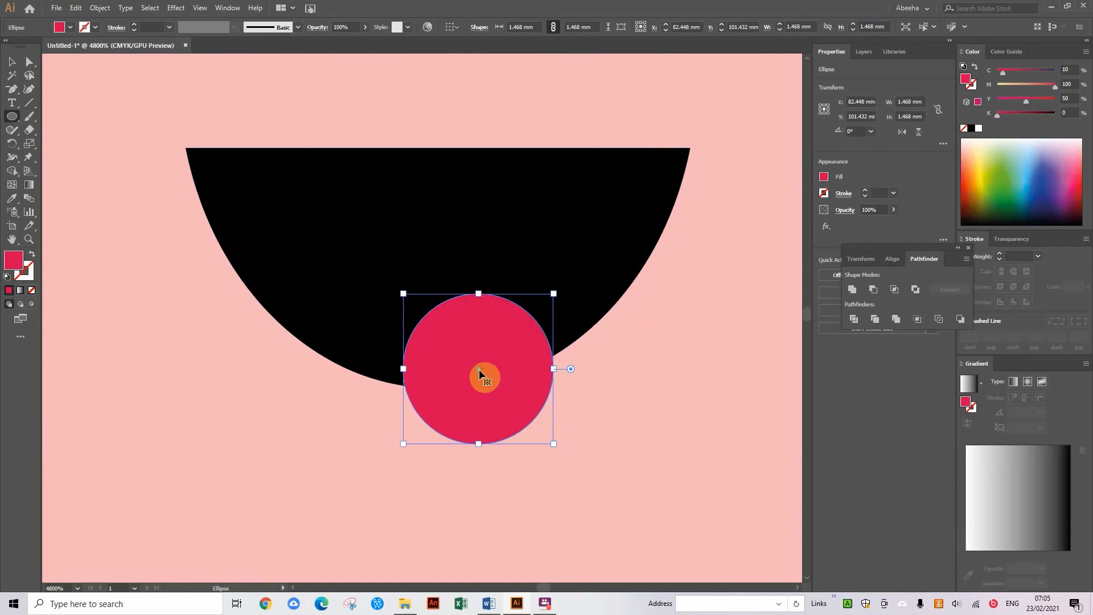
# Centre the crimson circle on the mouth's lower edge at about X 82.06 mm, Y 101.43 mm
pyautogui.moveTo(479, 369)
pyautogui.mouseDown()
pyautogui.moveTo(452, 363)
pyautogui.moveTo(462, 366)
pyautogui.mouseUp()
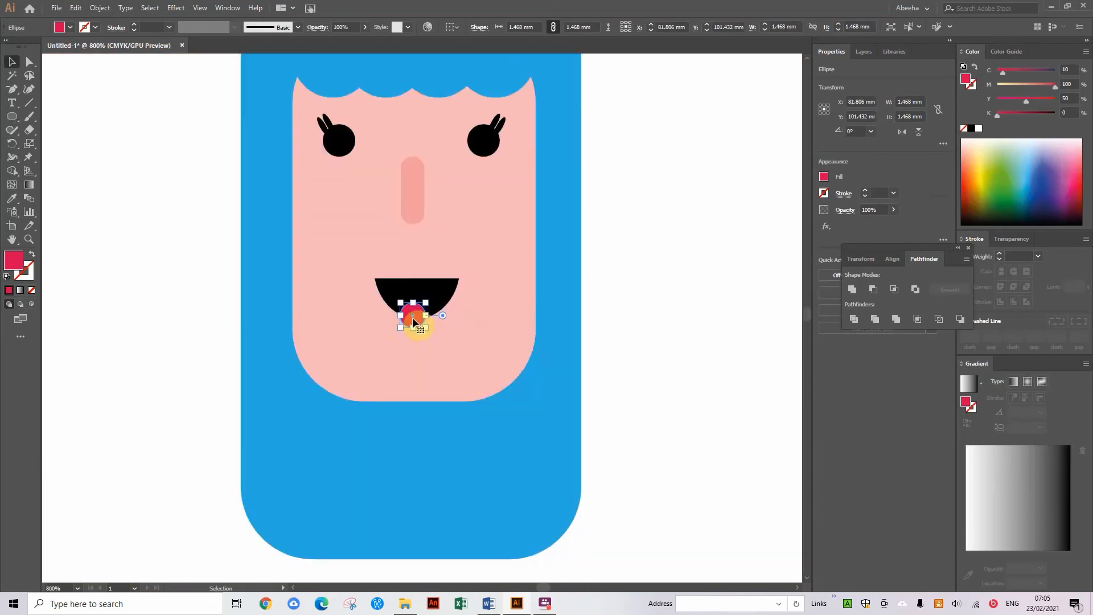
pyautogui.moveTo(413, 317); pyautogui.dragTo(415, 316)
pyautogui.moveTo(416, 318); pyautogui.dragTo(416, 314)
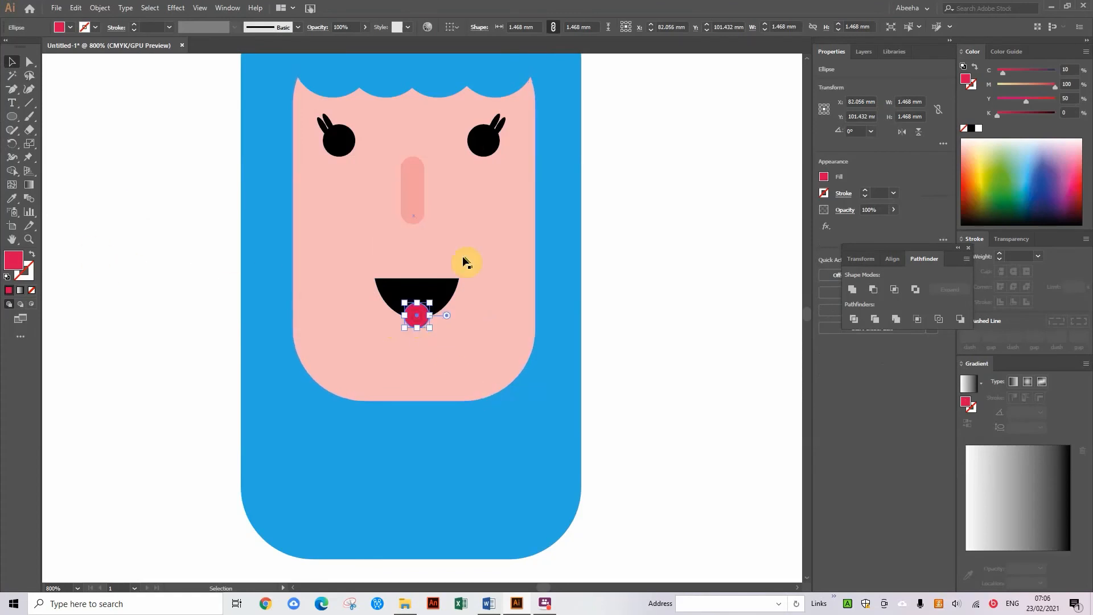
# Trim the crimson circle into a tongue with Pathfinder's Divide, ungrouping the pieces and deleting the part that hangs below the mouth
pyautogui.keyDown('shift'); pyautogui.click(390, 292); pyautogui.keyUp('shift')
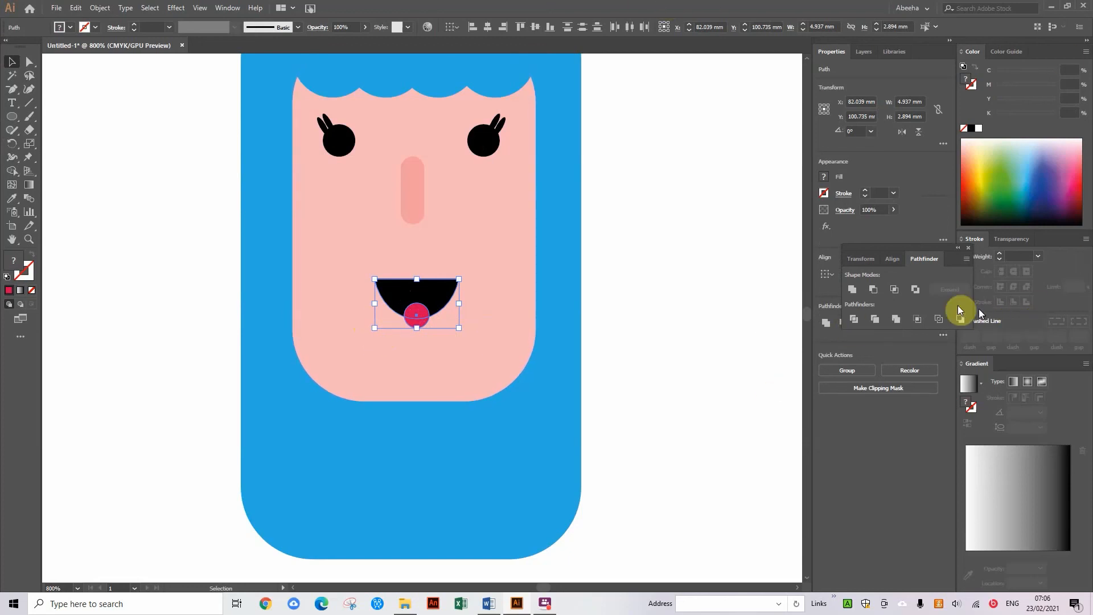
pyautogui.click(854, 321)
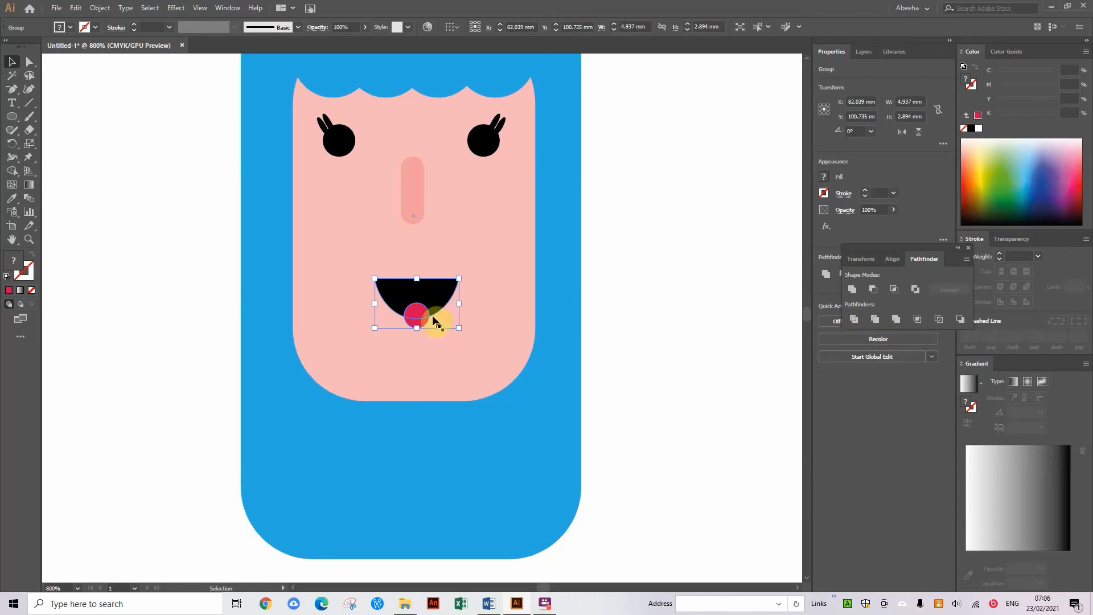
pyautogui.rightClick(407, 294)
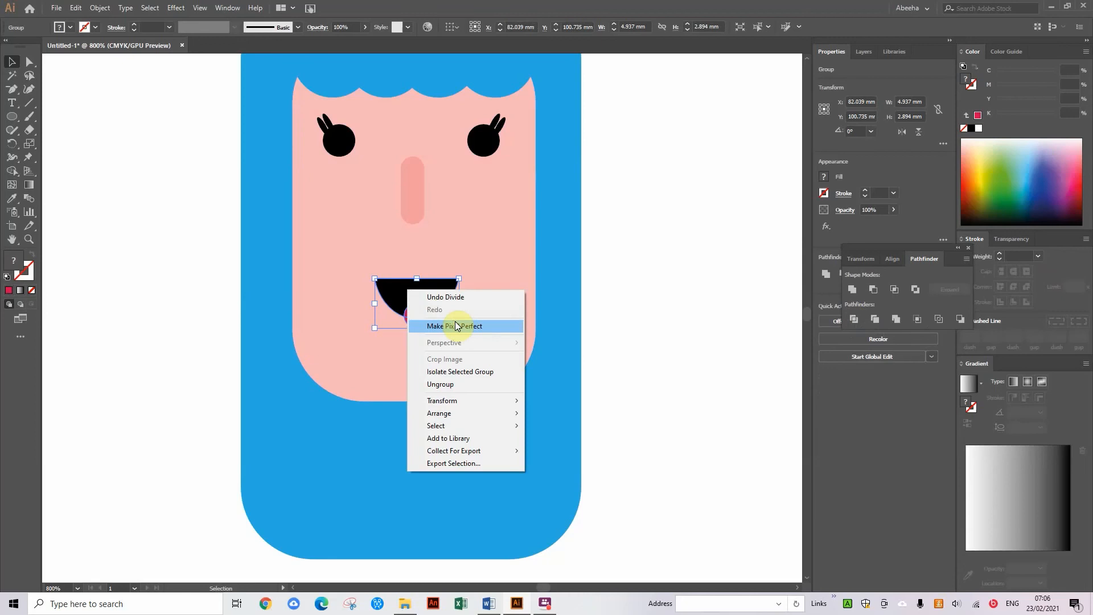
pyautogui.click(507, 384)
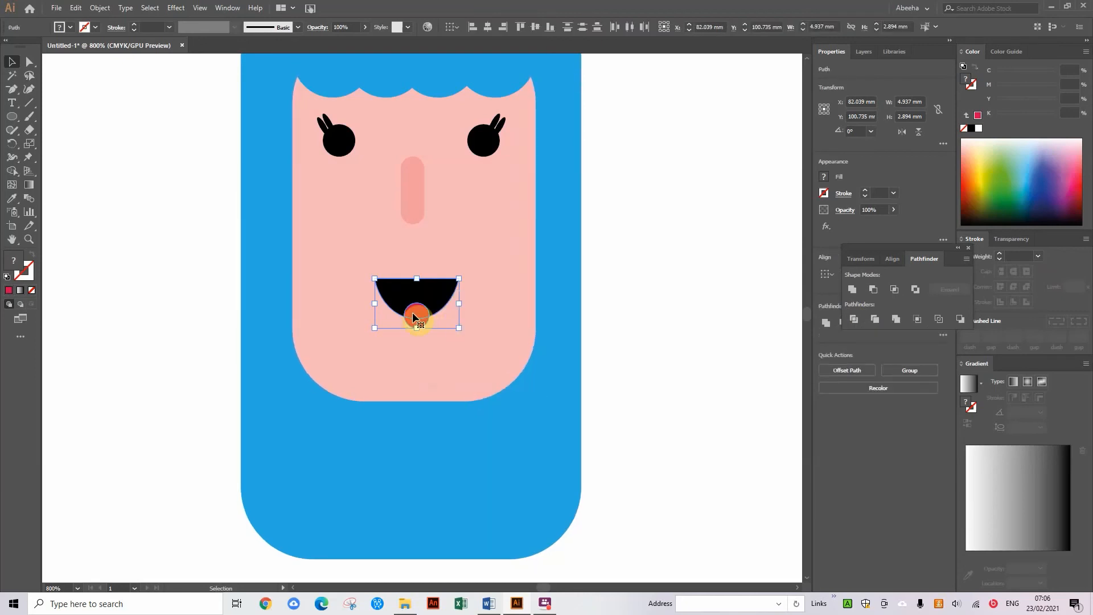
pyautogui.click(129, 157)
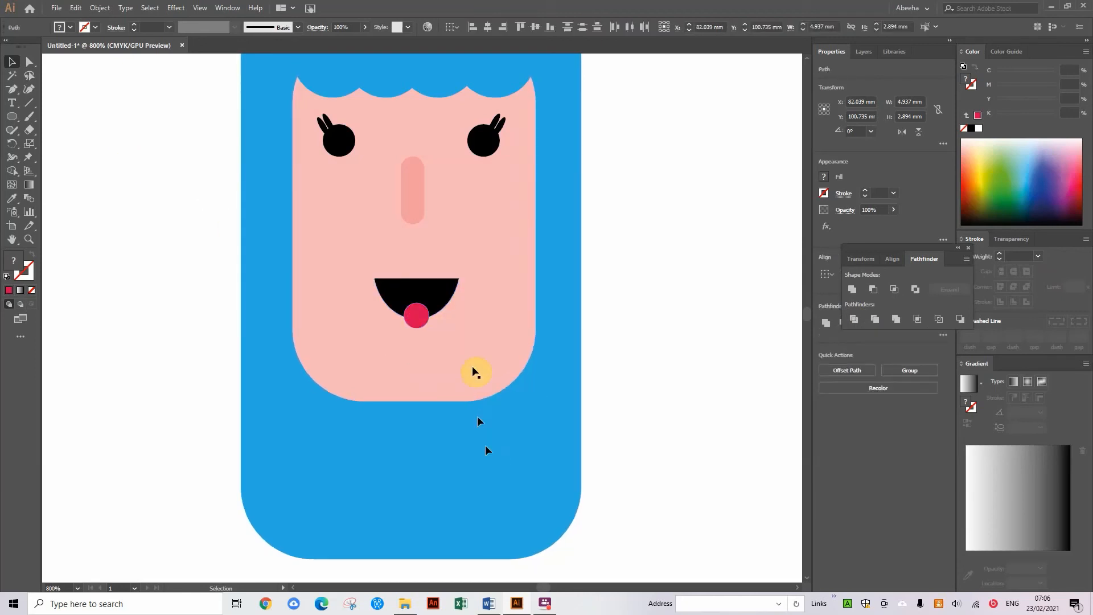
pyautogui.click(415, 320)
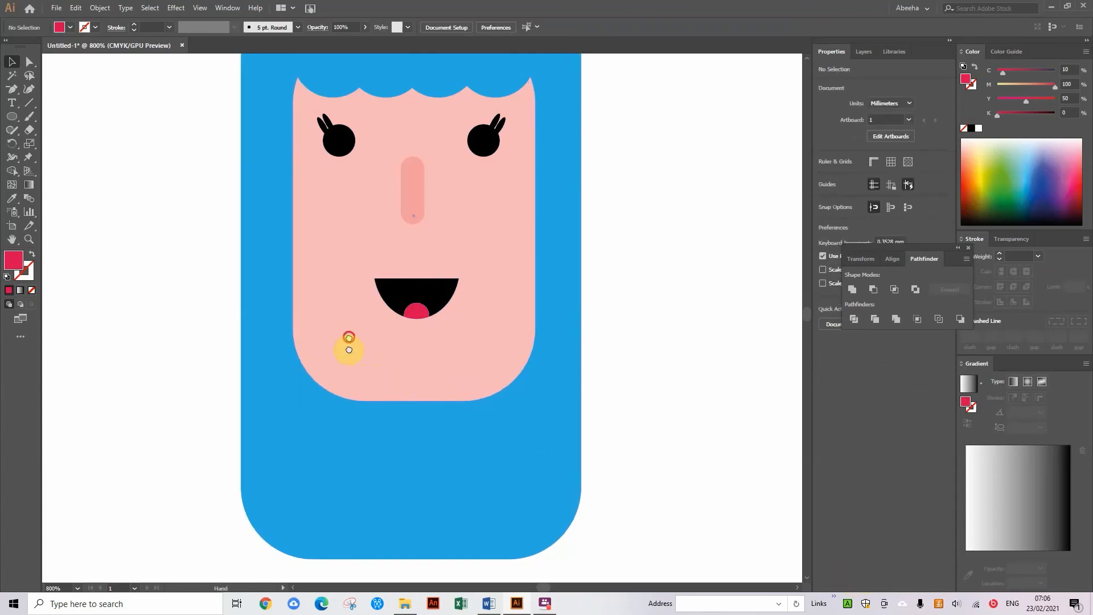
# Draw a rounded-rectangle neck about 3.01 by 4.63 mm below the chin, filled with full-tint pink, and centre it at about X 82.04 mm
pyautogui.moveTo(349, 339); pyautogui.dragTo(391, 456)
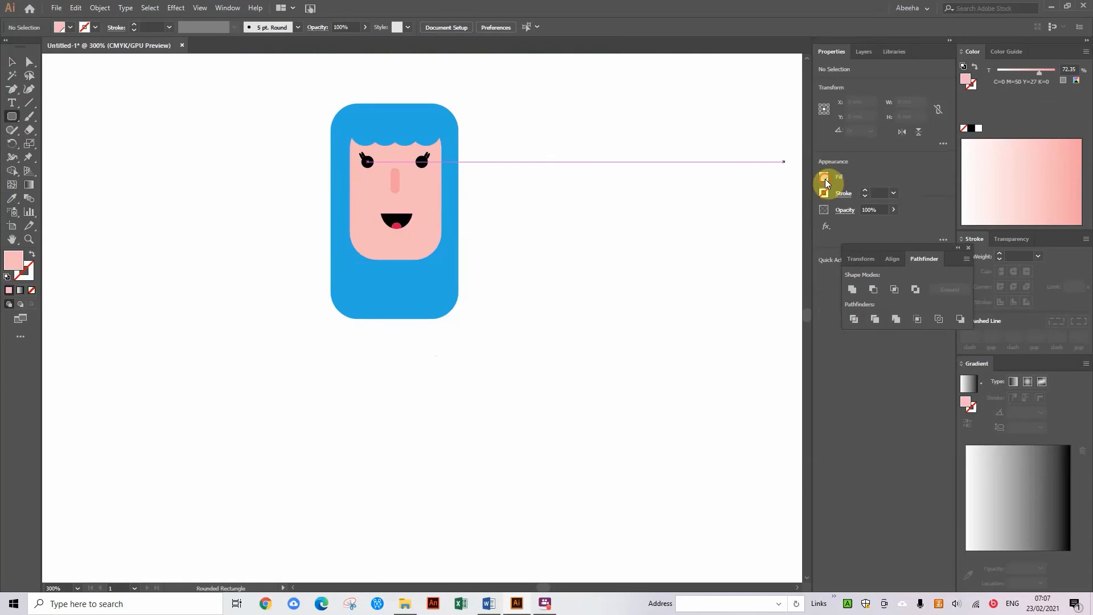
pyautogui.click(825, 180)
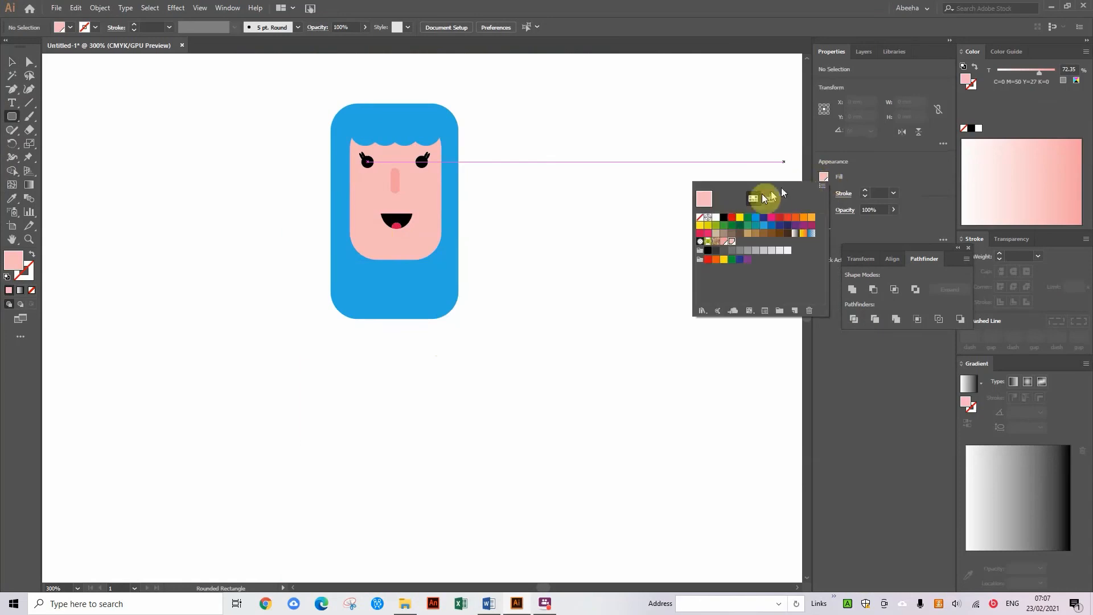
pyautogui.click(723, 244)
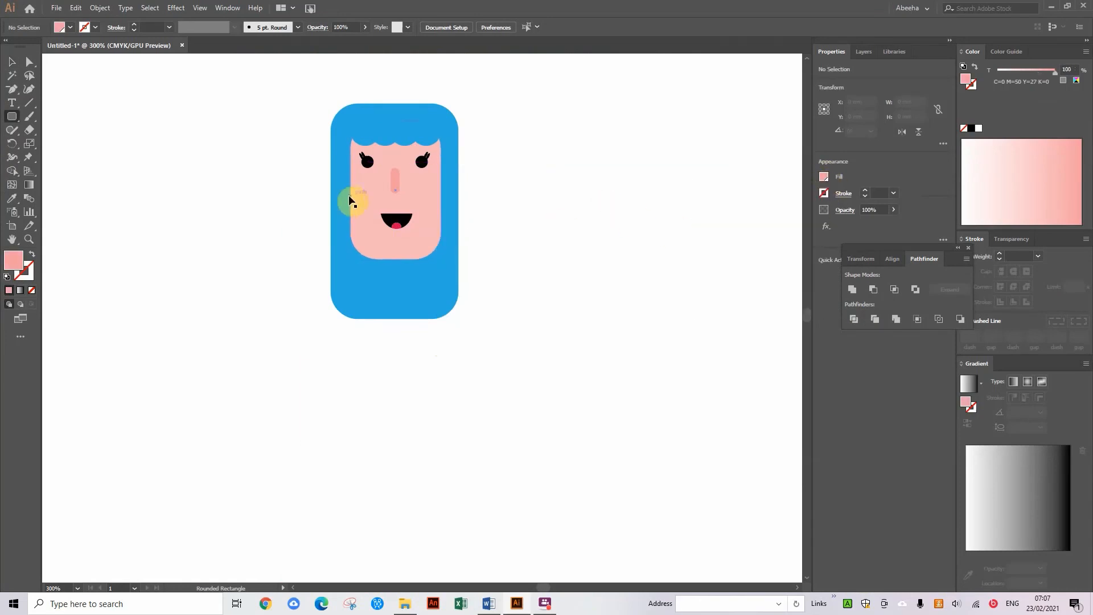
pyautogui.hotkey('ctrl', '=')
pyautogui.hotkey('ctrl', '=')
pyautogui.hotkey('ctrl', '=')
pyautogui.hotkey('ctrl', '=')
pyautogui.moveTo(329, 159); pyautogui.dragTo(378, 269)
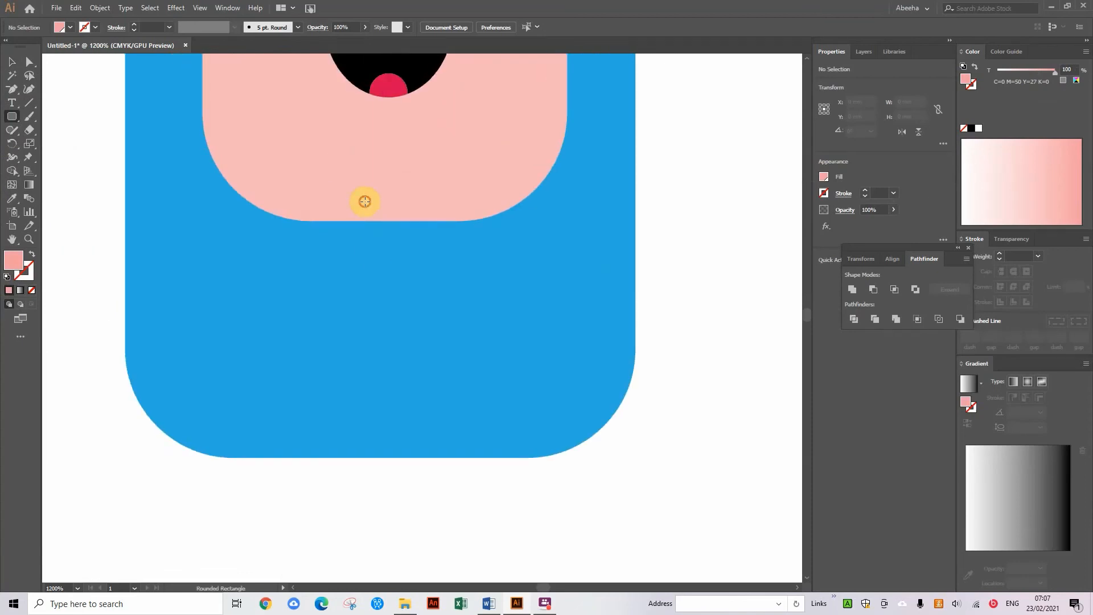
pyautogui.moveTo(365, 202); pyautogui.dragTo(443, 320)
pyautogui.keyDown('ctrl'); pyautogui.click(398, 260); pyautogui.keyUp('ctrl')
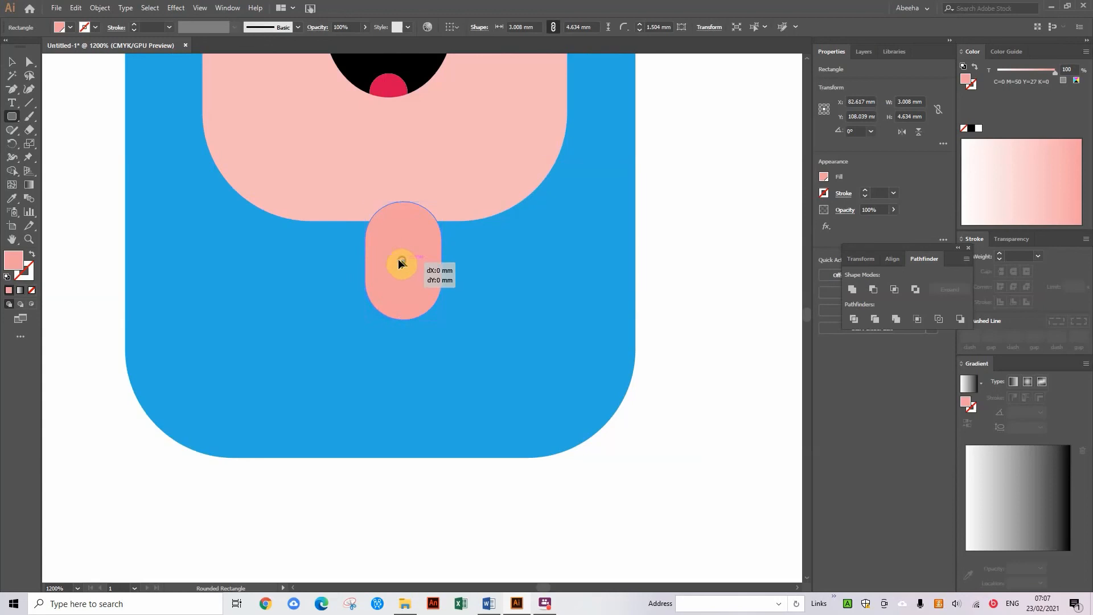
pyautogui.moveTo(398, 259); pyautogui.dragTo(383, 259)
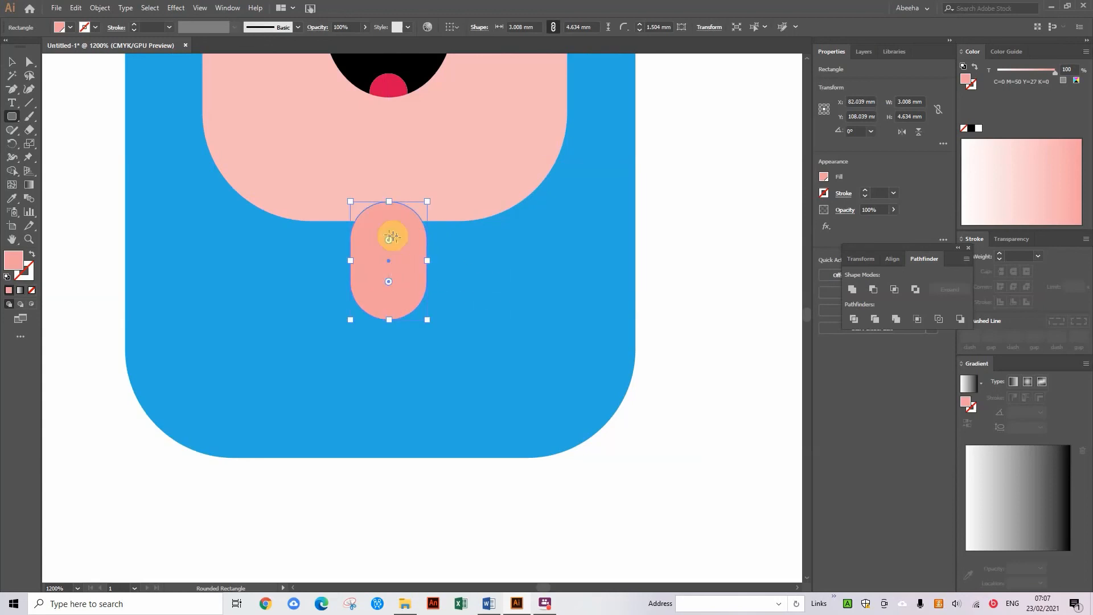
# Place the neck behind the face and stretch it downward to a height of about 5.05 mm
pyautogui.click(12, 61)
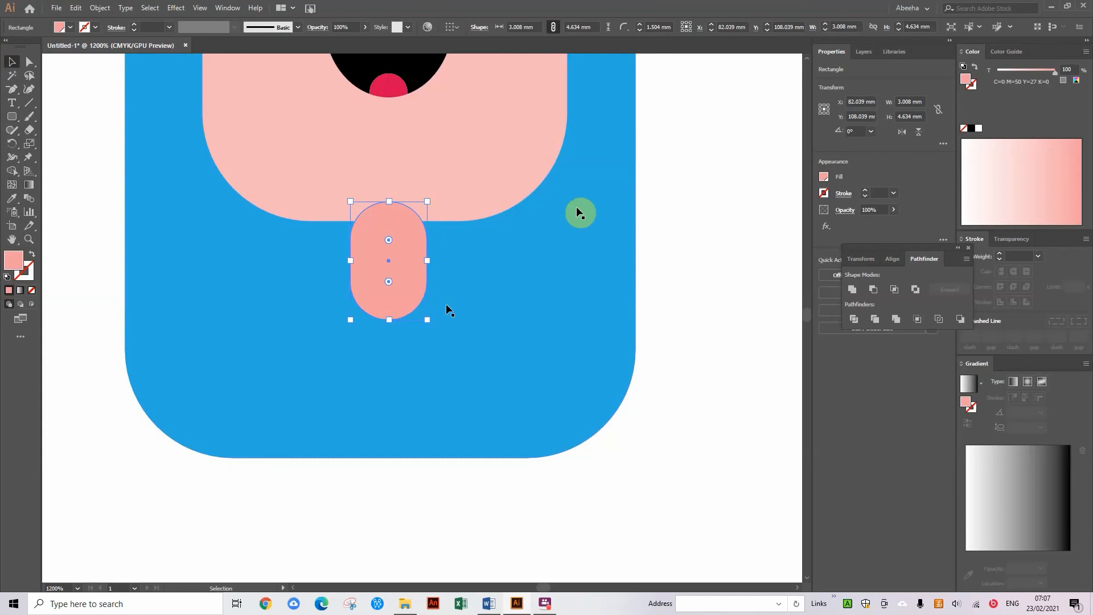
pyautogui.rightClick(382, 260)
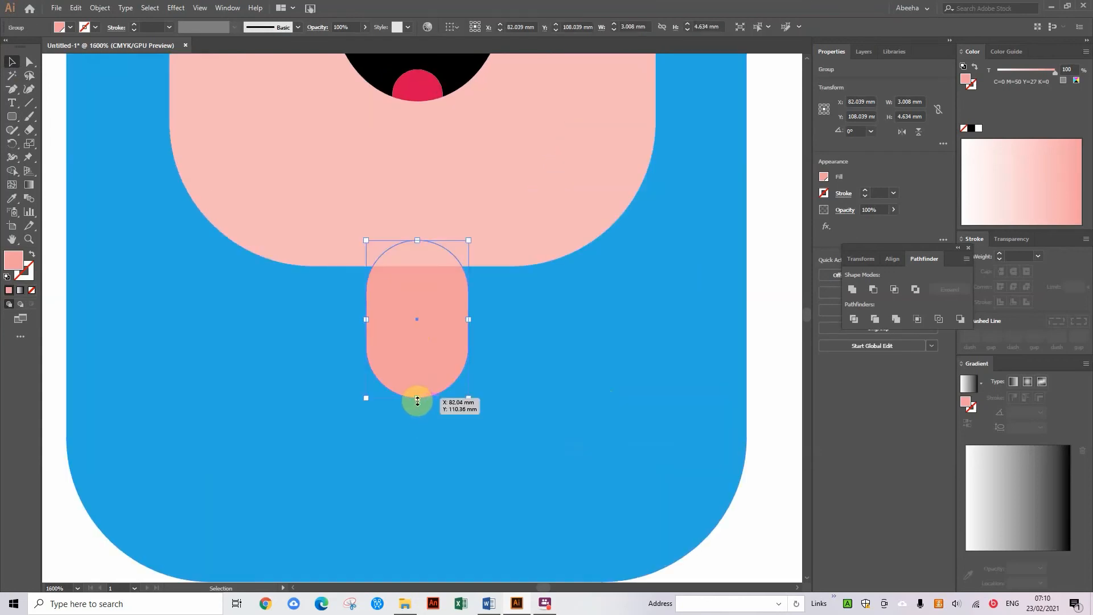
pyautogui.moveTo(418, 401); pyautogui.dragTo(419, 412)
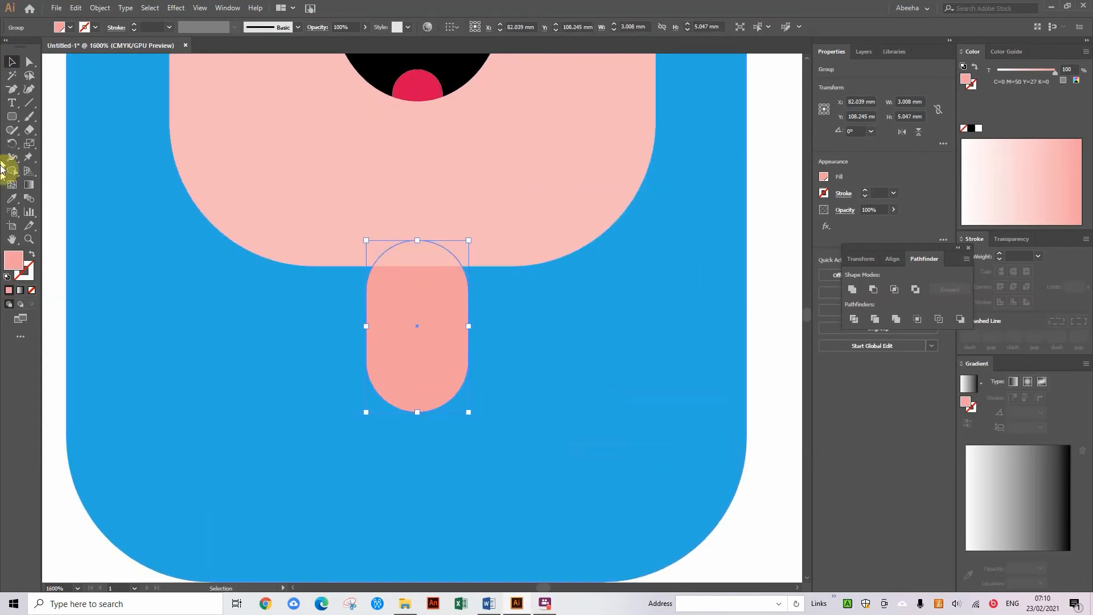
pyautogui.click(54, 161)
# Duplicate the light pink face shape straight down below the neck as a body and stretch it to about 24.69 mm high
pyautogui.hotkey('ctrl', '-')
pyautogui.hotkey('ctrl', '-')
pyautogui.hotkey('ctrl', '-')
pyautogui.hotkey('ctrl', '-')
pyautogui.hotkey('ctrl', '-')
pyautogui.hotkey('ctrl', '-')
pyautogui.hotkey('ctrl', '-')
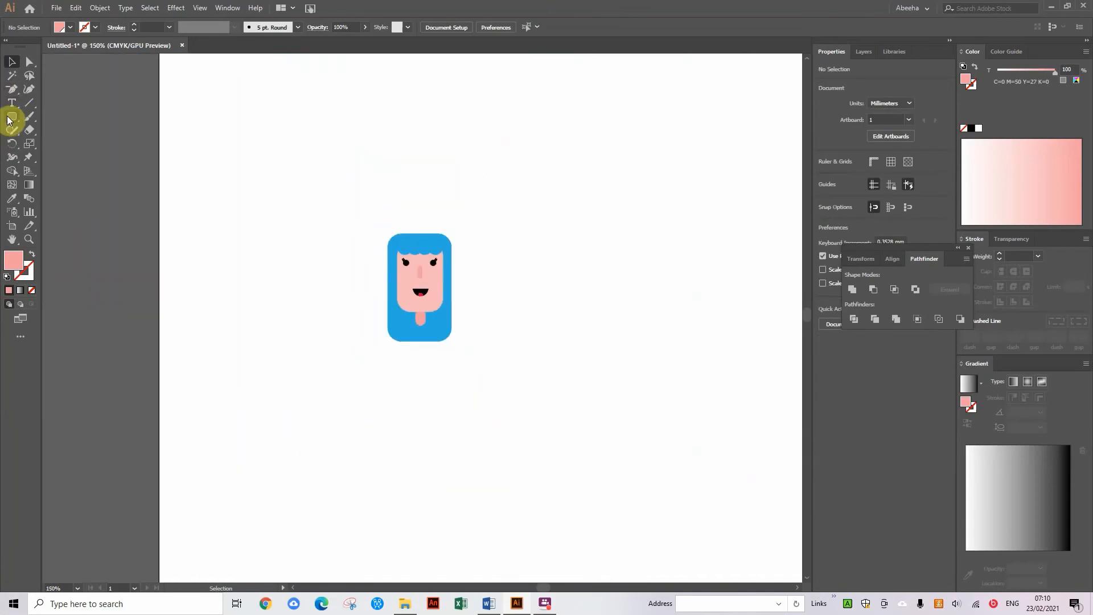
pyautogui.click(413, 293)
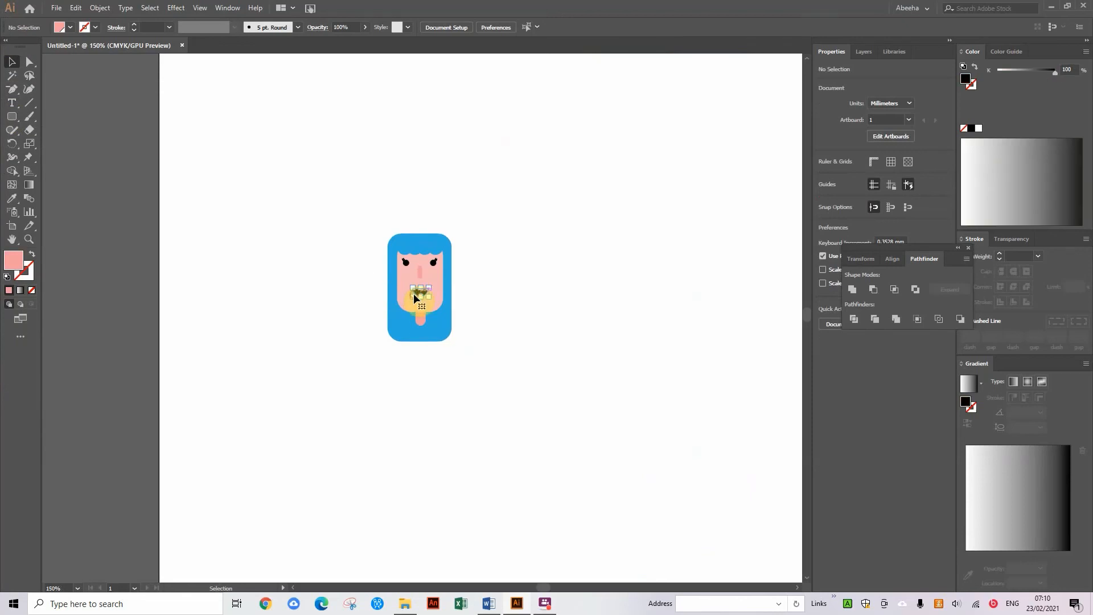
pyautogui.click(400, 299)
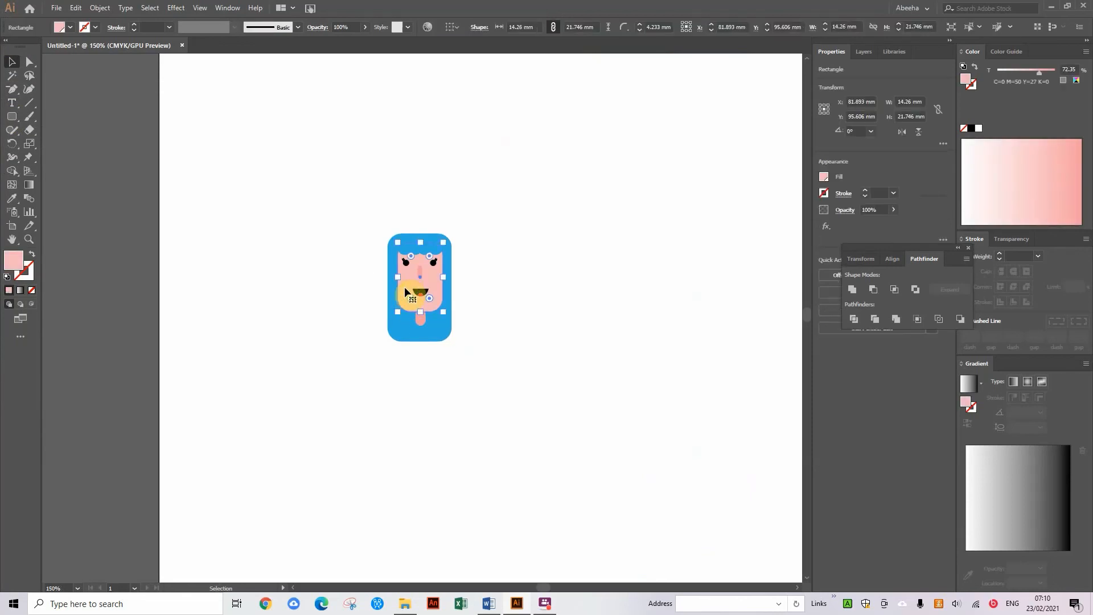
pyautogui.moveTo(406, 296); pyautogui.dragTo(406, 371)
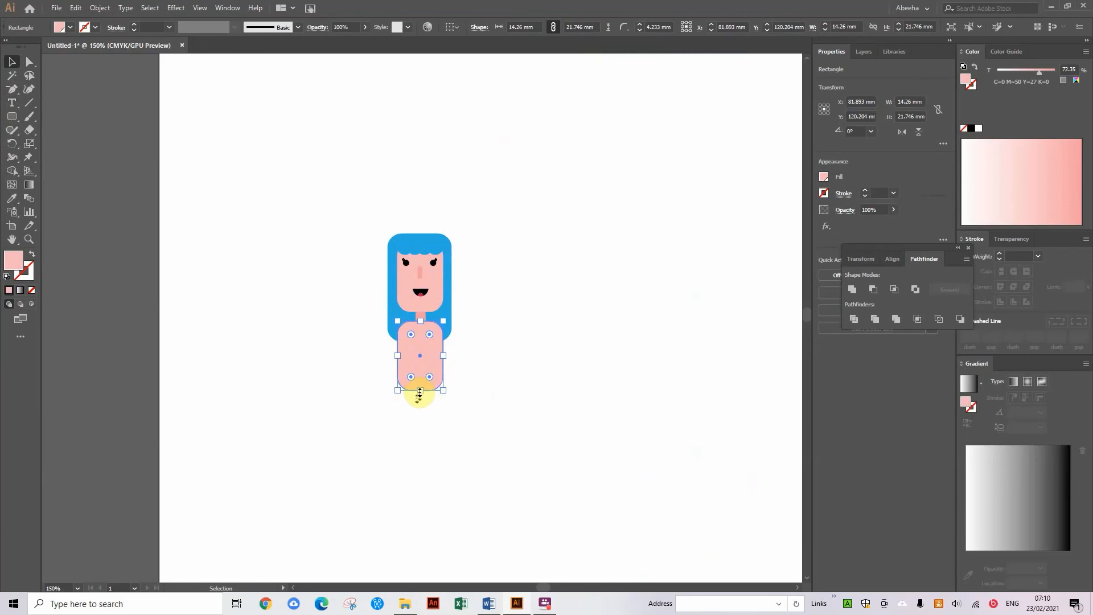
pyautogui.moveTo(420, 392); pyautogui.dragTo(420, 399)
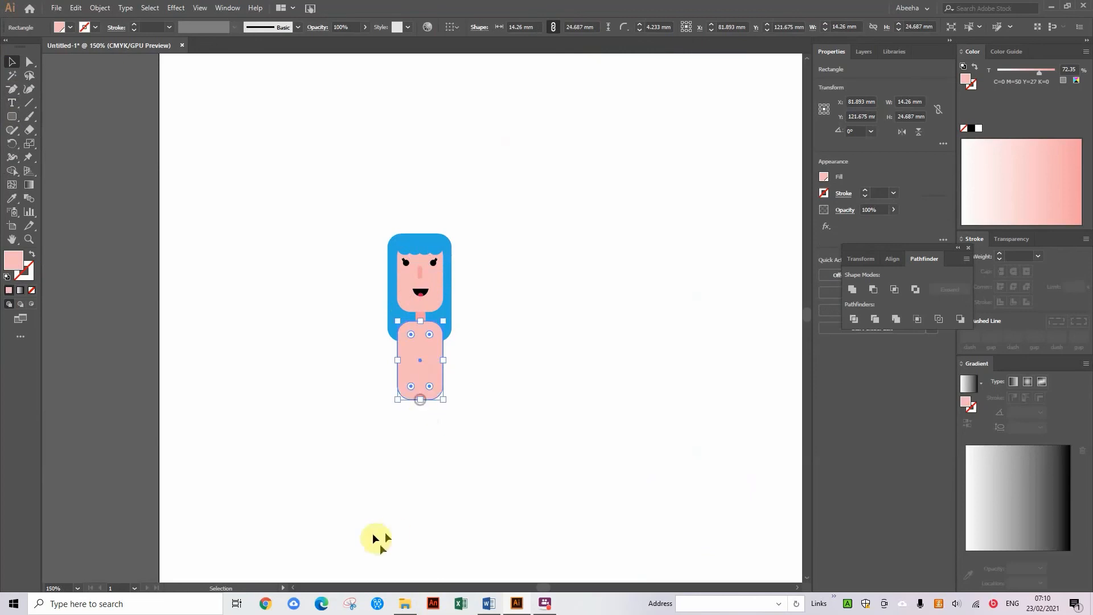
# Send the light pink body shape to the back, behind the blue hair
pyautogui.rightClick(417, 352)
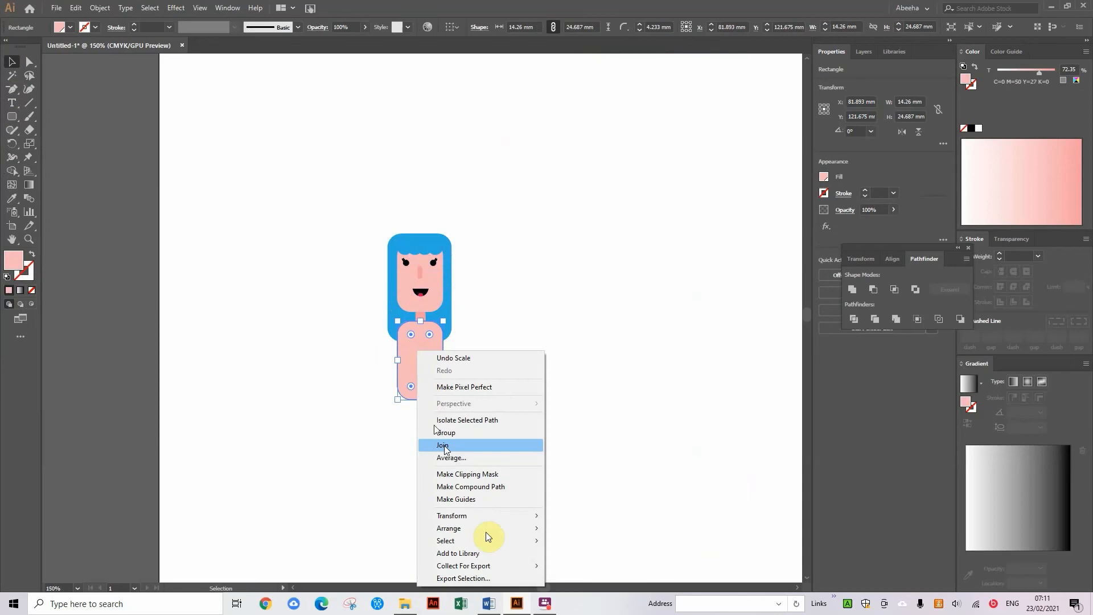
pyautogui.moveTo(545, 527)
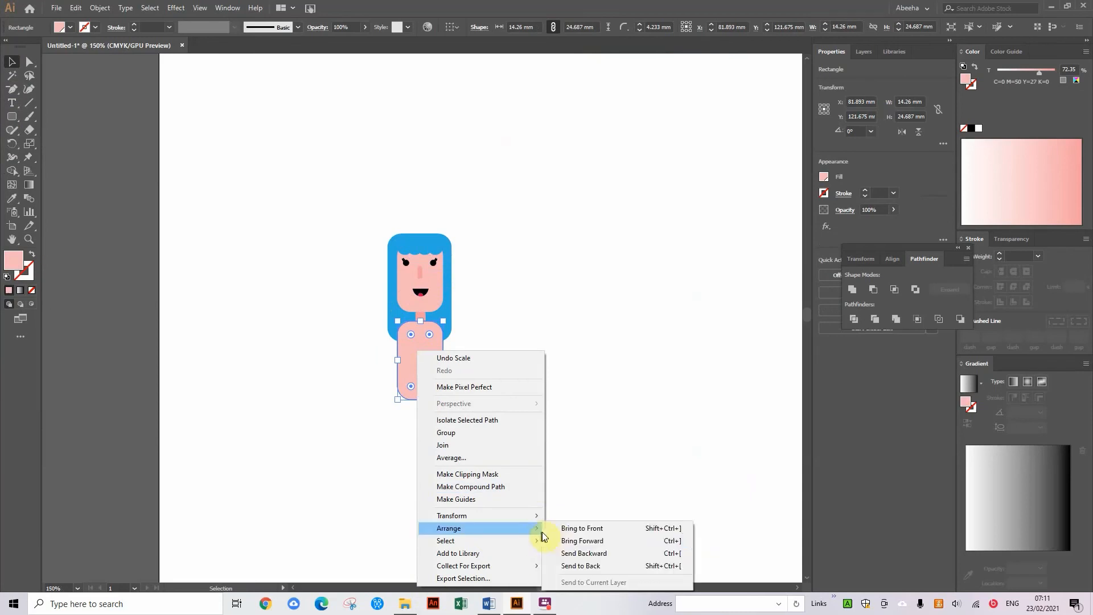
pyautogui.click(577, 552)
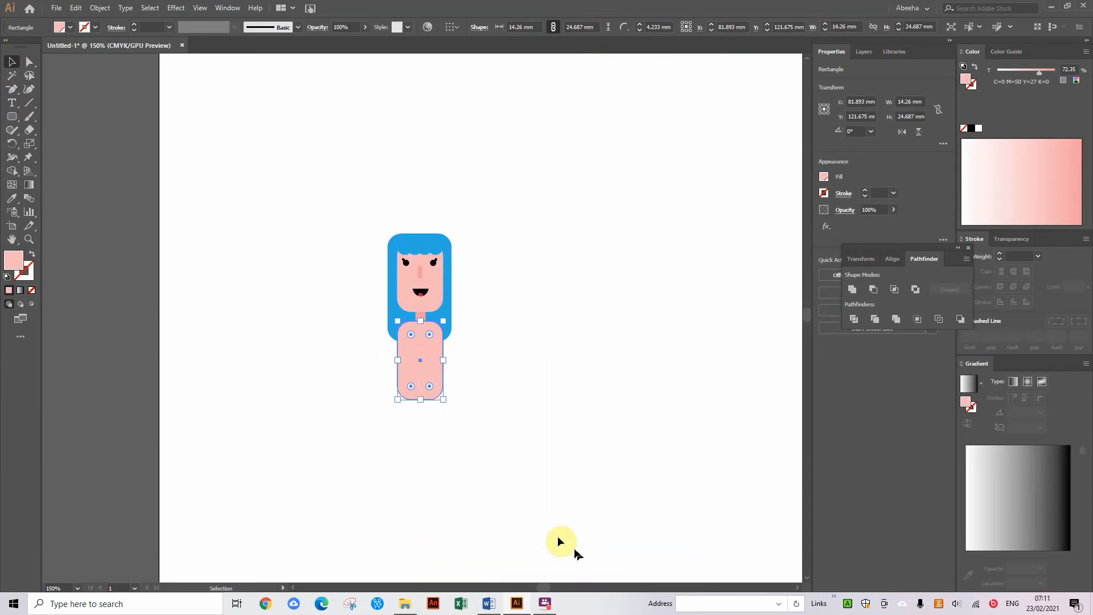
pyautogui.rightClick(416, 342)
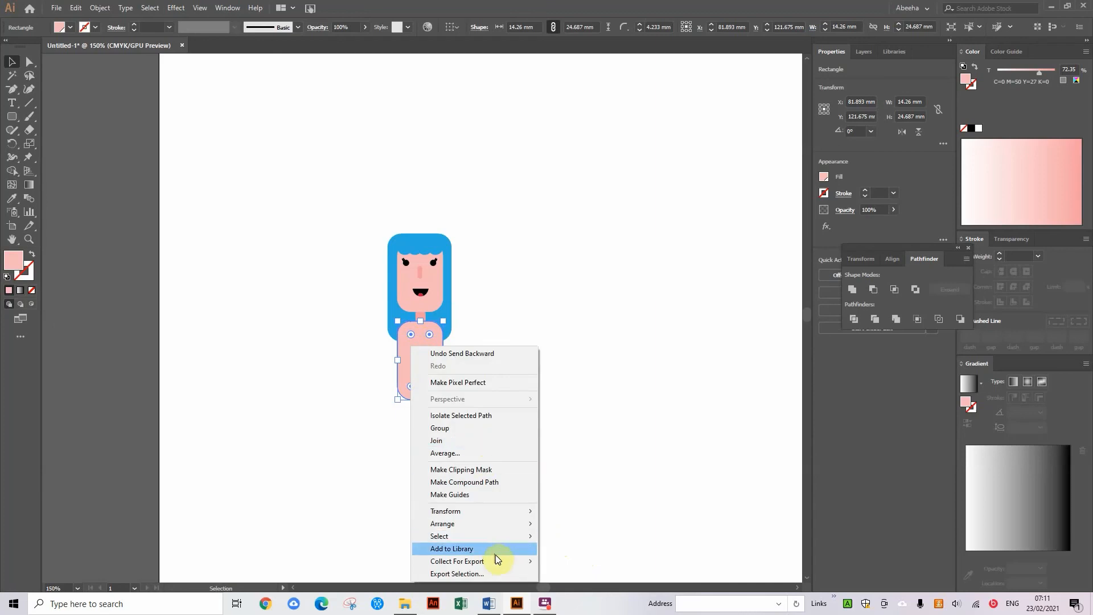
pyautogui.moveTo(519, 523)
pyautogui.click(570, 558)
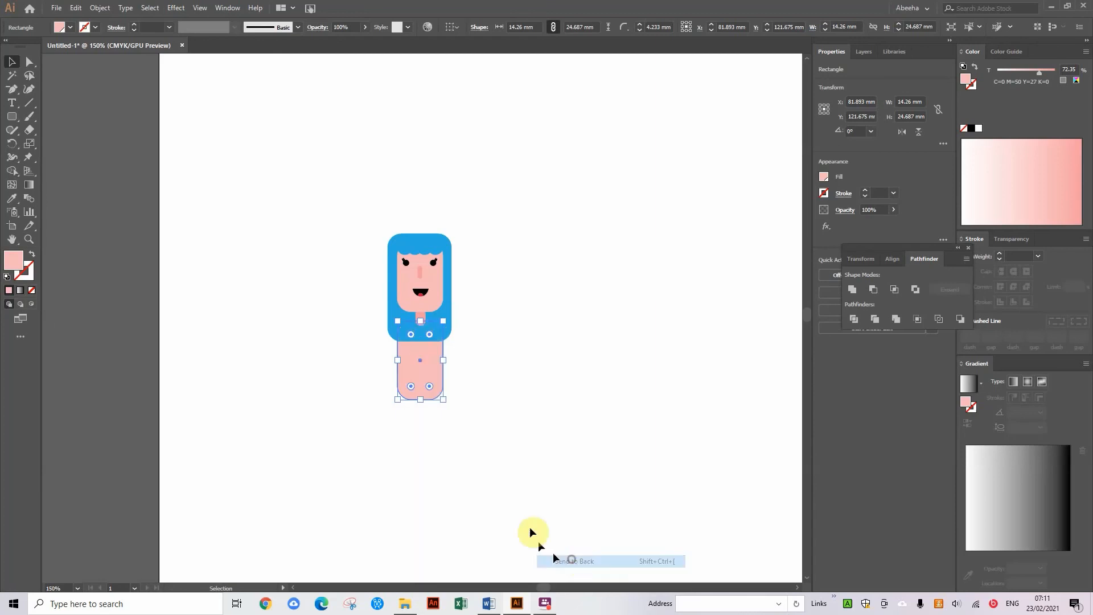
# Bring the light pink body shape forward in front of the blue hair and nudge it right to about X 82.25 mm
pyautogui.rightClick(405, 360)
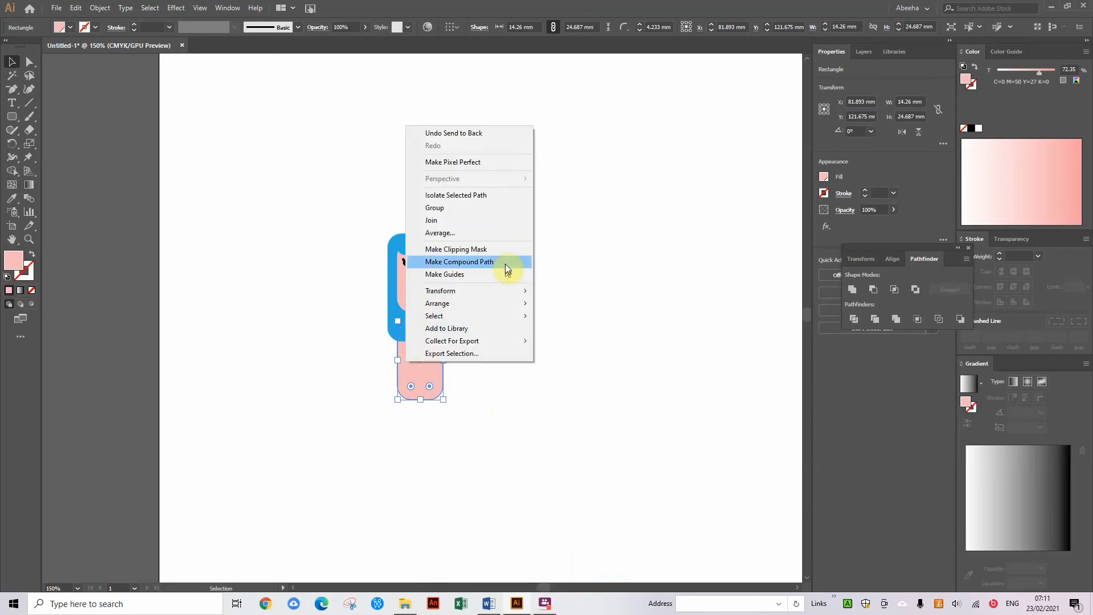
pyautogui.moveTo(522, 303)
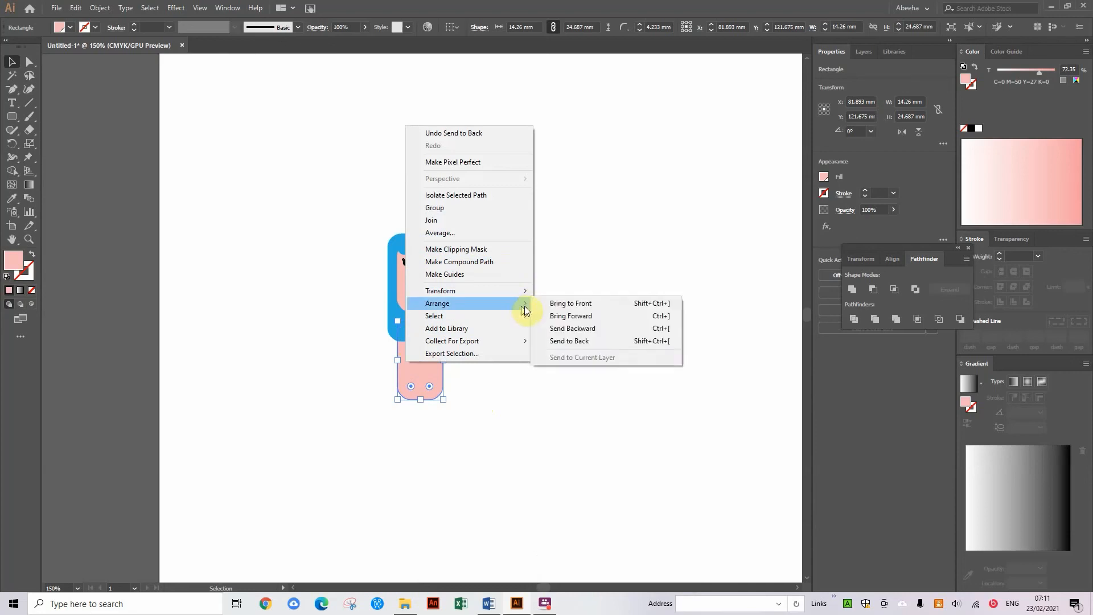
pyautogui.click(569, 316)
pyautogui.click(535, 439)
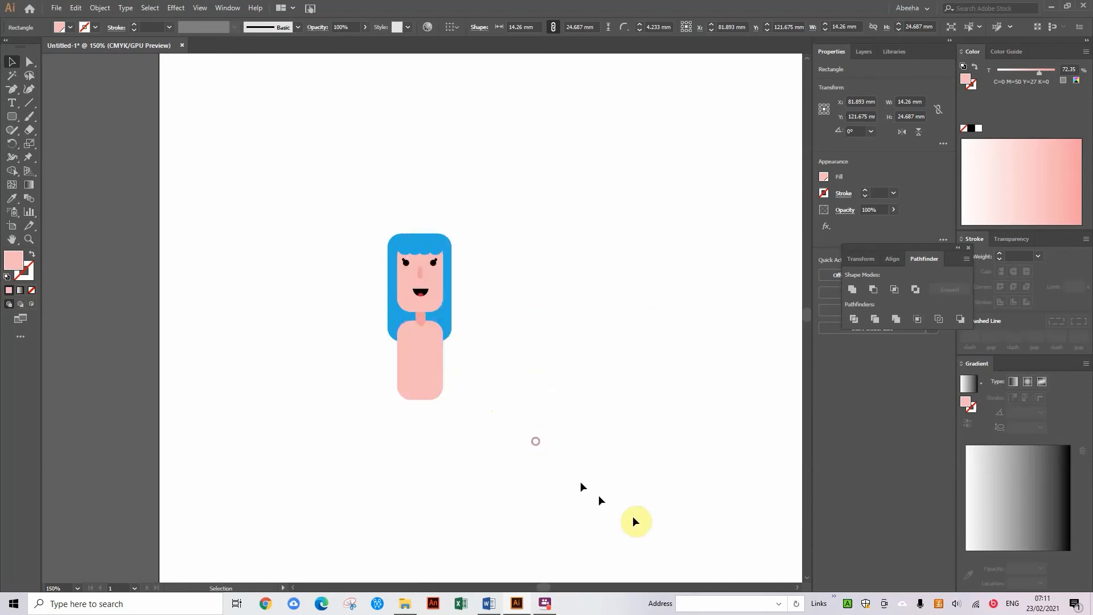
pyautogui.click(424, 354)
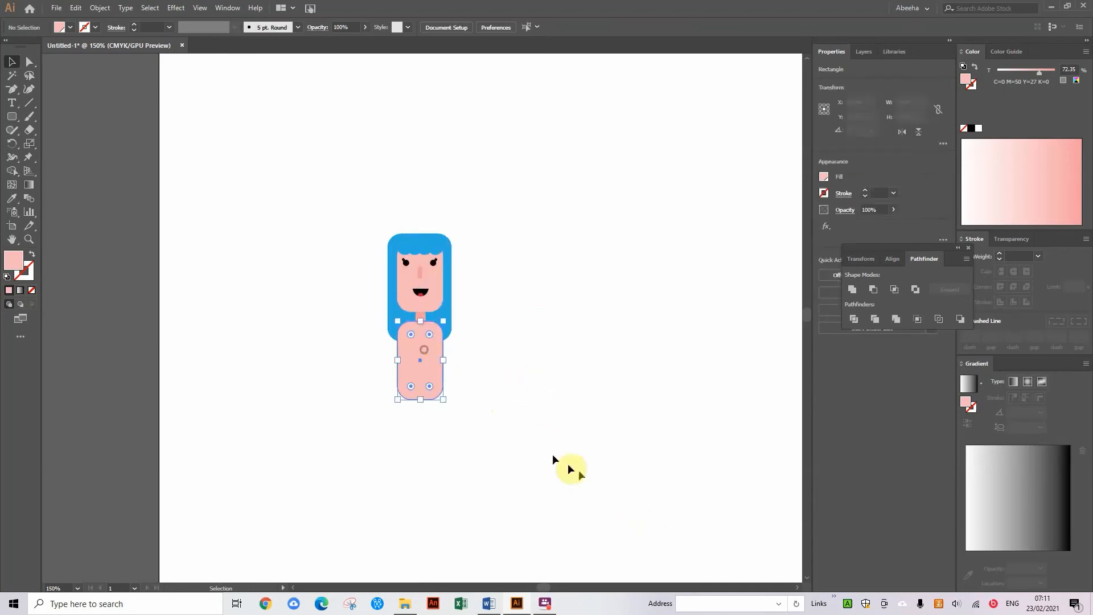
pyautogui.click(437, 465)
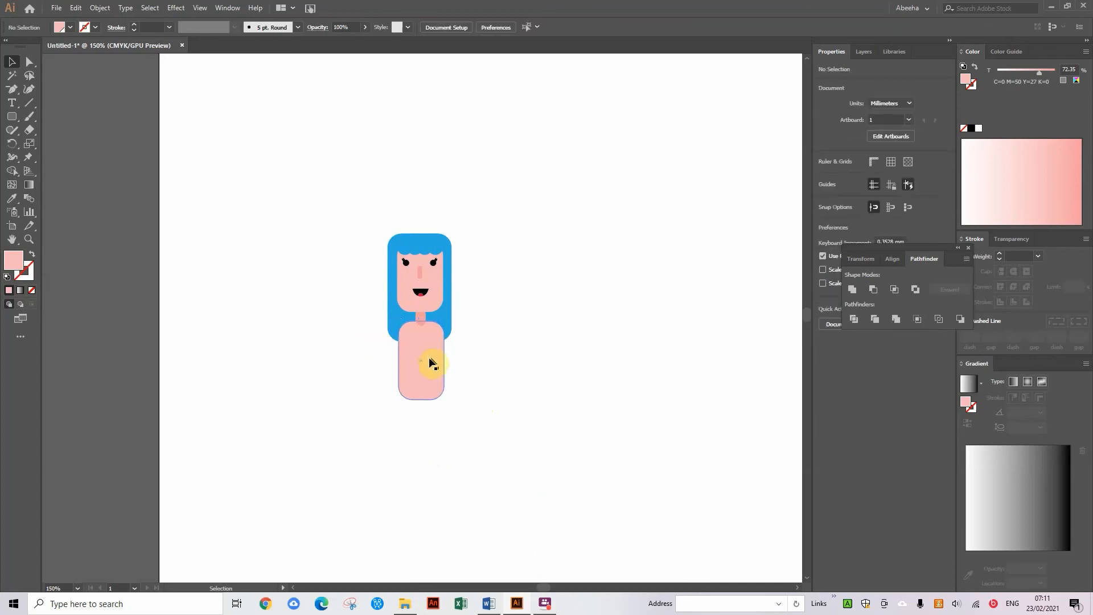
pyautogui.moveTo(419, 357); pyautogui.dragTo(418, 358)
pyautogui.click(510, 423)
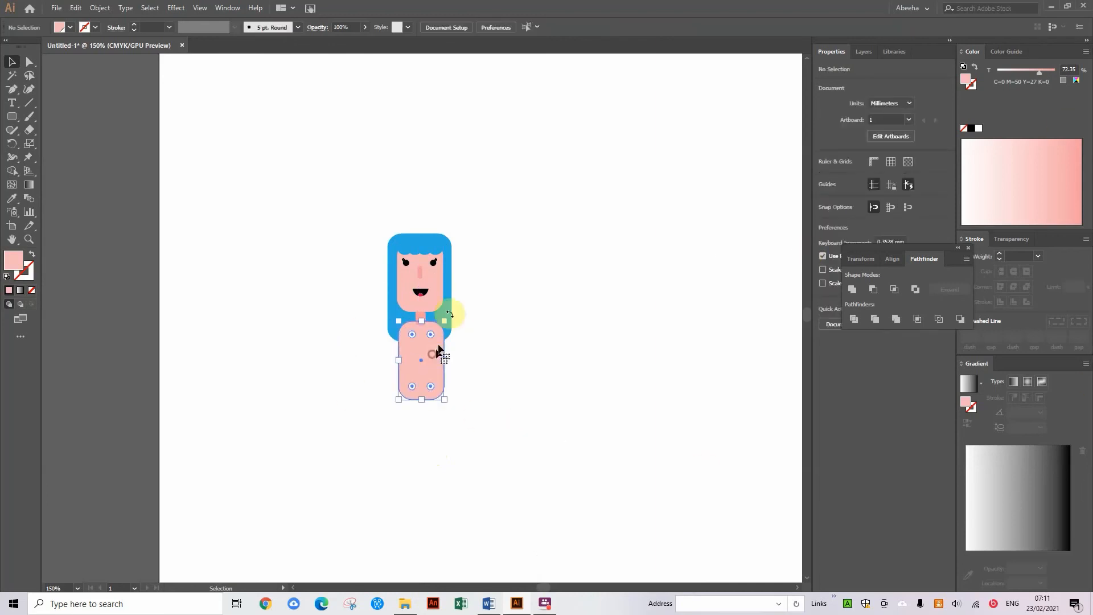
# Fill the body shape with the dark blue swatch (C=100 M=100 Y=0 K=0)
pyautogui.click(434, 354)
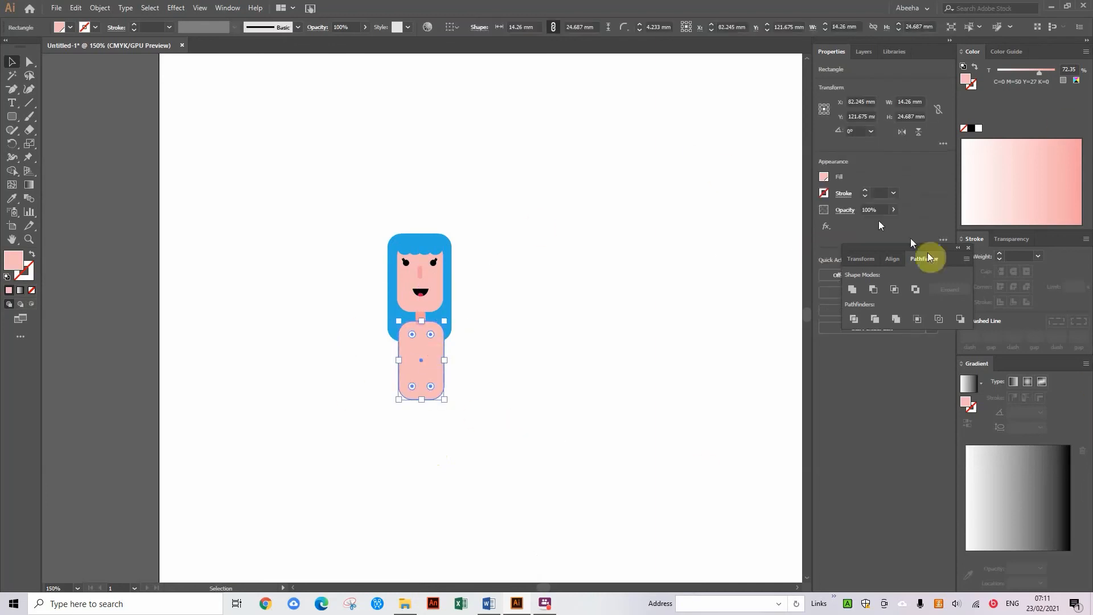
pyautogui.click(824, 178)
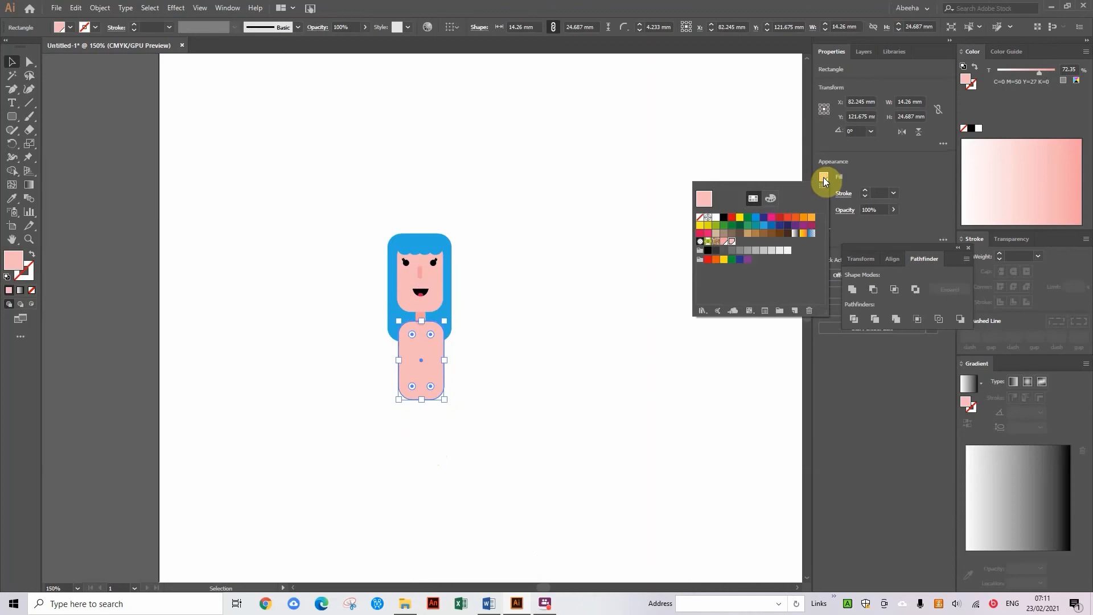
pyautogui.click(755, 219)
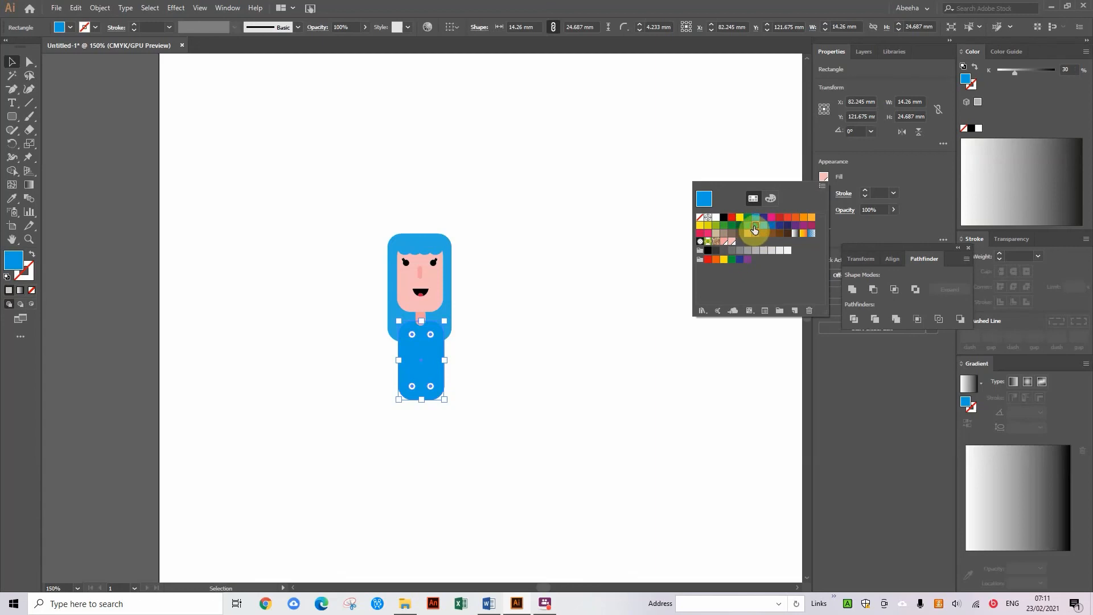
pyautogui.click(755, 226)
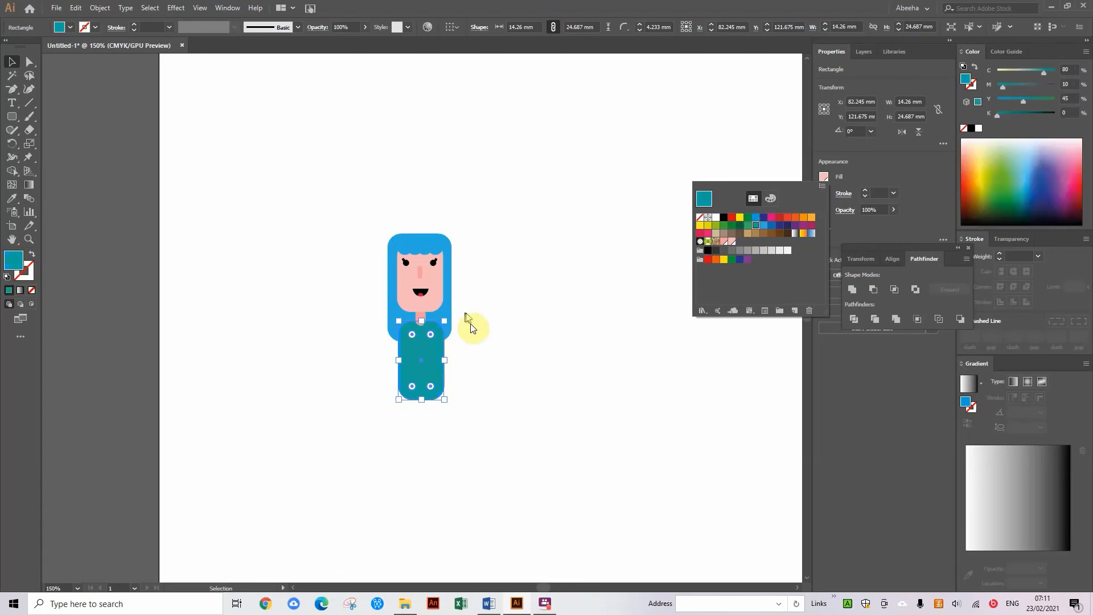
pyautogui.click(765, 218)
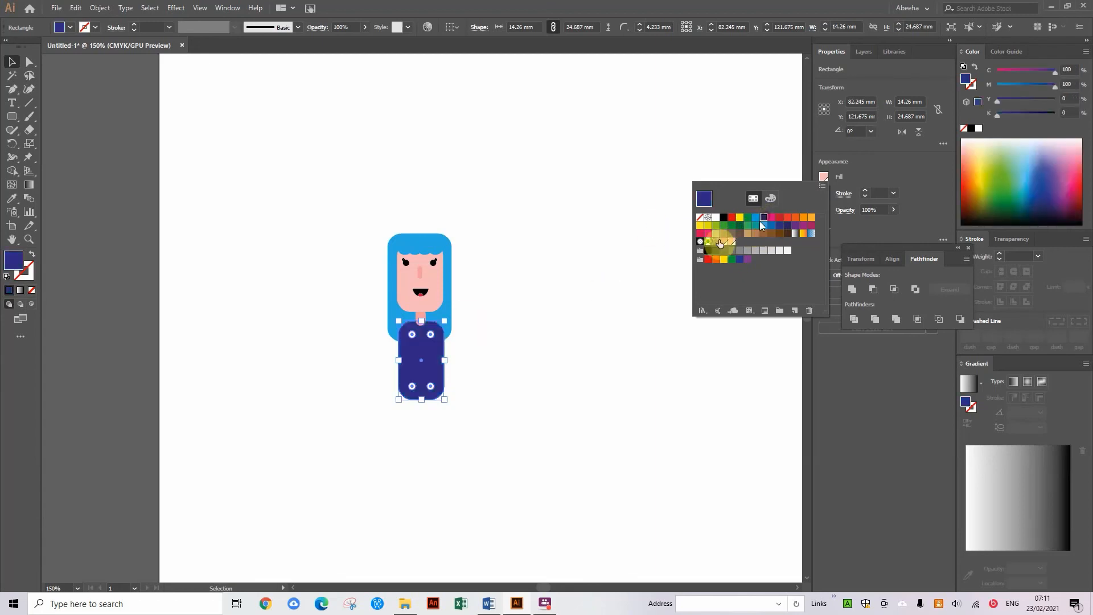
pyautogui.click(576, 341)
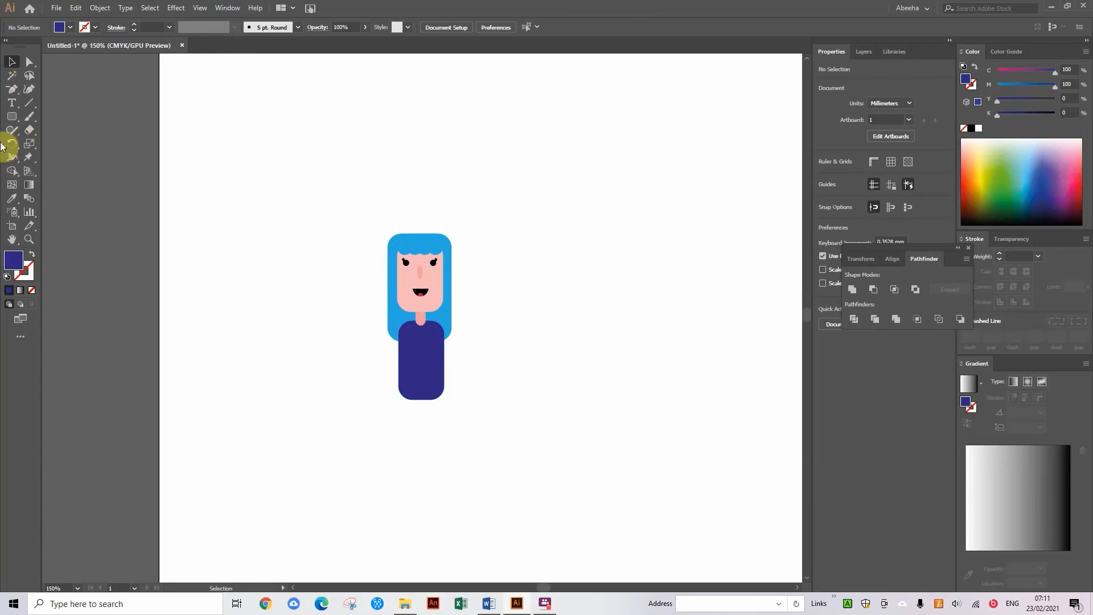
# Draw a skirt ellipse about 27.81 by 11.59 mm across the bottom of the body and fill it light blue (C=70 M=15 Y=0 K=0)
pyautogui.moveTo(12, 117); pyautogui.dragTo(46, 144)
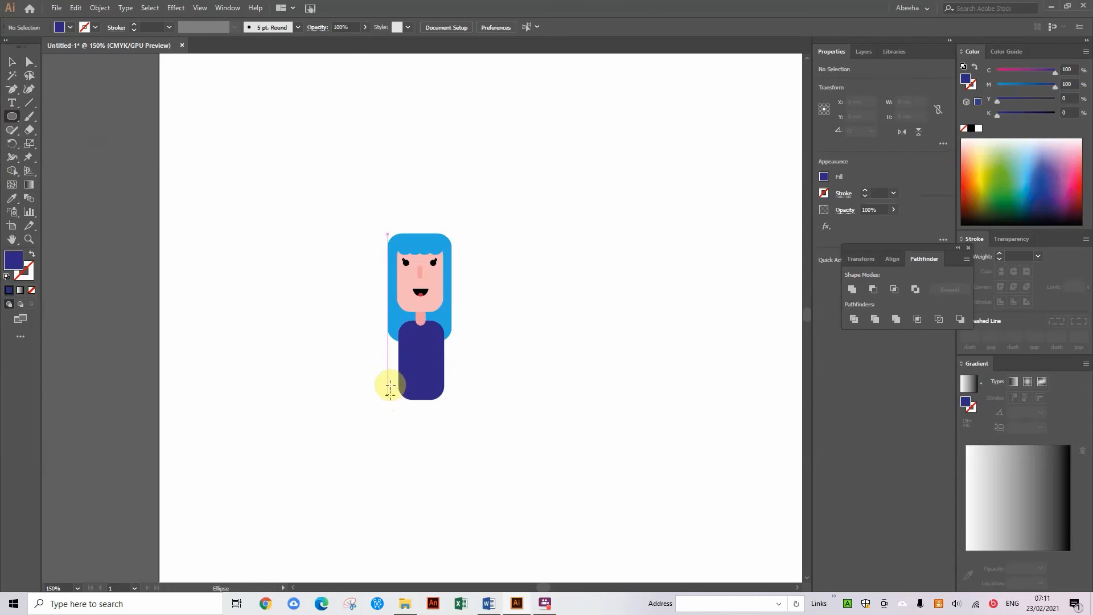
pyautogui.moveTo(375, 371); pyautogui.dragTo(464, 406)
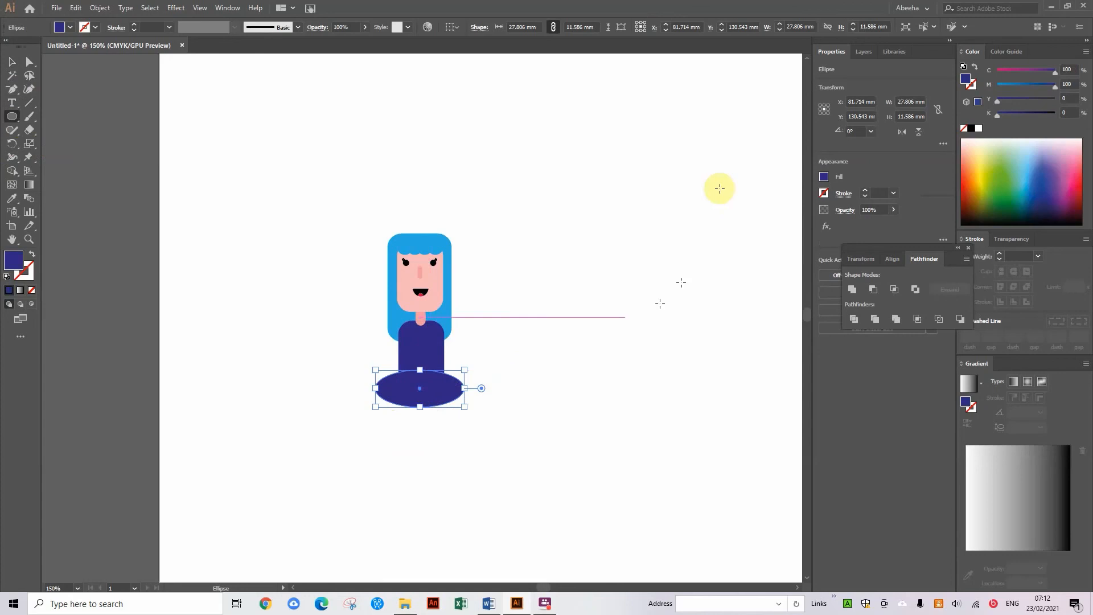
pyautogui.click(824, 178)
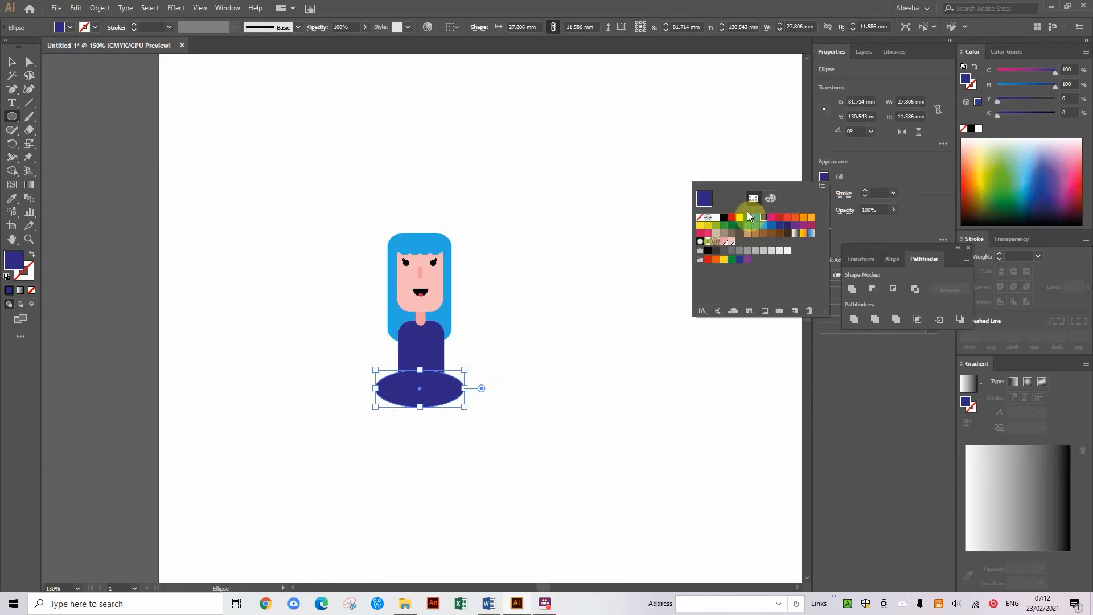
pyautogui.click(764, 228)
pyautogui.click(589, 179)
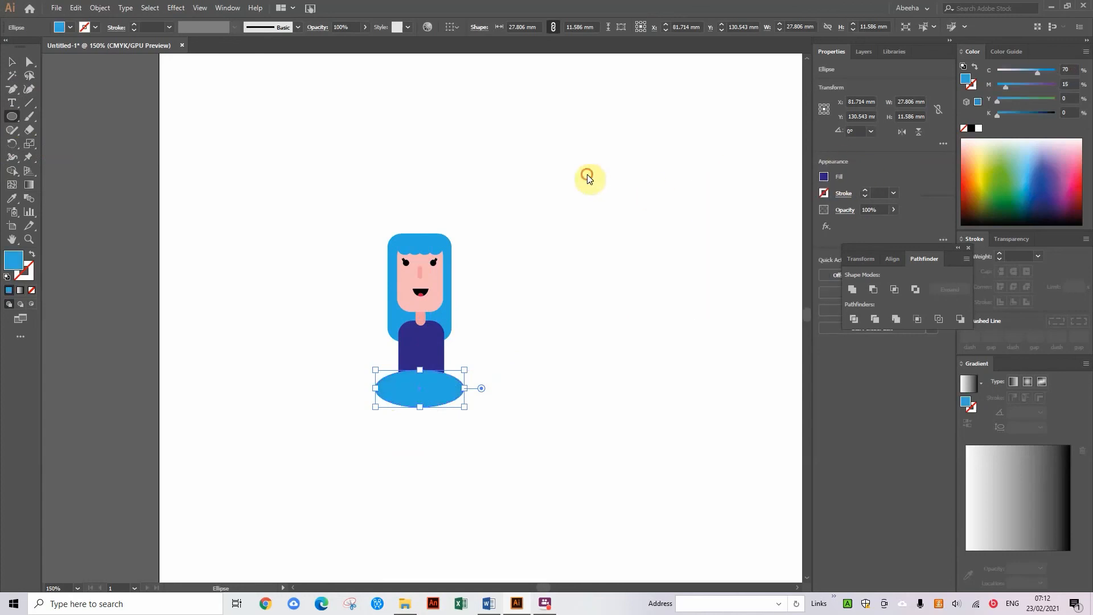
pyautogui.click(428, 424)
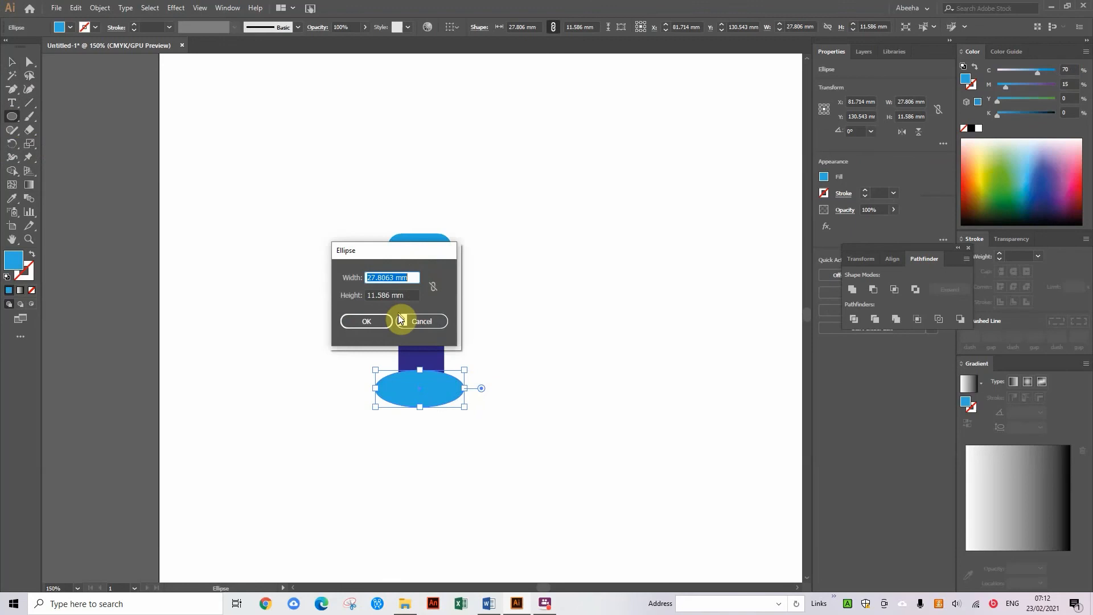
pyautogui.click(414, 320)
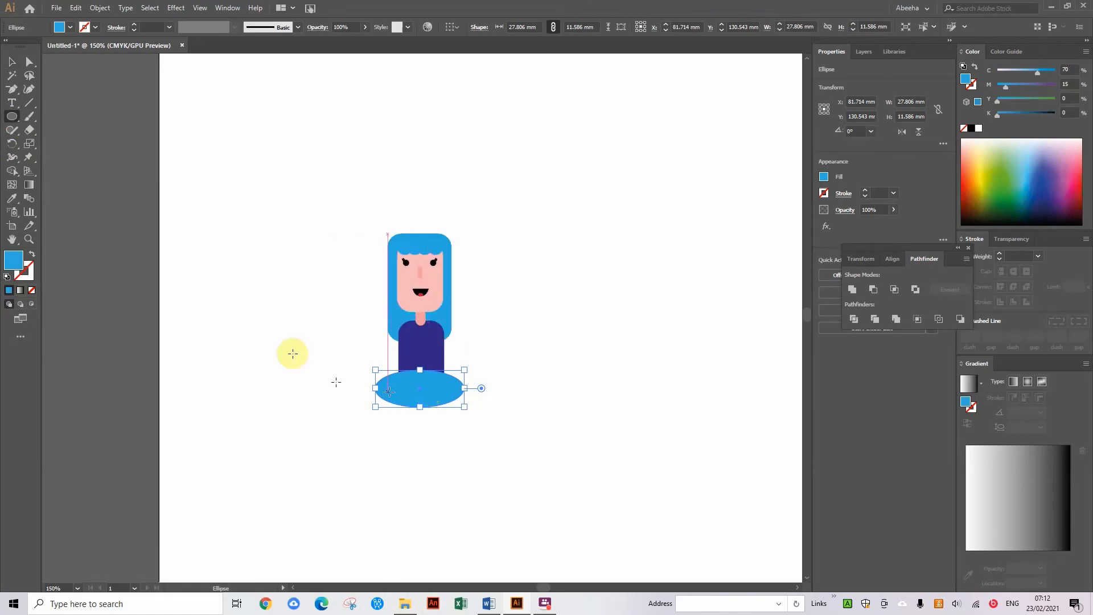
# Send the light blue skirt ellipse to the back, behind the dark blue body
pyautogui.click(11, 63)
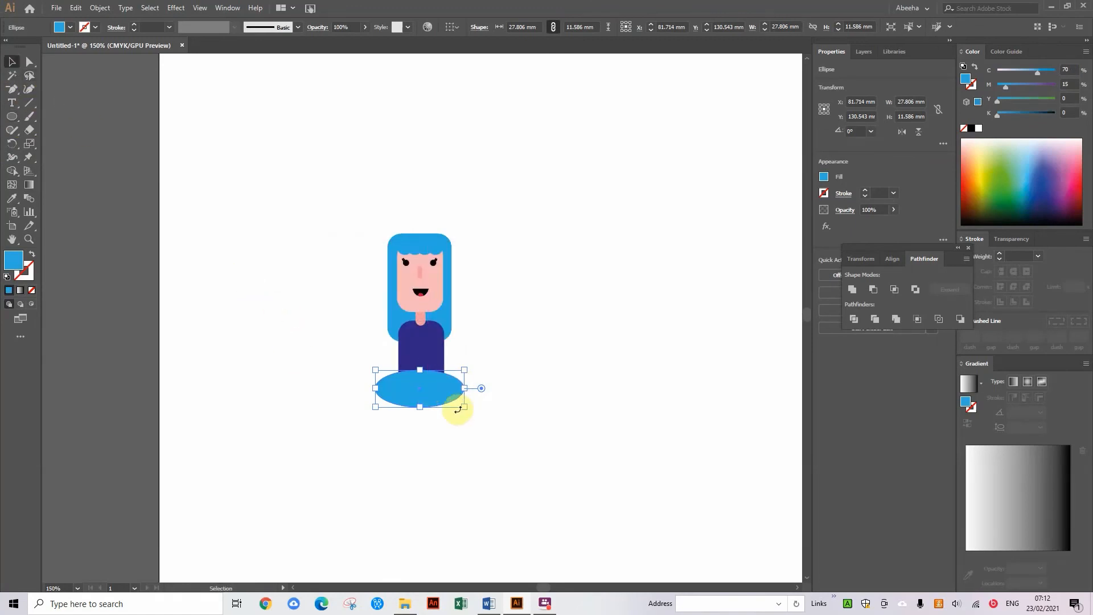
pyautogui.rightClick(417, 389)
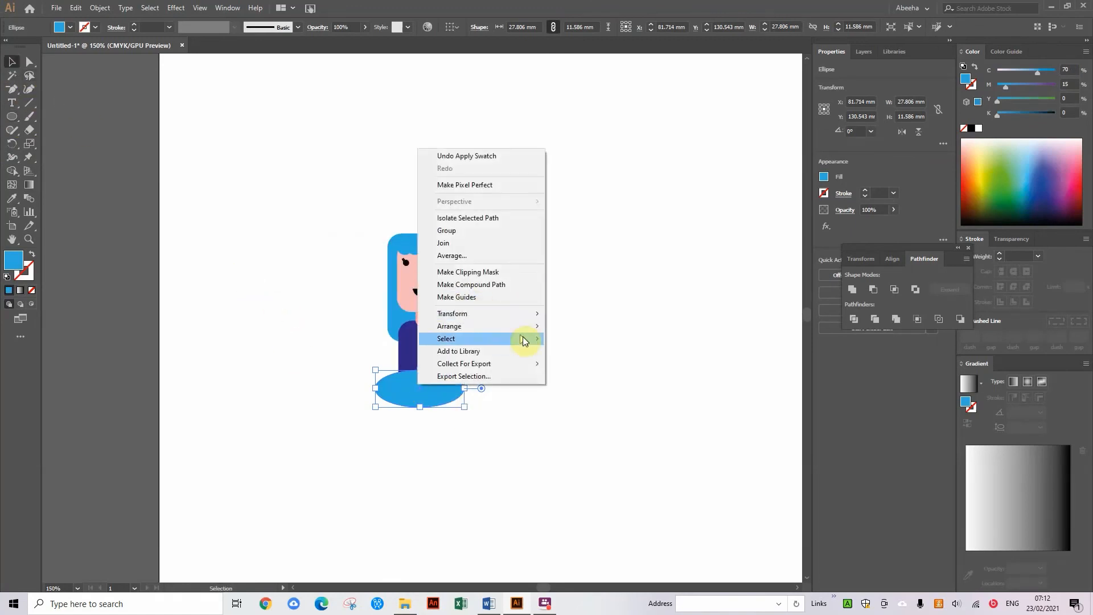
pyautogui.moveTo(537, 331)
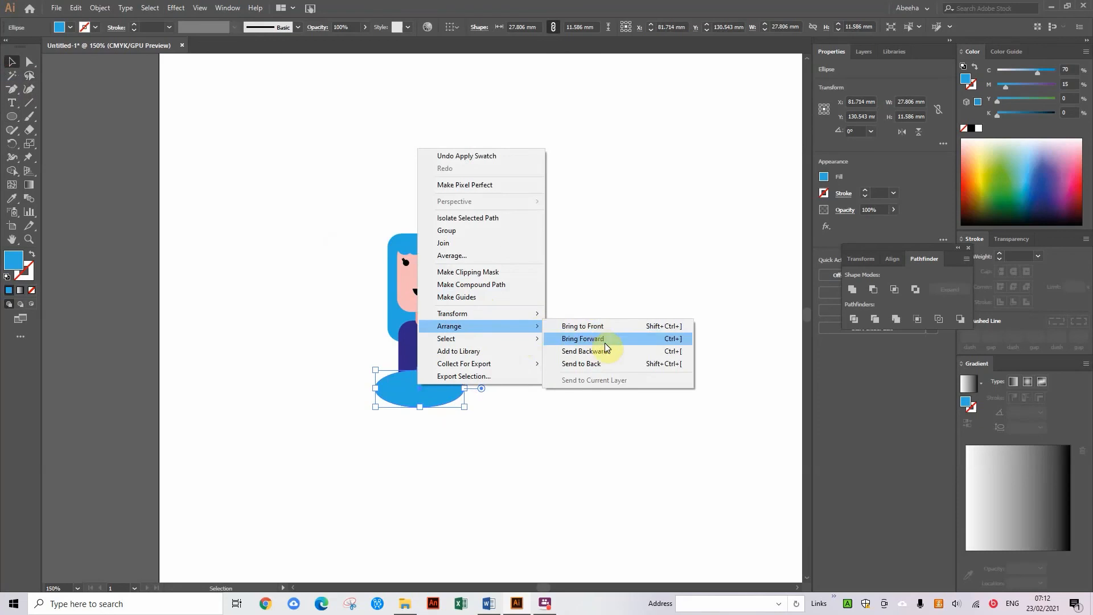
pyautogui.click(599, 362)
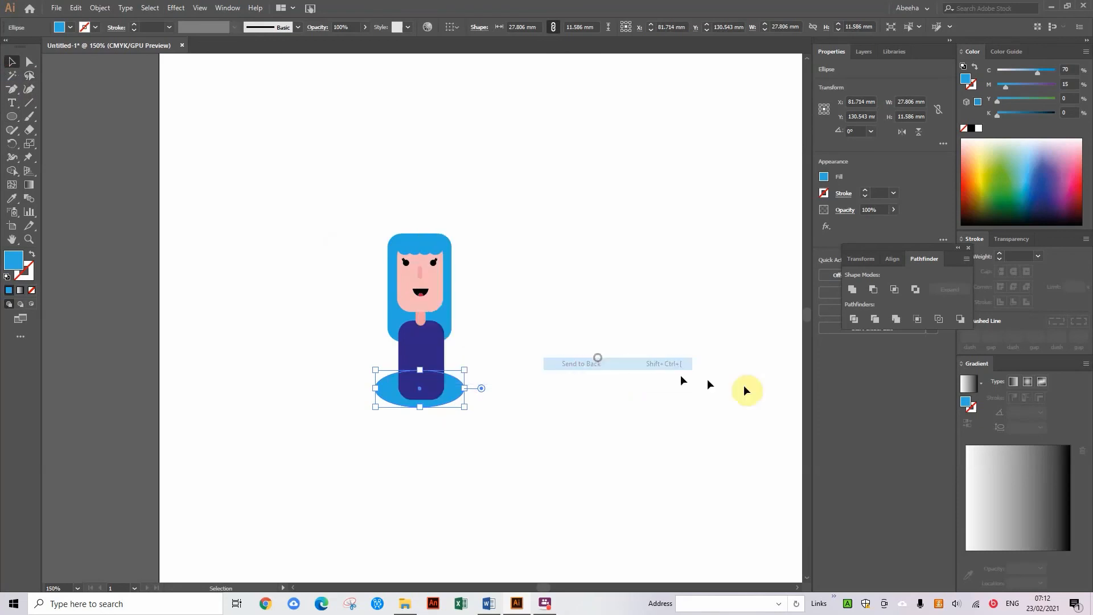
pyautogui.click(493, 420)
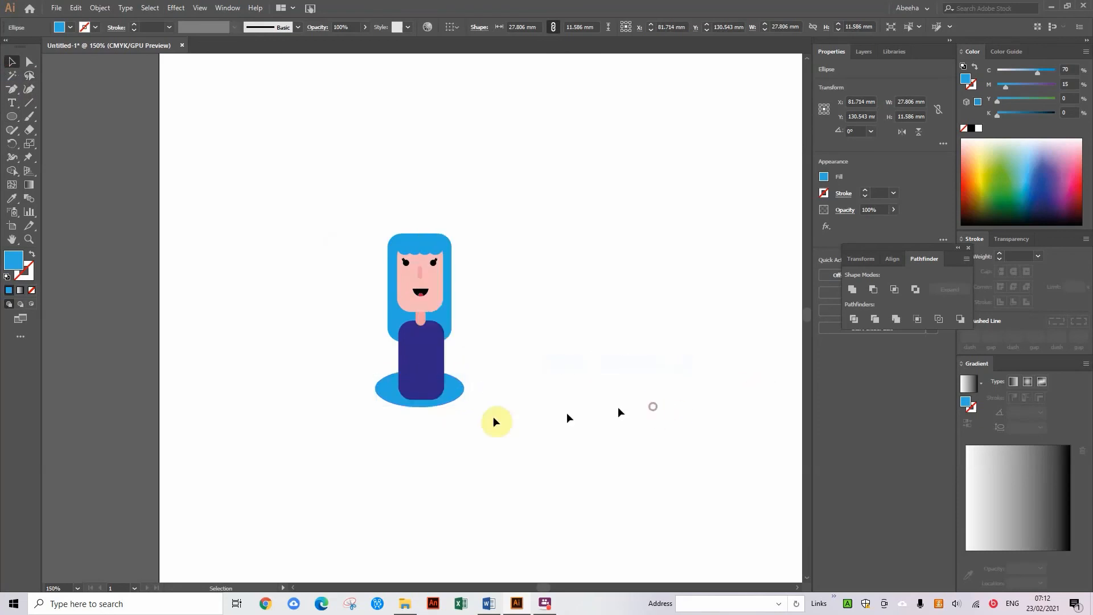
# Lower the skirt ellipse to about Y 131.6 mm and shift it right about 0.32 mm to align with the body
pyautogui.click(395, 397)
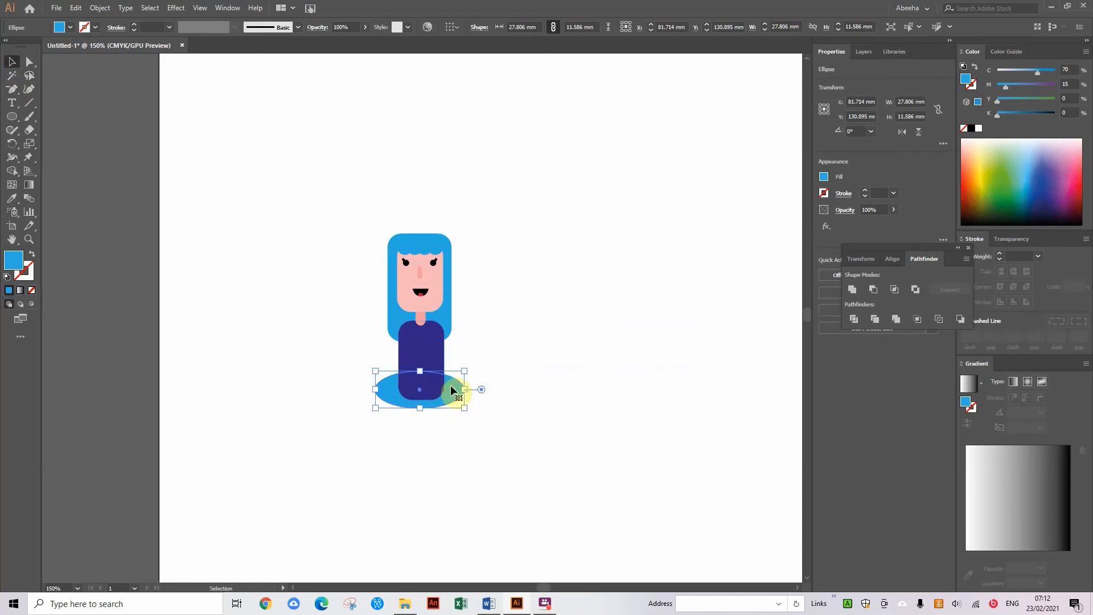
pyautogui.press('Down')
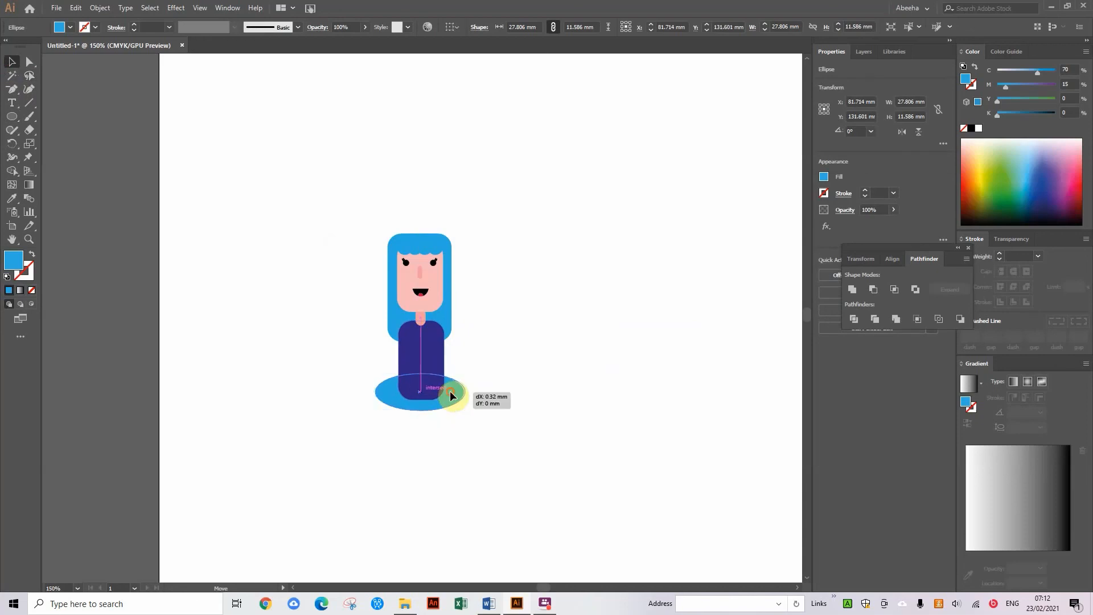
pyautogui.click(552, 413)
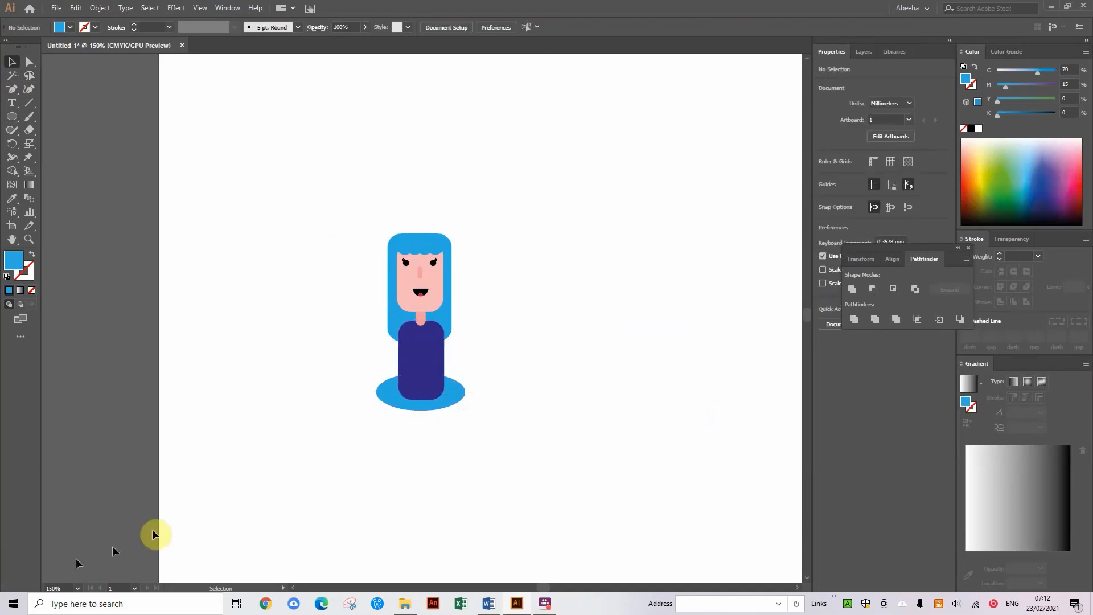
# Draw a rectangular leg about 3.85 by 24.95 mm below the skirt, filled with 40% black grey
pyautogui.click(16, 118)
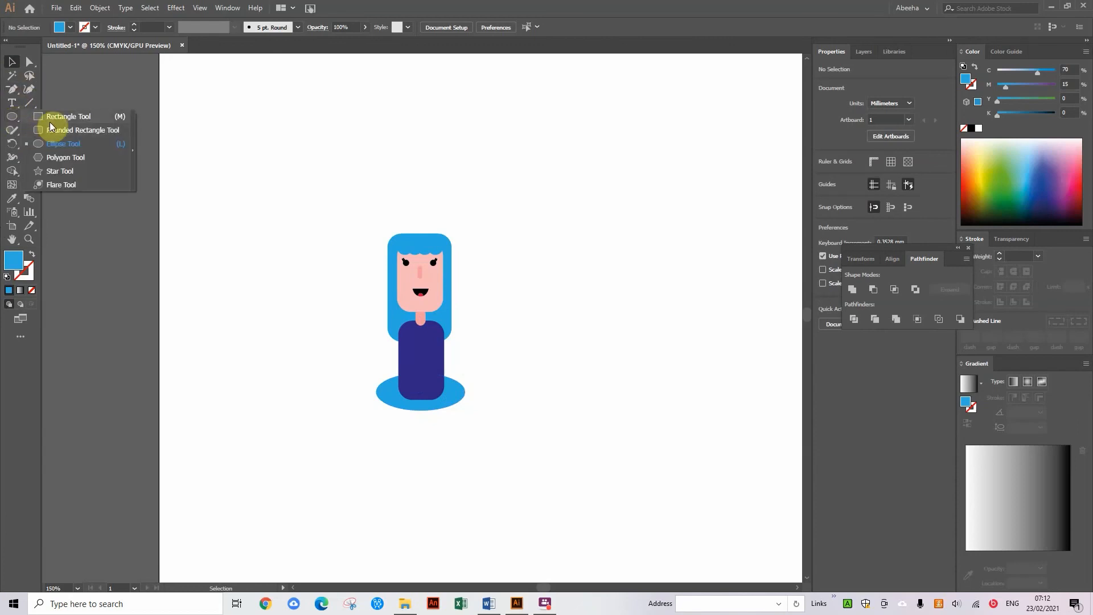
pyautogui.click(50, 120)
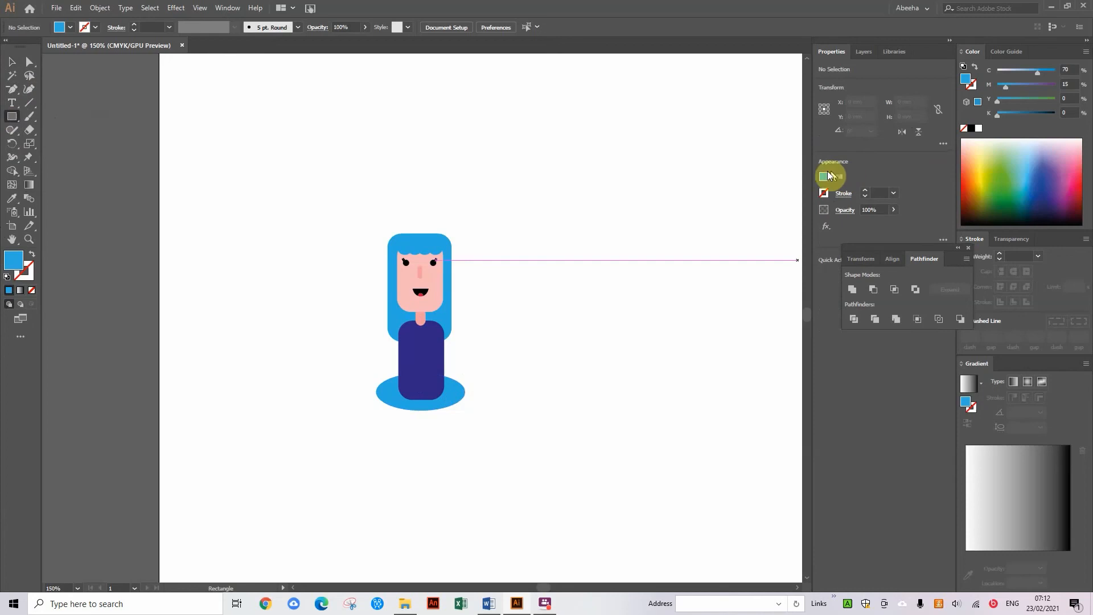
pyautogui.click(824, 178)
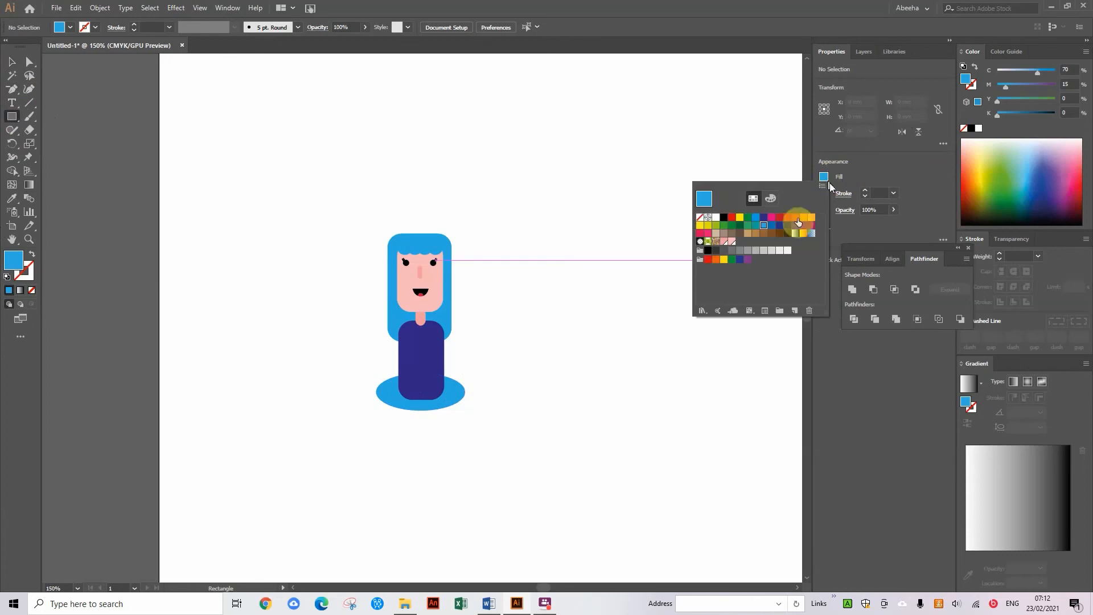
pyautogui.click(717, 218)
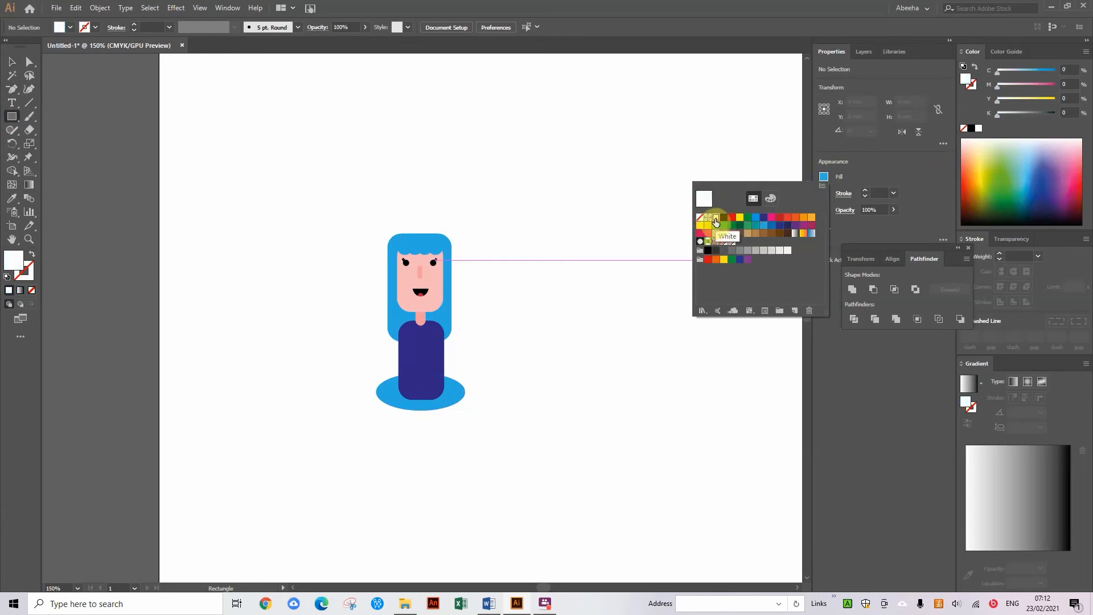
pyautogui.click(748, 251)
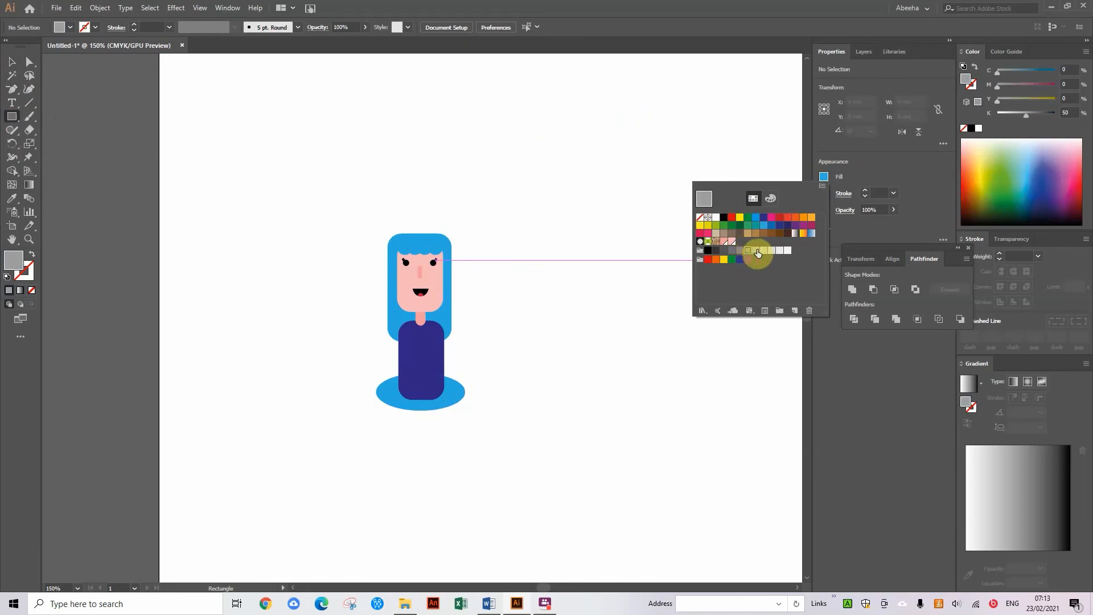
pyautogui.click(758, 252)
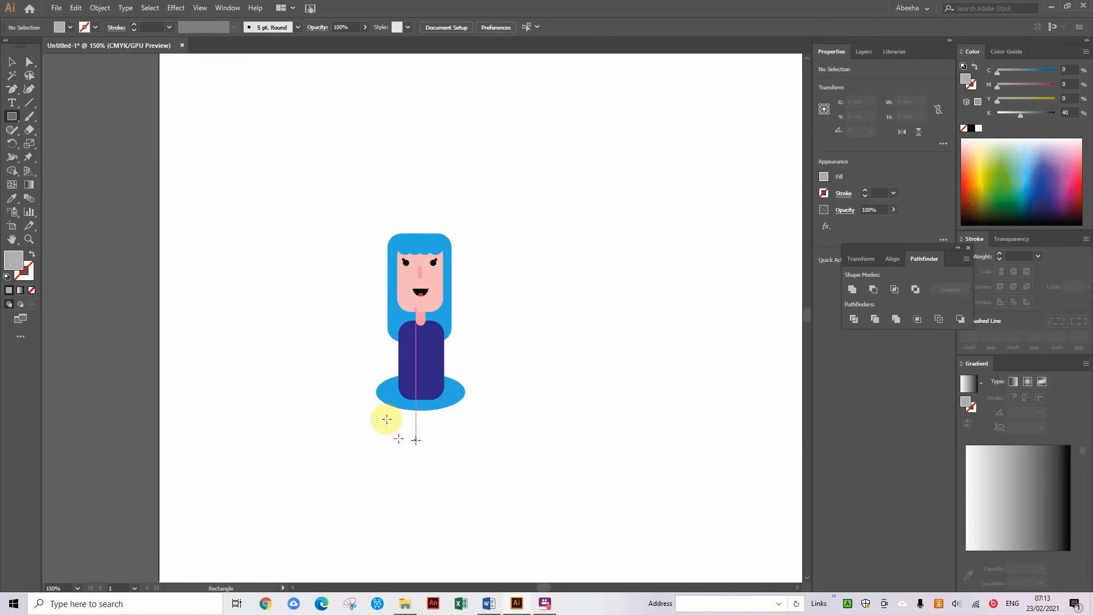
pyautogui.moveTo(435, 403); pyautogui.dragTo(447, 486)
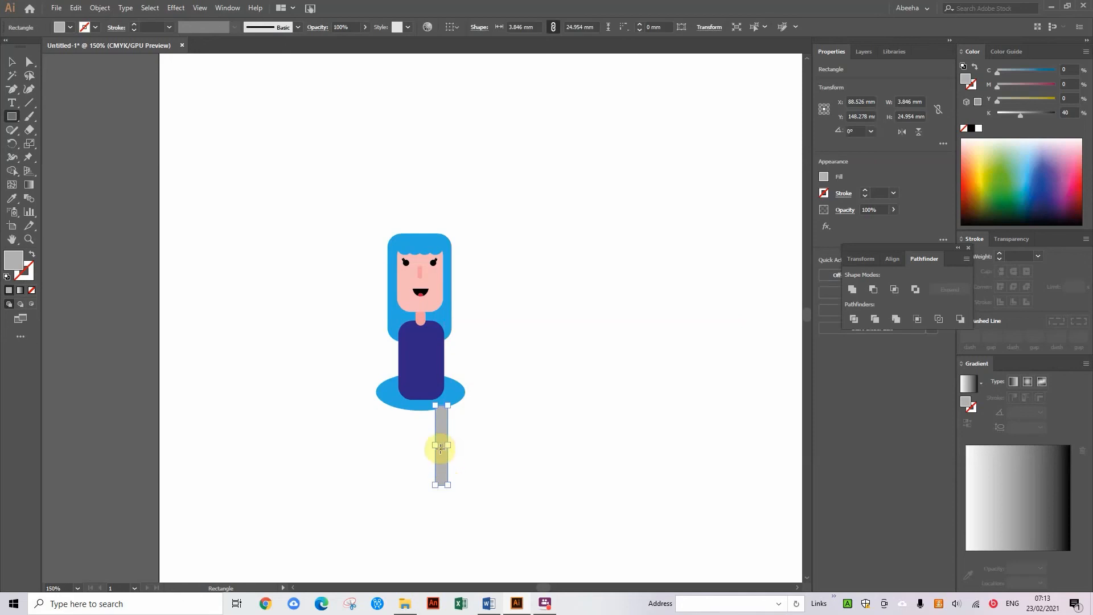
# Move the grey leg left to about X 84.3 mm and duplicate it at about X 76.86 mm as the second leg
pyautogui.moveTo(441, 445); pyautogui.dragTo(428, 447)
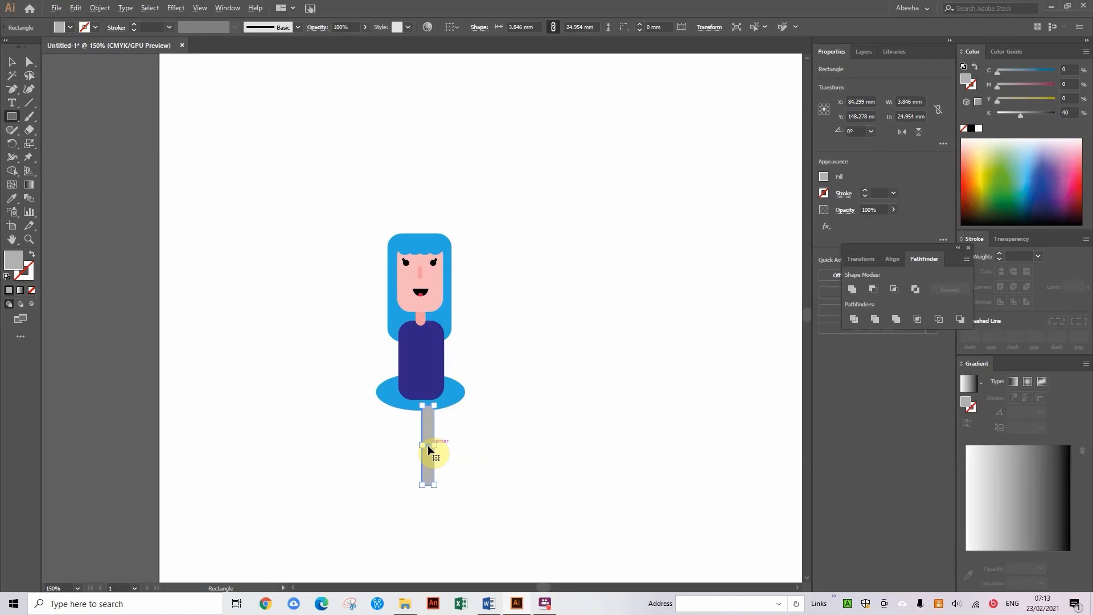
pyautogui.moveTo(428, 445); pyautogui.dragTo(404, 445)
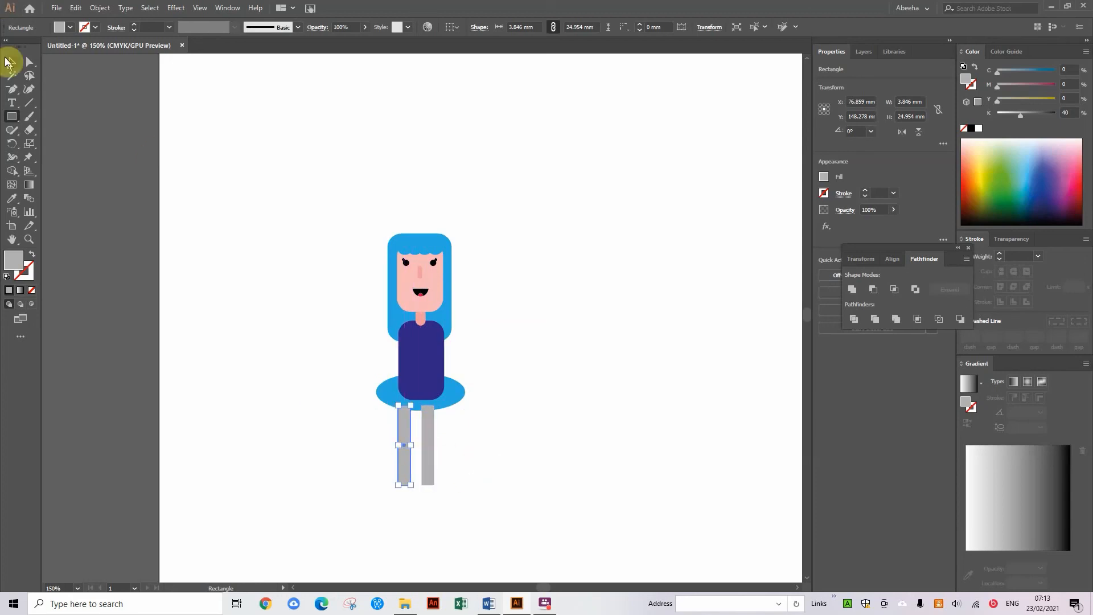
# Select both grey legs and shift them right together to about X 82.77 mm beneath the skirt
pyautogui.click(10, 61)
pyautogui.click(320, 446)
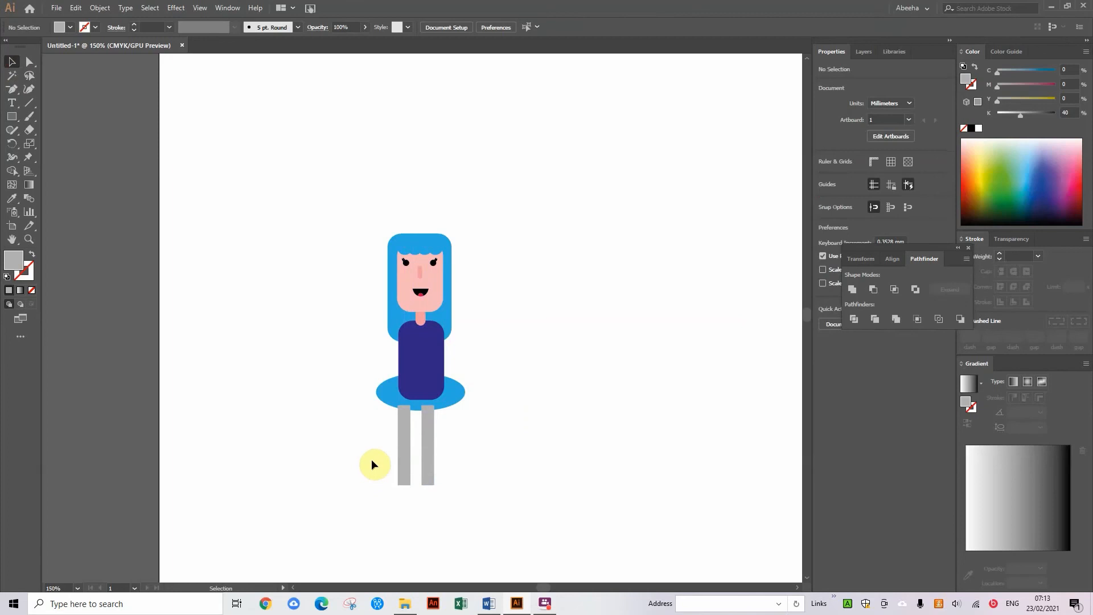
pyautogui.moveTo(450, 487); pyautogui.dragTo(433, 453)
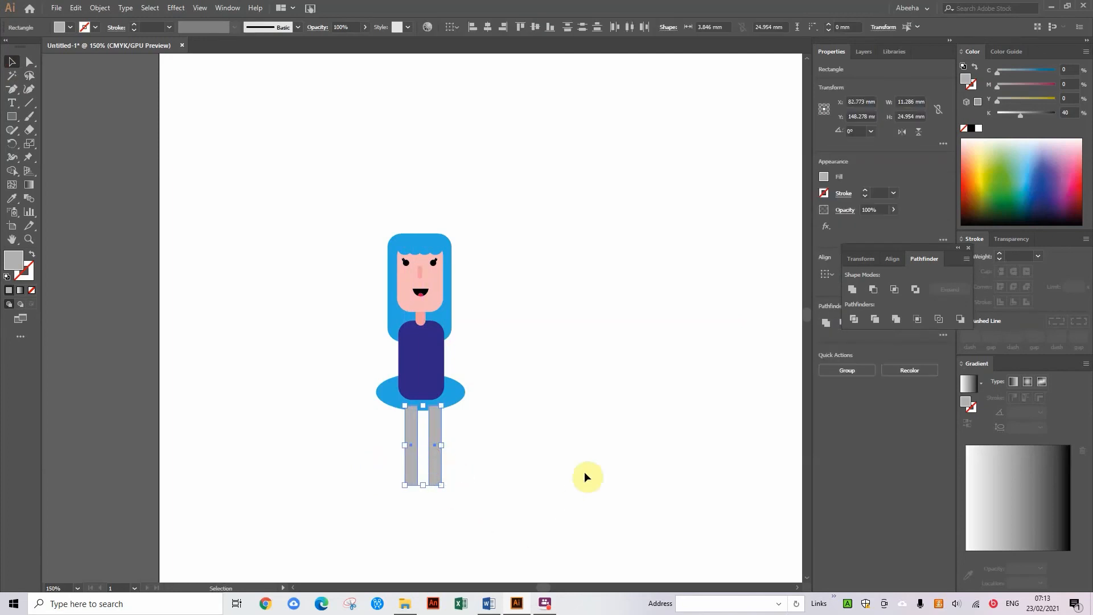
pyautogui.rightClick(420, 443)
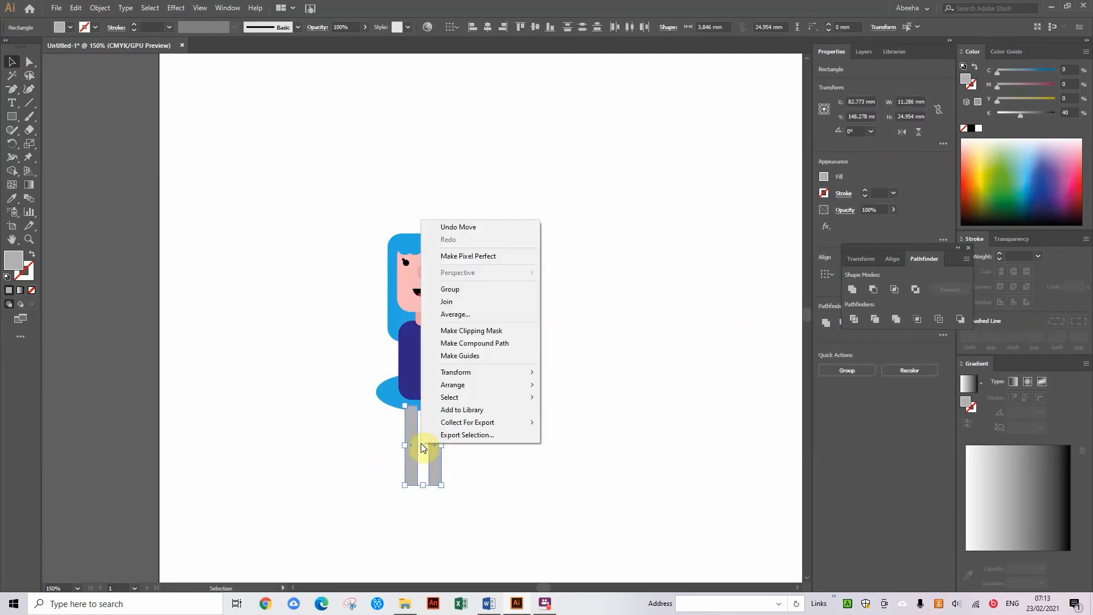
pyautogui.click(286, 466)
pyautogui.click(286, 466)
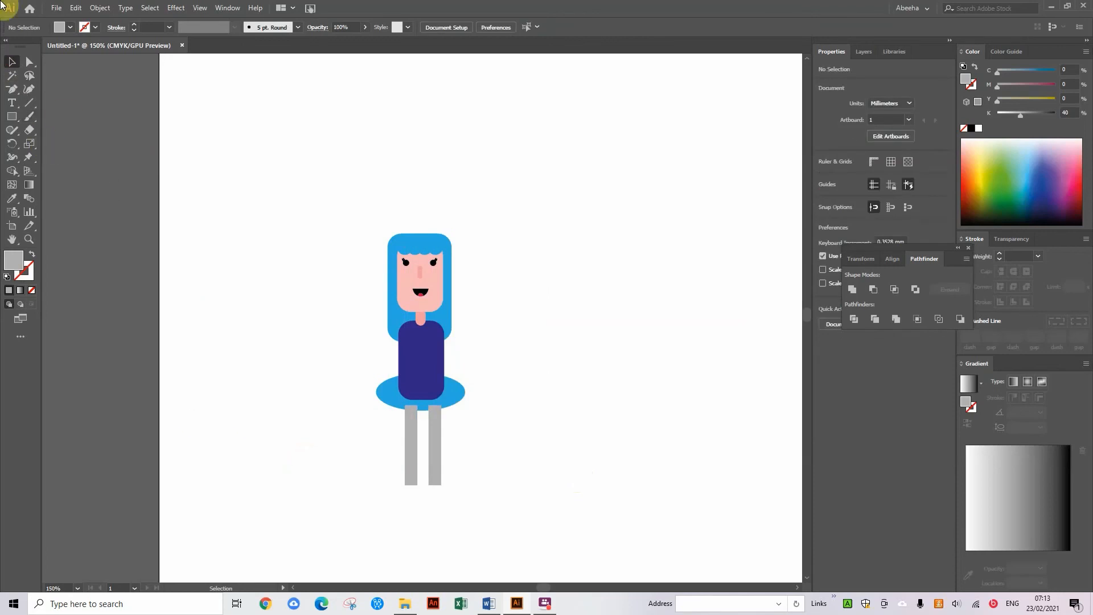
# Draw a circle about 9.16 mm in diameter in the empty area beside the grey legs
pyautogui.click(12, 116)
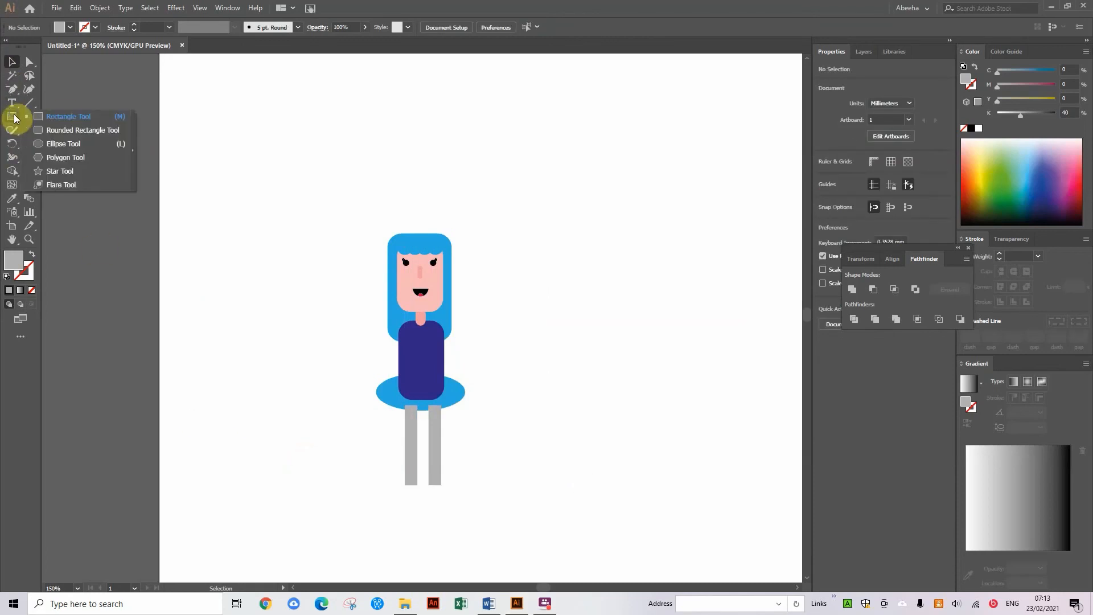
pyautogui.click(51, 146)
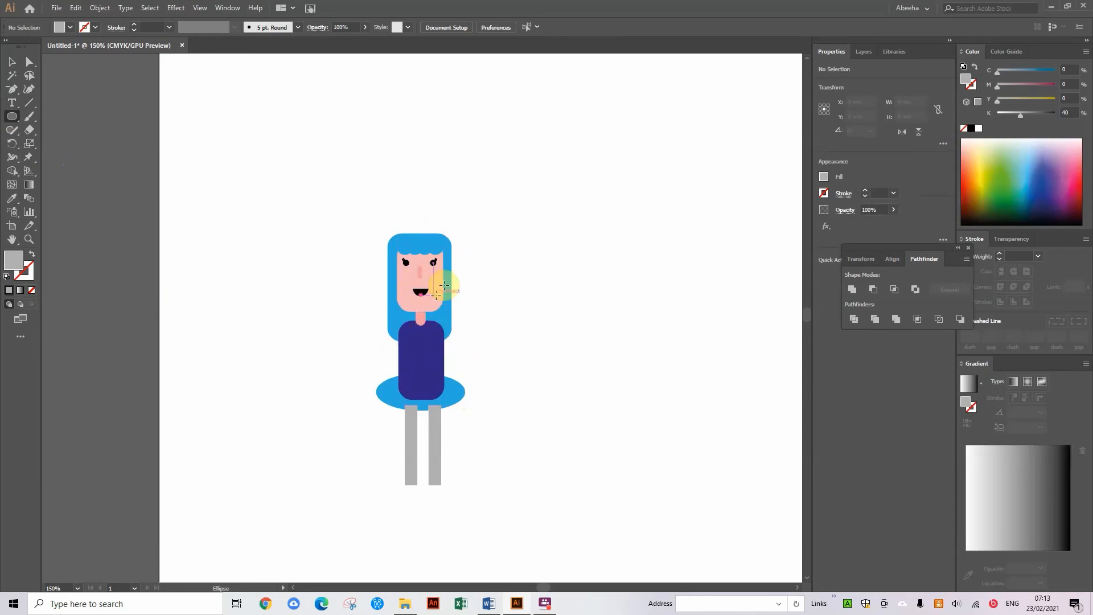
pyautogui.hotkey('ctrl', '+')
pyautogui.hotkey('ctrl', '+')
pyautogui.hotkey('ctrl', '+')
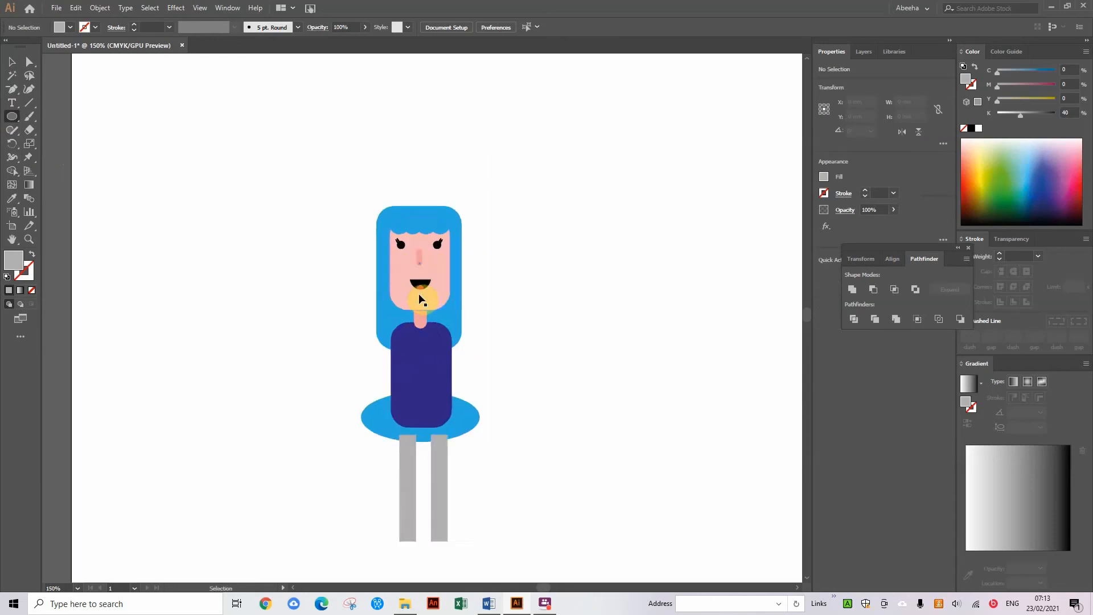
pyautogui.press('space')
pyautogui.moveTo(370, 328); pyautogui.dragTo(403, 90)
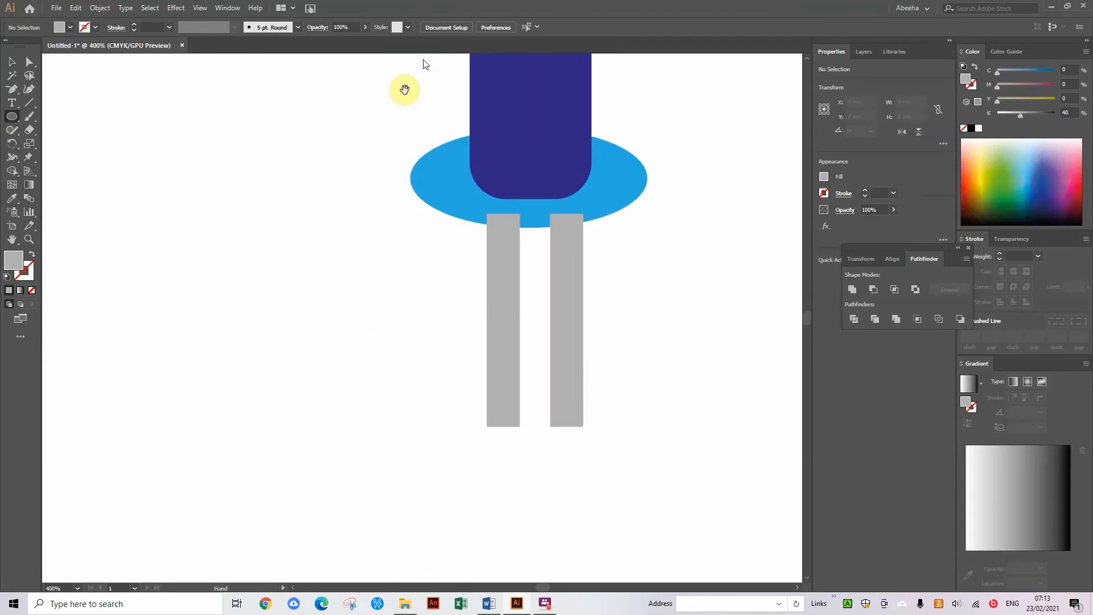
pyautogui.moveTo(288, 360); pyautogui.dragTo(365, 436)
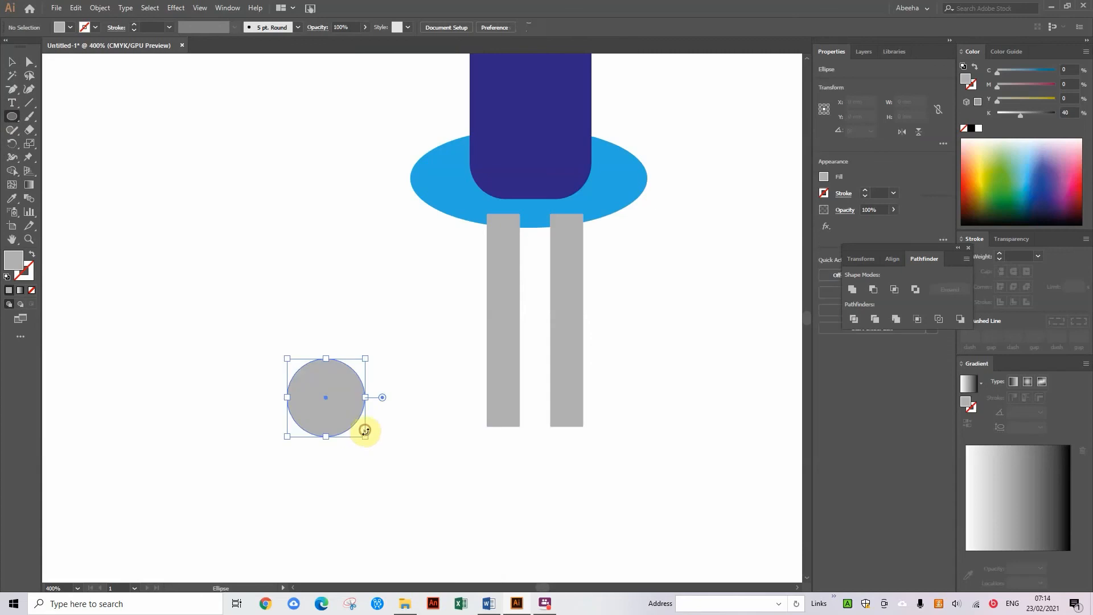
# Fill the circle beside the legs with orange (C 0, M 50, Y 100, K 0) and deselect it
pyautogui.click(824, 176)
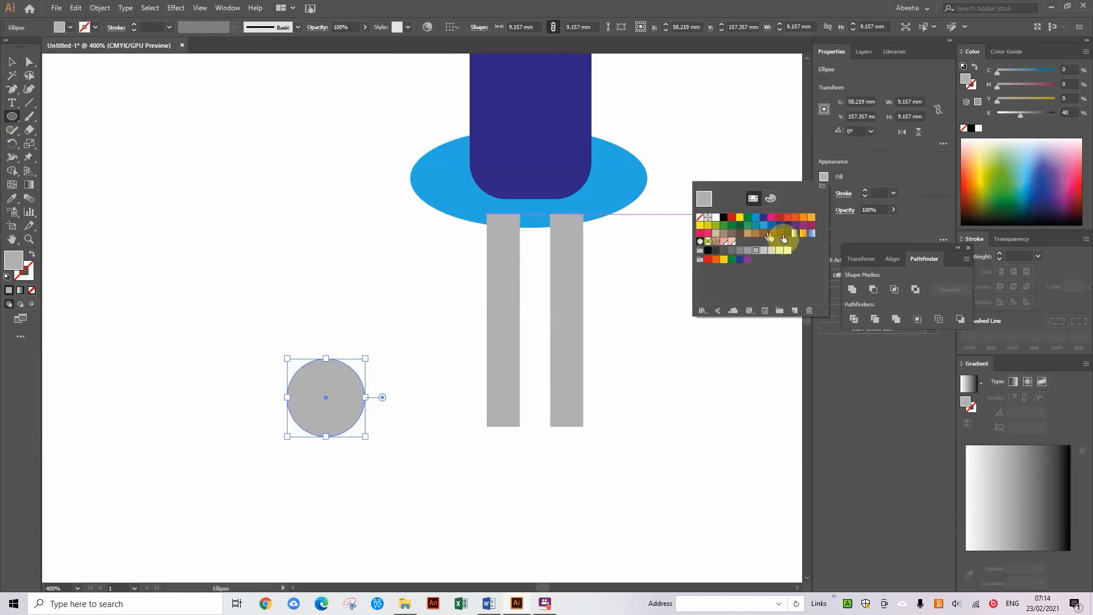
pyautogui.click(741, 218)
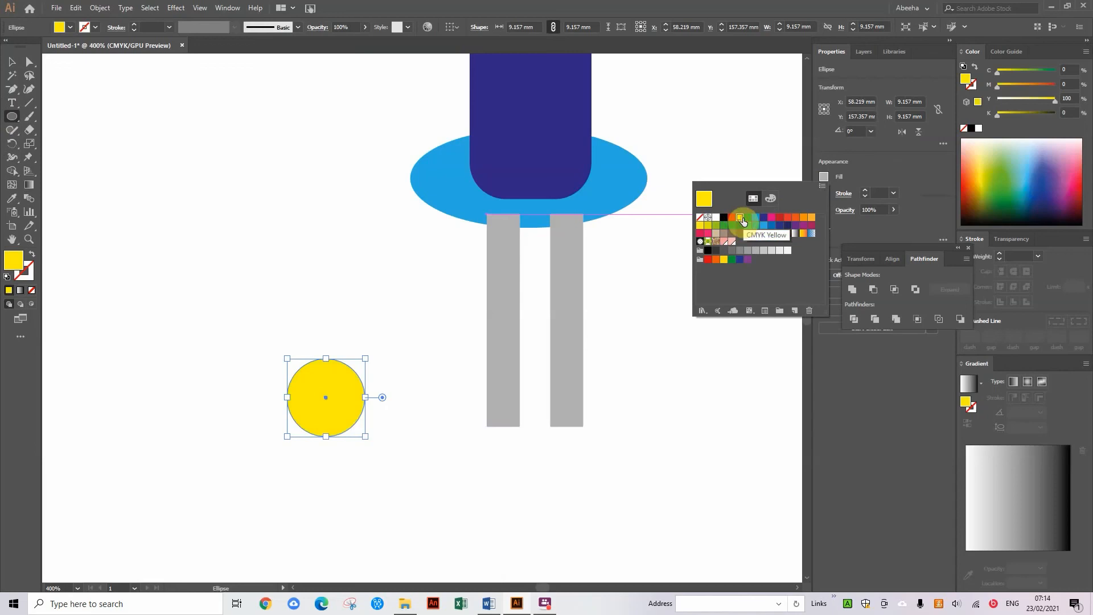
pyautogui.click(804, 219)
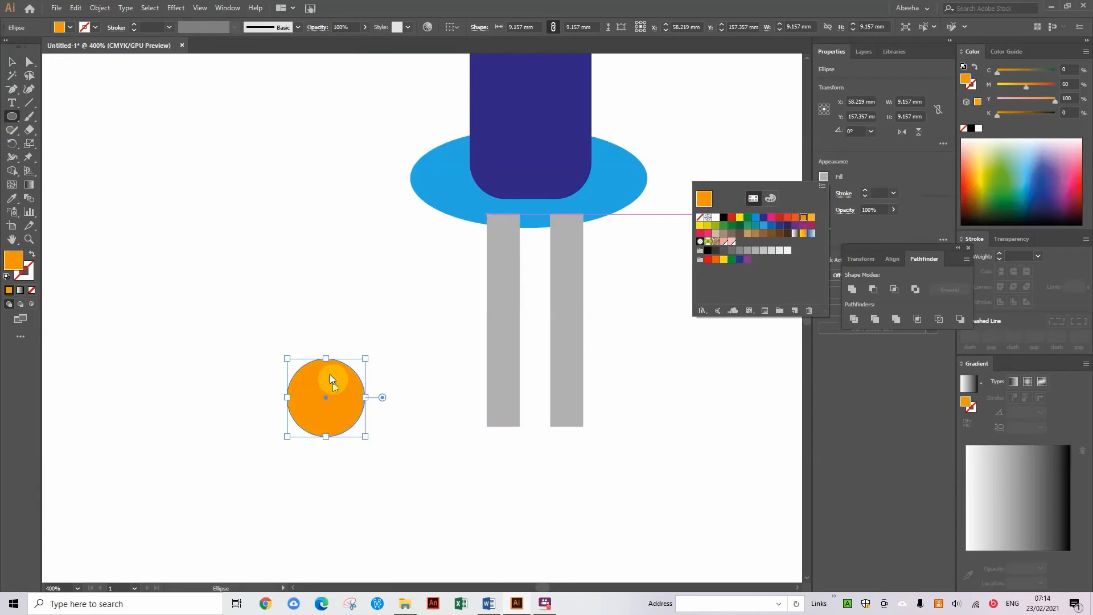
pyautogui.click(323, 397)
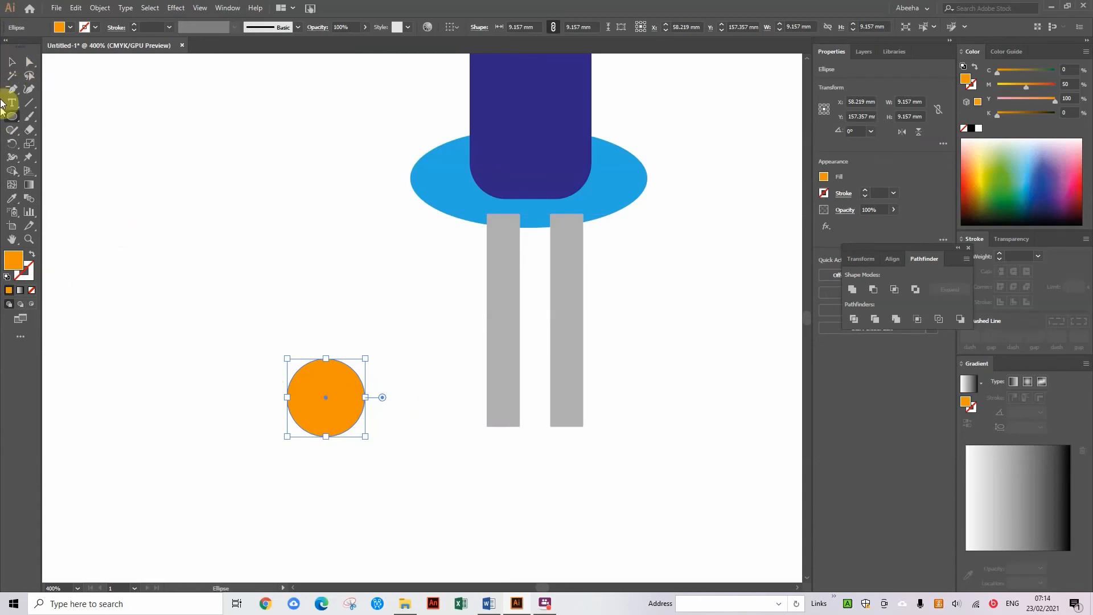
pyautogui.click(17, 66)
pyautogui.click(73, 171)
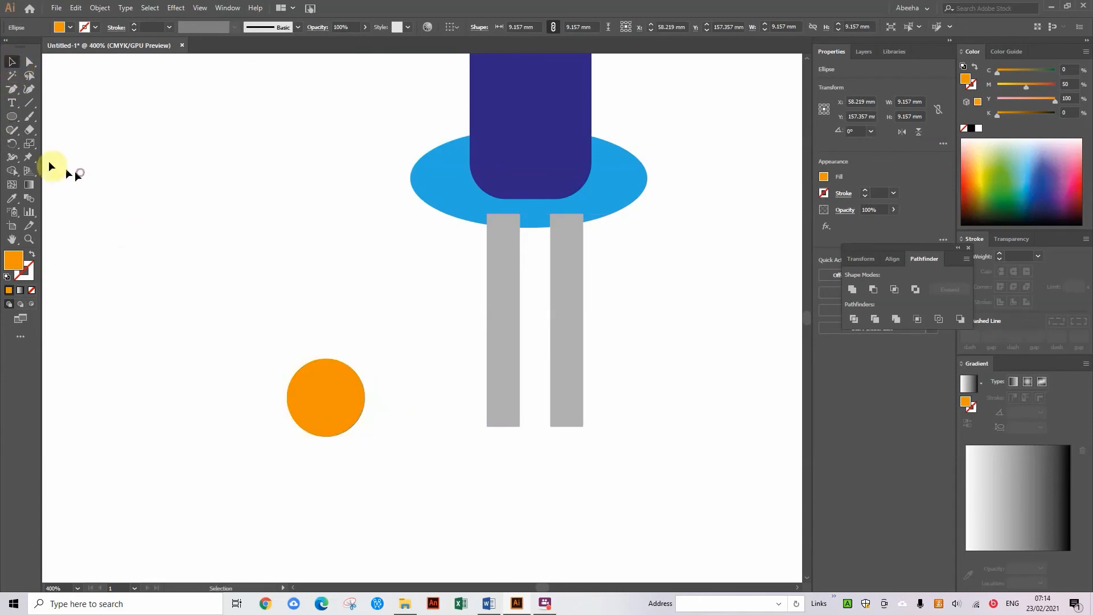
# Draw an orange rectangle about 16.3 by 8.26 mm over the upper half of the circle
pyautogui.click(11, 117)
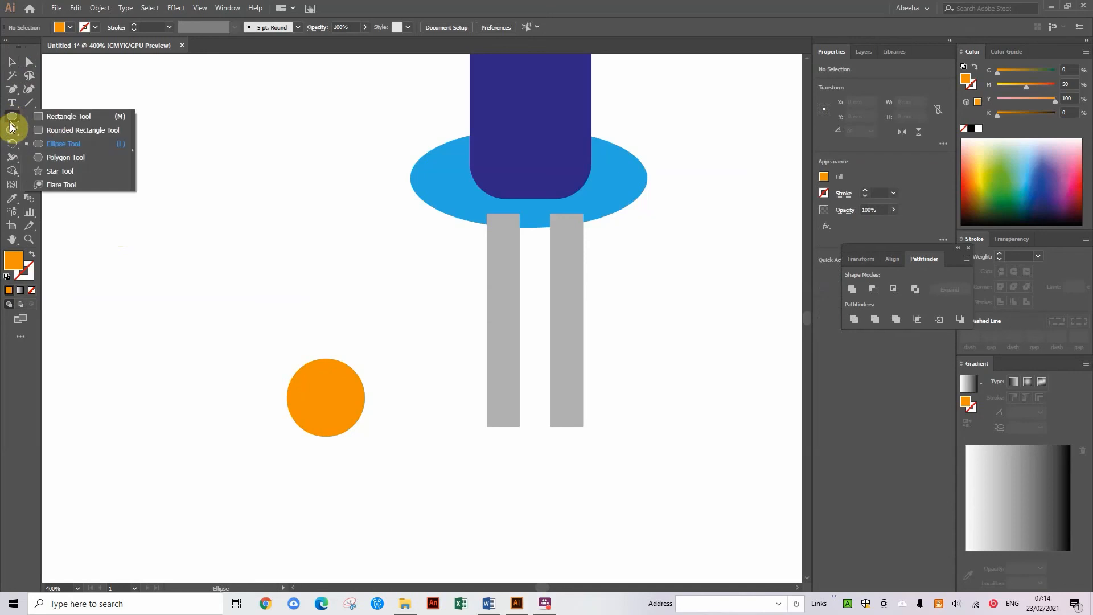
pyautogui.click(91, 117)
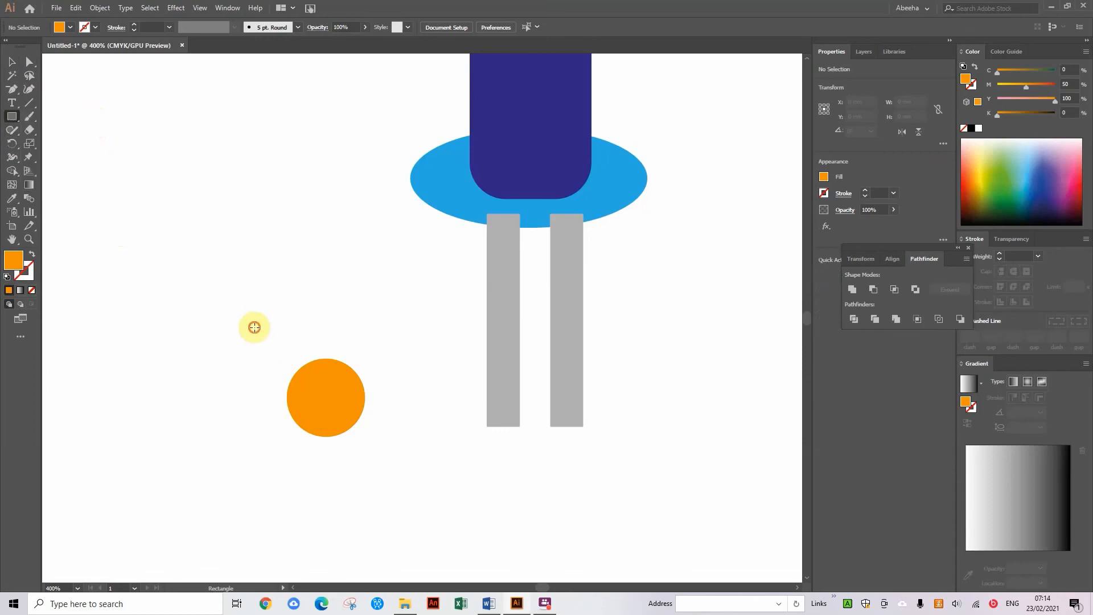
pyautogui.moveTo(255, 327); pyautogui.dragTo(393, 397)
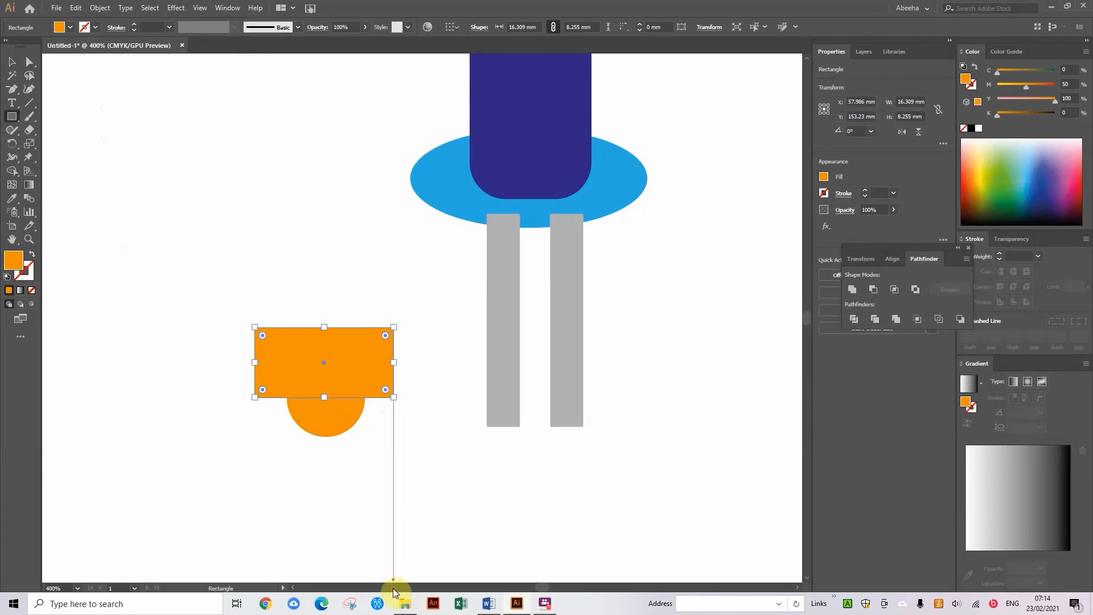
# Lower the orange rectangle to about Y 160.29 mm, leaving only the circle's upper cap uncovered
pyautogui.press('Down')
pyautogui.press('Down')
pyautogui.press('Down')
pyautogui.press('Down')
pyautogui.press('Down')
pyautogui.press('Down')
pyautogui.press('Down')
pyautogui.press('Down')
pyautogui.press('Down')
pyautogui.press('Down')
pyautogui.press('Down')
pyautogui.press('Down')
pyautogui.press('Down')
pyautogui.press('Down')
pyautogui.press('Down')
pyautogui.press('Down')
pyautogui.press('Down')
pyautogui.press('Down')
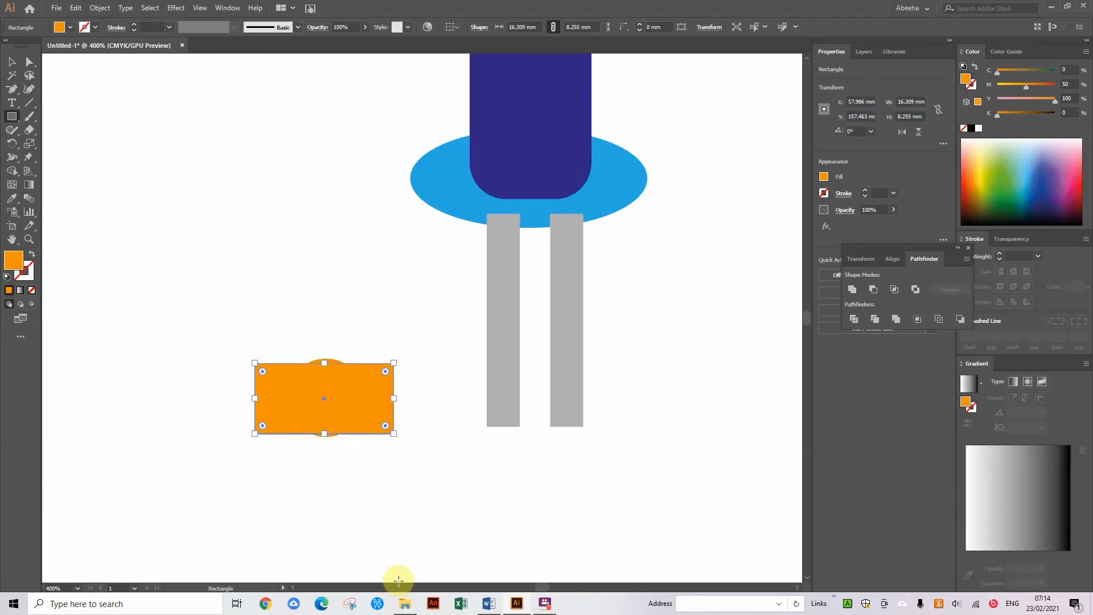
pyautogui.press('Down')
pyautogui.press('Down')
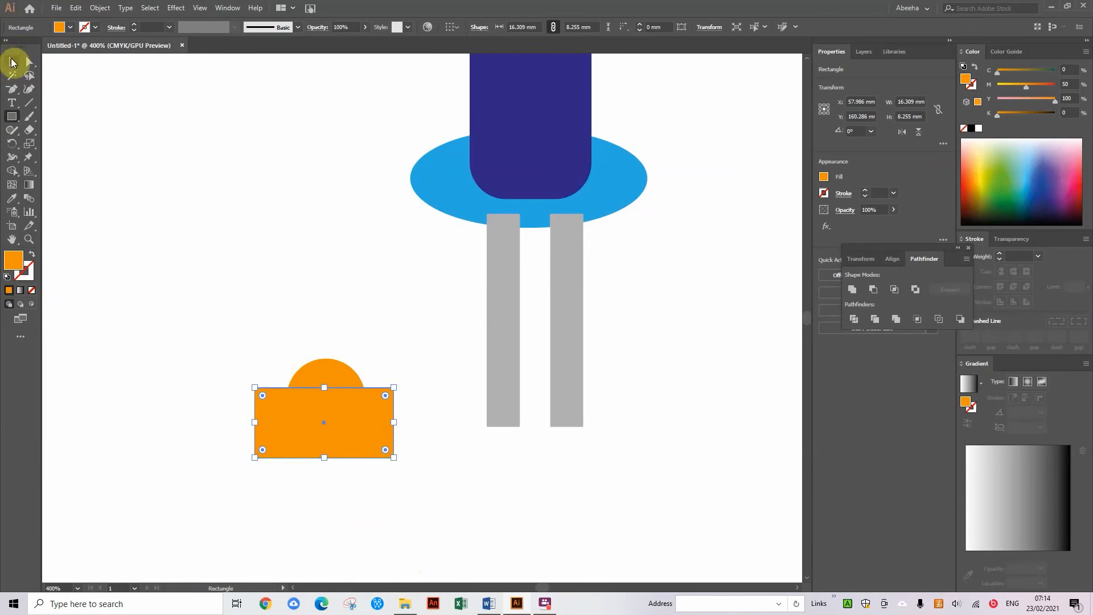
# Subtract the rectangle from the circle and place the remaining orange cap as a shoe at the foot of each grey leg
pyautogui.click(11, 61)
pyautogui.moveTo(203, 251); pyautogui.dragTo(307, 472)
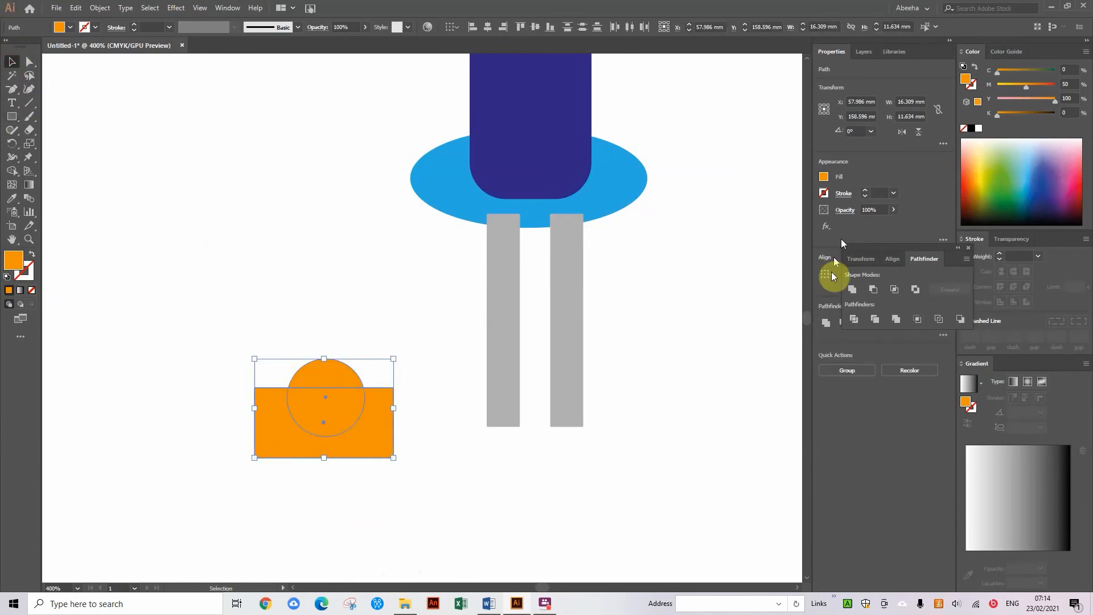
pyautogui.click(874, 290)
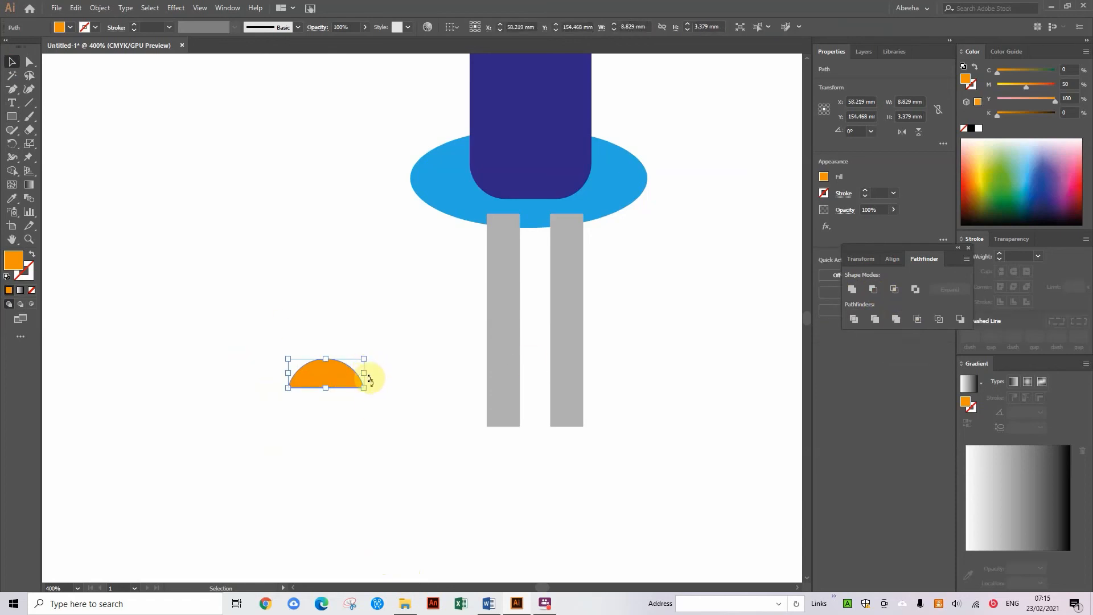
pyautogui.moveTo(365, 373); pyautogui.dragTo(582, 422)
pyautogui.click(643, 514)
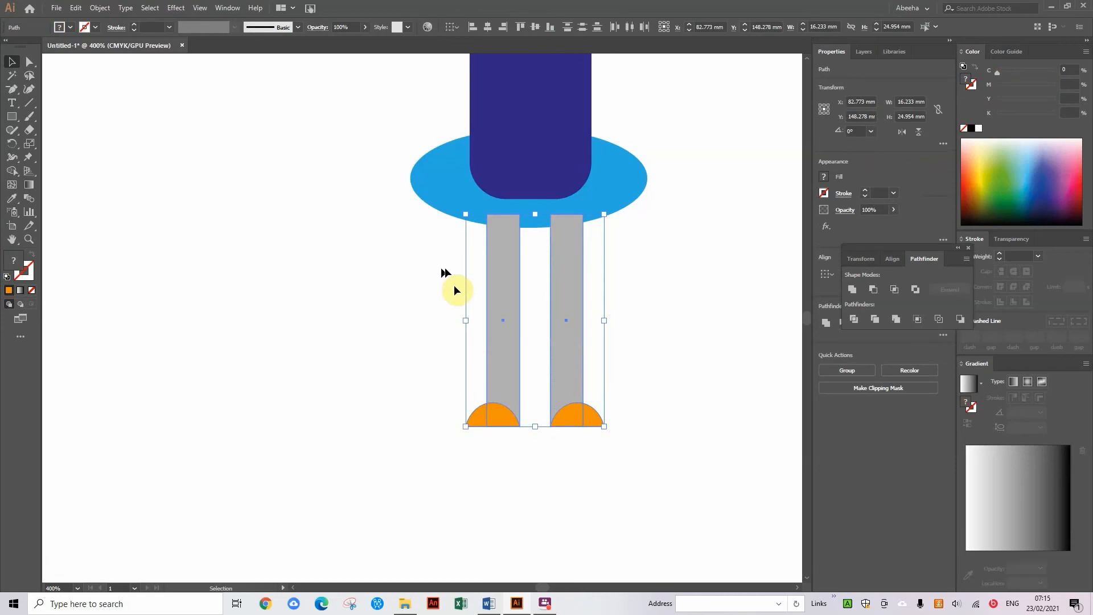
# Send both grey legs and the orange shoes to the back, behind the skirt
pyautogui.rightClick(501, 306)
pyautogui.moveTo(614, 475)
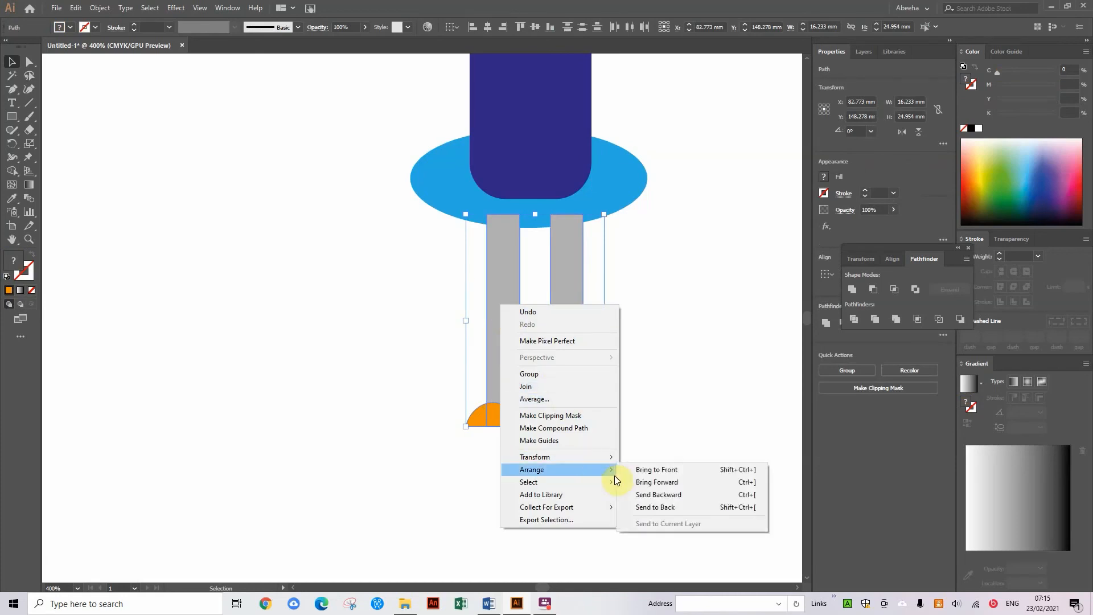
pyautogui.click(654, 507)
pyautogui.click(402, 357)
pyautogui.hotkey('ctrl', '-')
pyautogui.hotkey('ctrl', '-')
pyautogui.hotkey('ctrl', '-')
pyautogui.hotkey('ctrl', '-')
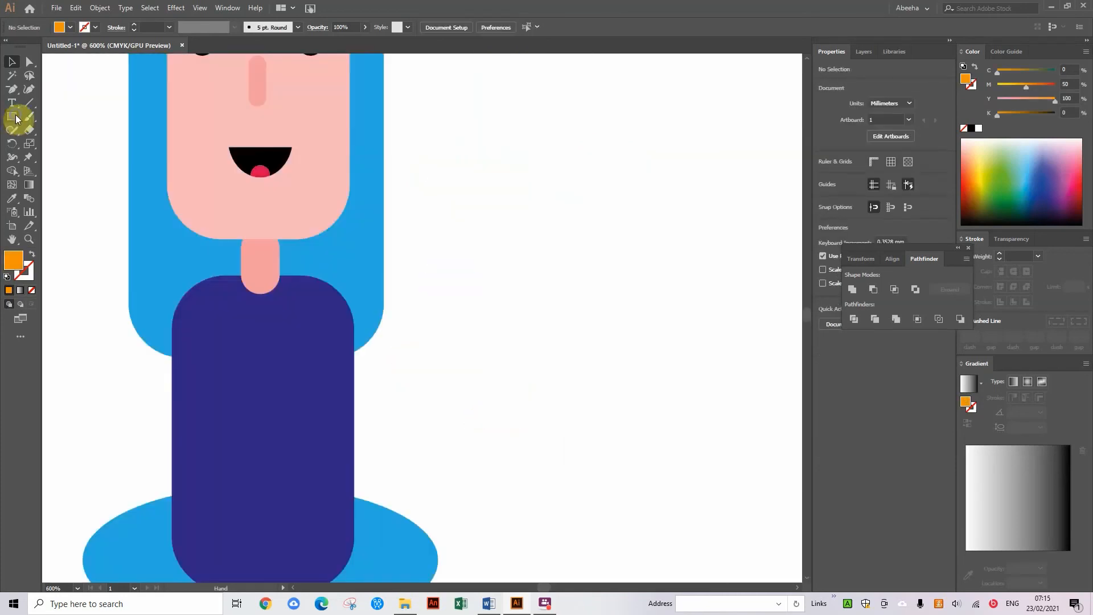
# Draw a vertical rounded rectangle arm about 5.6 by 31.8 mm beside the character, filled with light blue (C 70, M 15, Y 0, K 0)
pyautogui.click(15, 115)
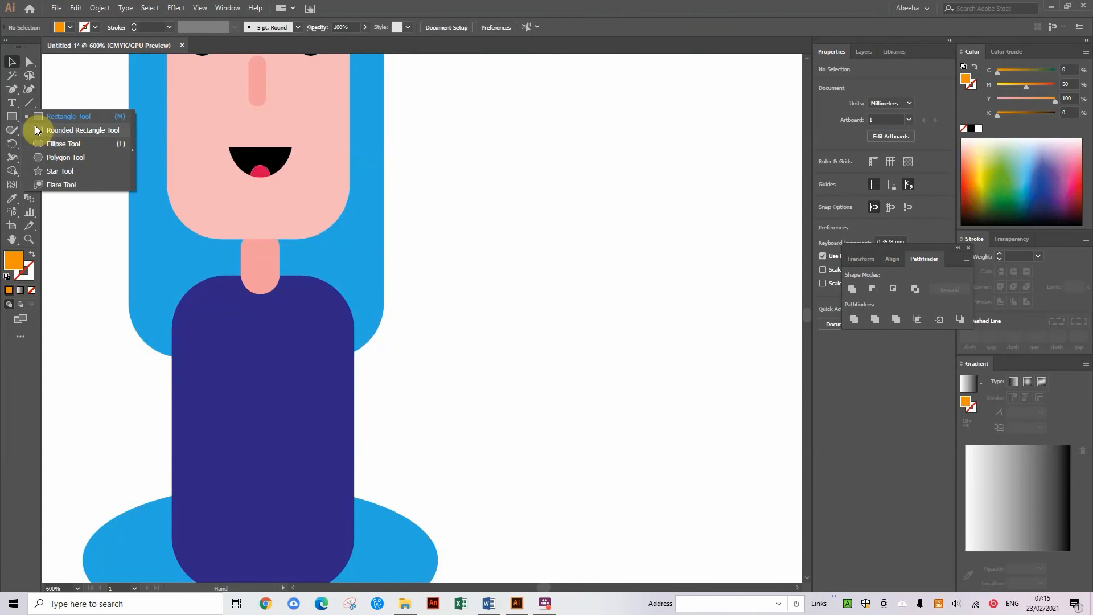
pyautogui.click(35, 128)
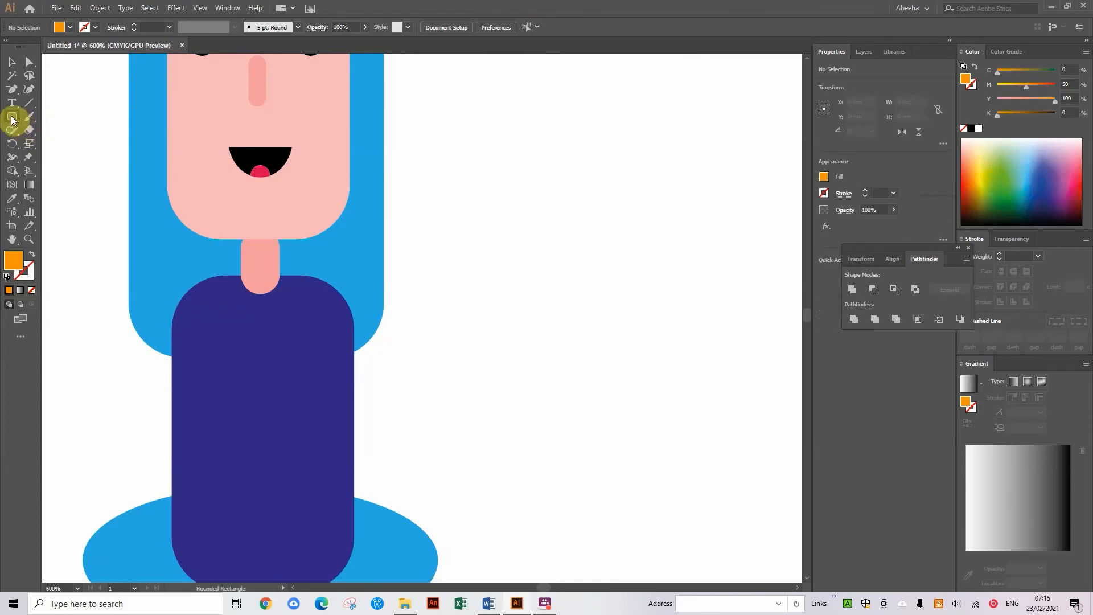
pyautogui.press('space')
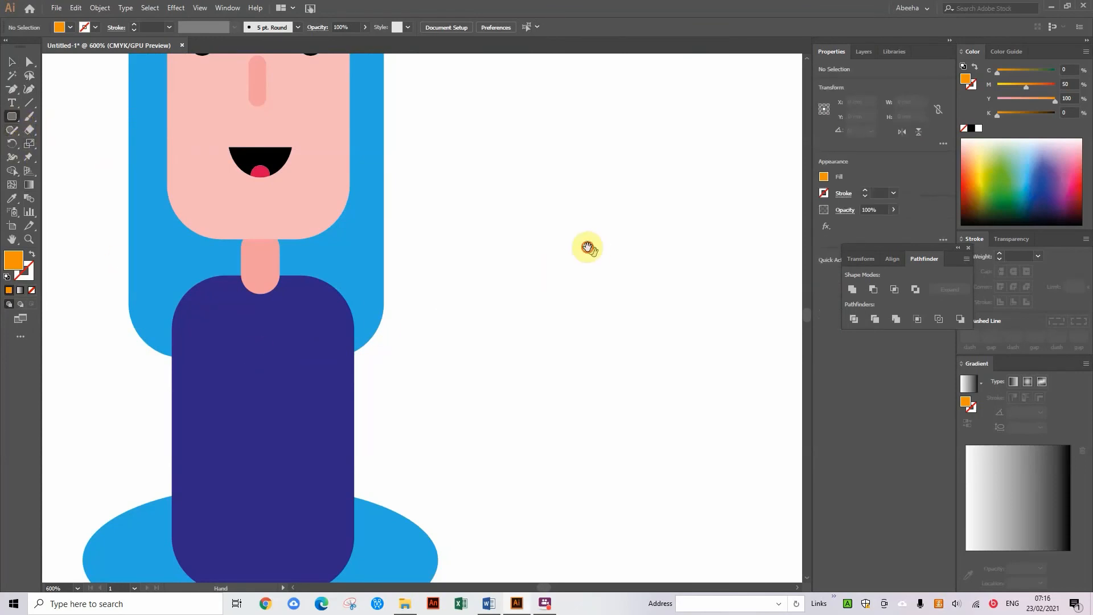
pyautogui.moveTo(587, 247); pyautogui.dragTo(315, 265)
pyautogui.click(824, 177)
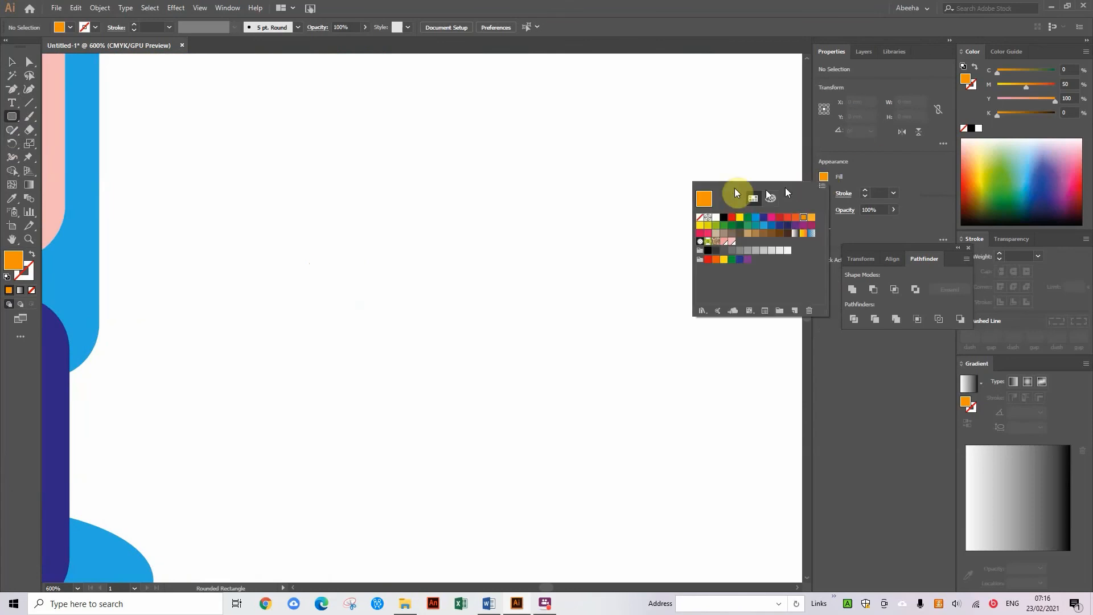
pyautogui.click(763, 228)
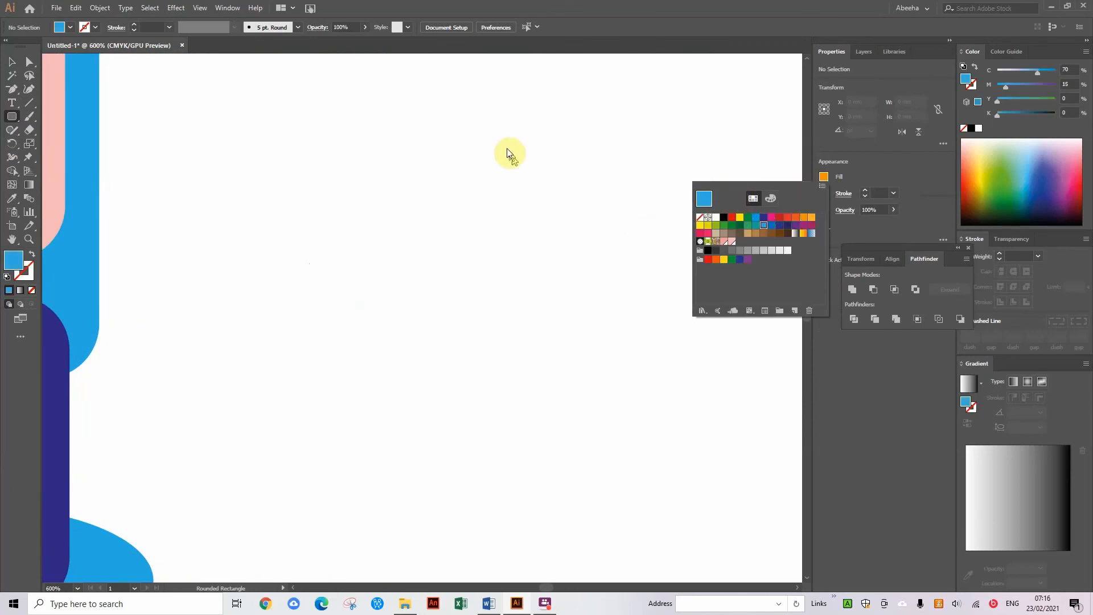
pyautogui.click(504, 146)
pyautogui.moveTo(501, 137); pyautogui.dragTo(572, 536)
pyautogui.moveTo(572, 537); pyautogui.dragTo(574, 544)
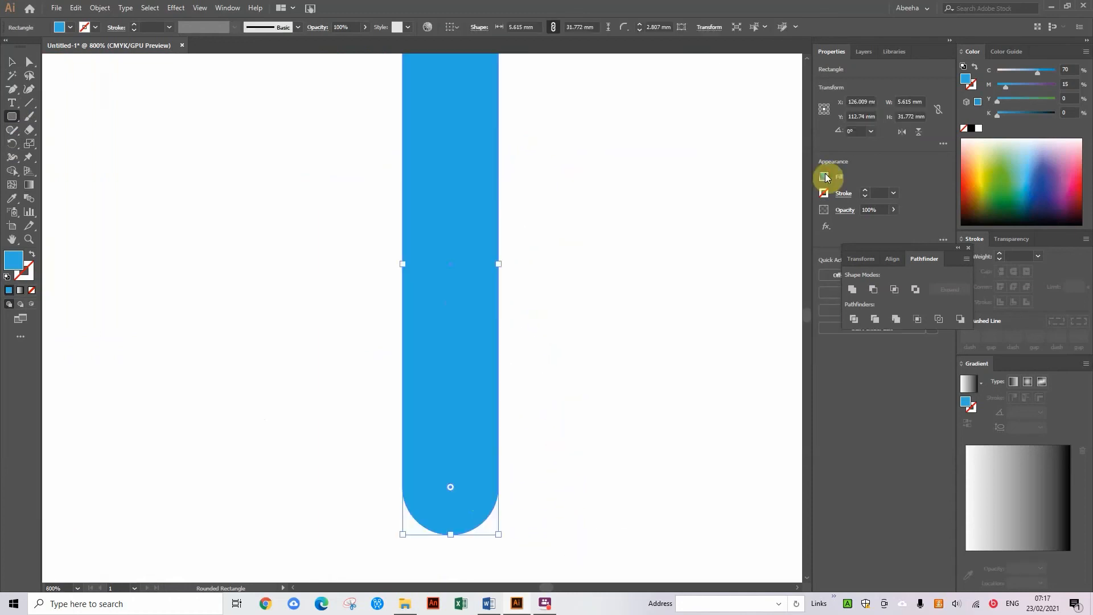
pyautogui.click(823, 178)
pyautogui.click(72, 98)
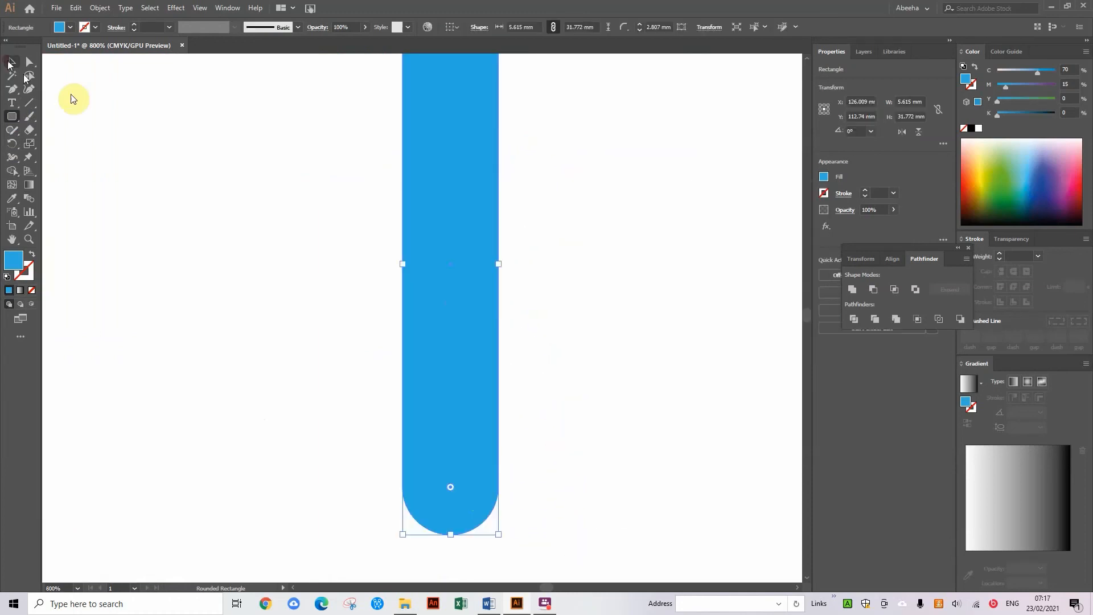
pyautogui.click(12, 62)
pyautogui.click(74, 102)
# Draw a thin rounded wrist about 0.66 by 3.68 mm at the blue arm's lower end, filled with the darker pink swatch
pyautogui.click(12, 117)
pyautogui.click(823, 177)
pyautogui.click(720, 237)
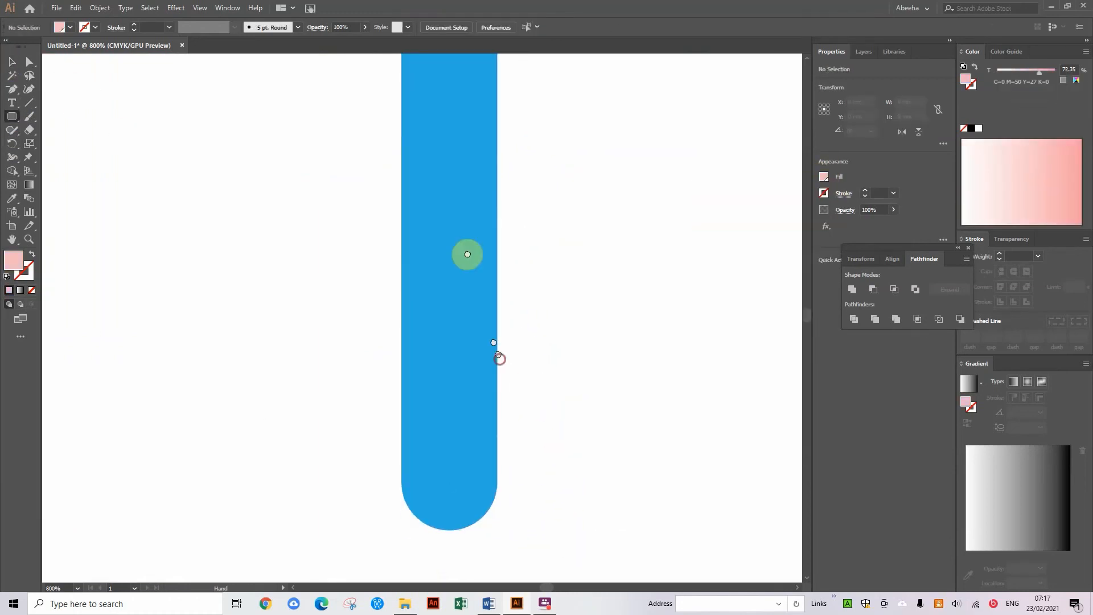
pyautogui.moveTo(495, 356); pyautogui.dragTo(500, 93)
pyautogui.click(823, 176)
pyautogui.click(719, 245)
pyautogui.moveTo(453, 236); pyautogui.dragTo(383, 306)
pyautogui.press('Left')
# Send the darker pink wrist to the back, behind the blue arm
pyautogui.press('v')
pyautogui.rightClick(548, 525)
pyautogui.click(551, 526)
pyautogui.rightClick(384, 306)
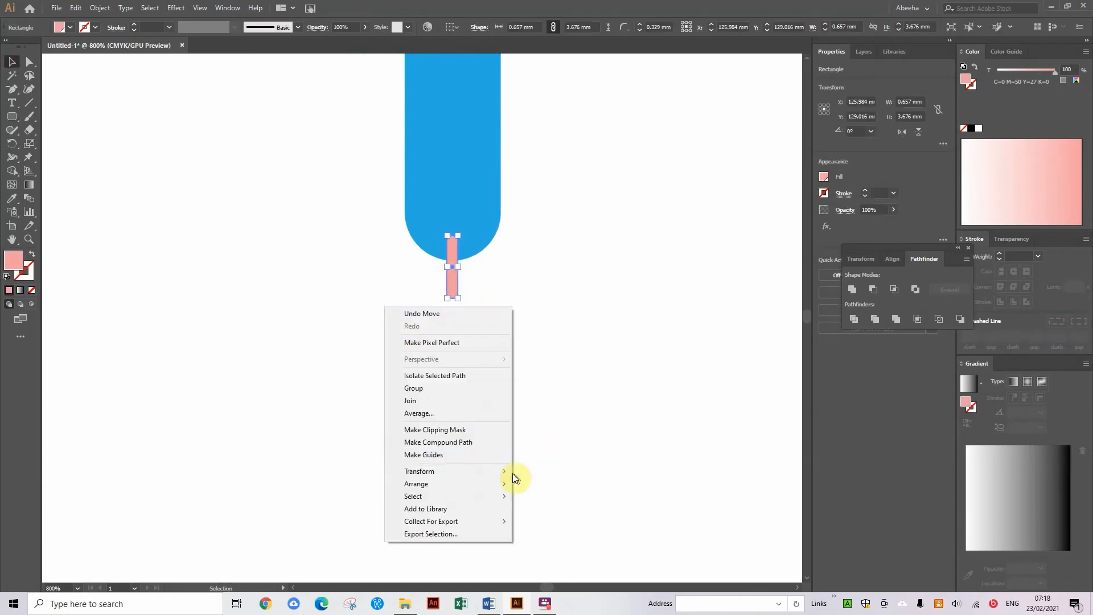
pyautogui.moveTo(507, 483)
pyautogui.click(550, 521)
pyautogui.click(495, 370)
# Draw a rounded rectangle hand about 1.97 by 3.34 mm over the wrist's lower end, filled with the lighter pink swatch
pyautogui.click(12, 116)
pyautogui.click(825, 177)
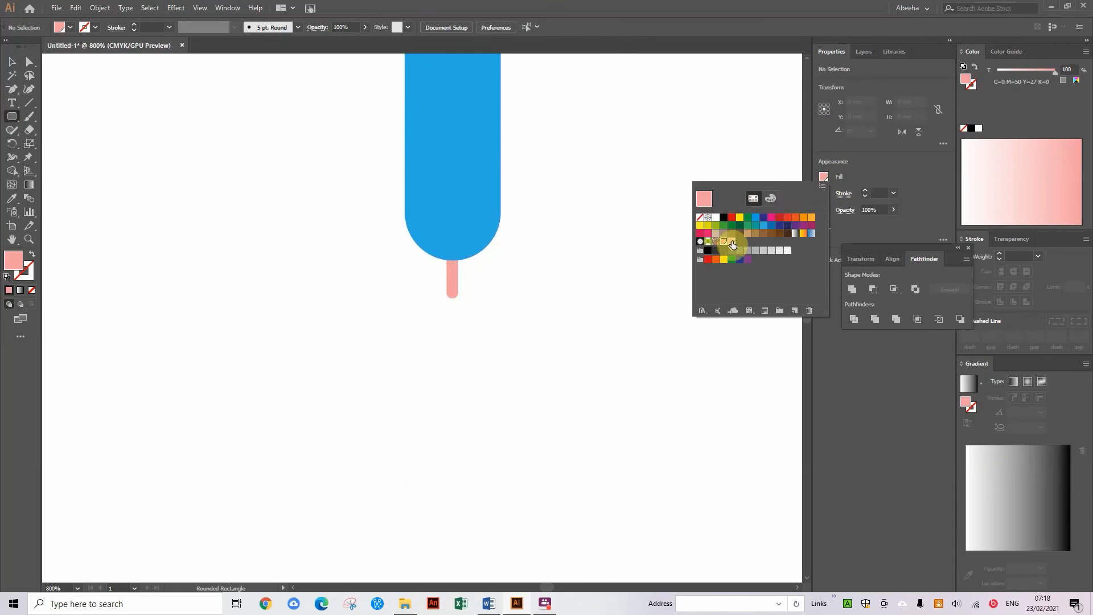
pyautogui.click(730, 243)
pyautogui.click(1052, 563)
pyautogui.moveTo(436, 280); pyautogui.dragTo(469, 336)
pyautogui.click(418, 324)
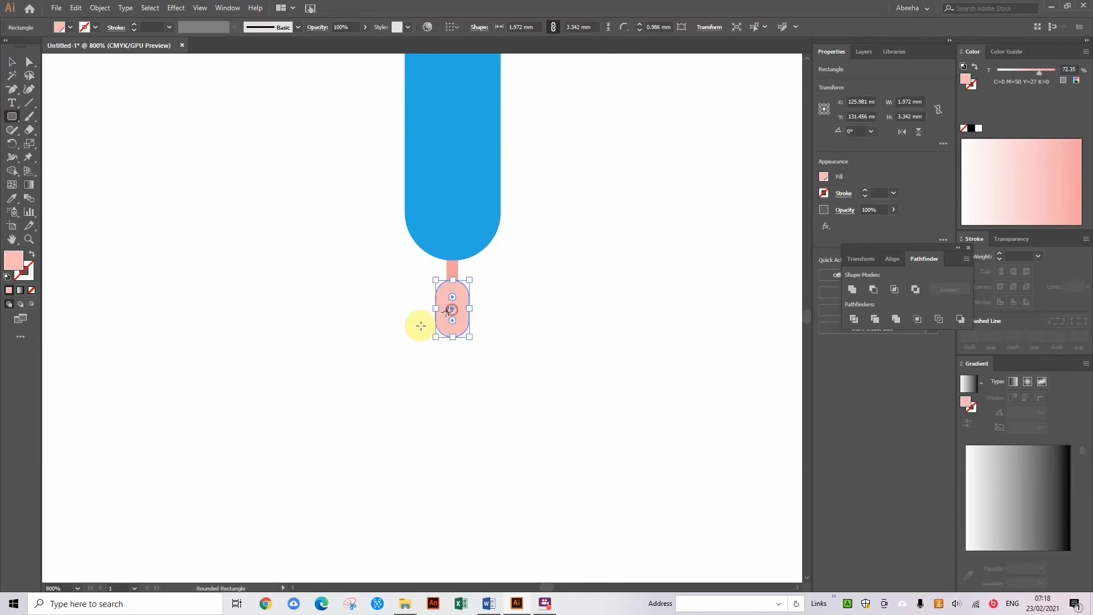
# Draw a thin rounded thumb about 0.27 by 1.3 mm along the hand's inner edge, filled with the darker pink swatch
pyautogui.click(582, 328)
pyautogui.press('v')
pyautogui.click(99, 113)
pyautogui.click(12, 115)
pyautogui.click(824, 176)
pyautogui.click(722, 246)
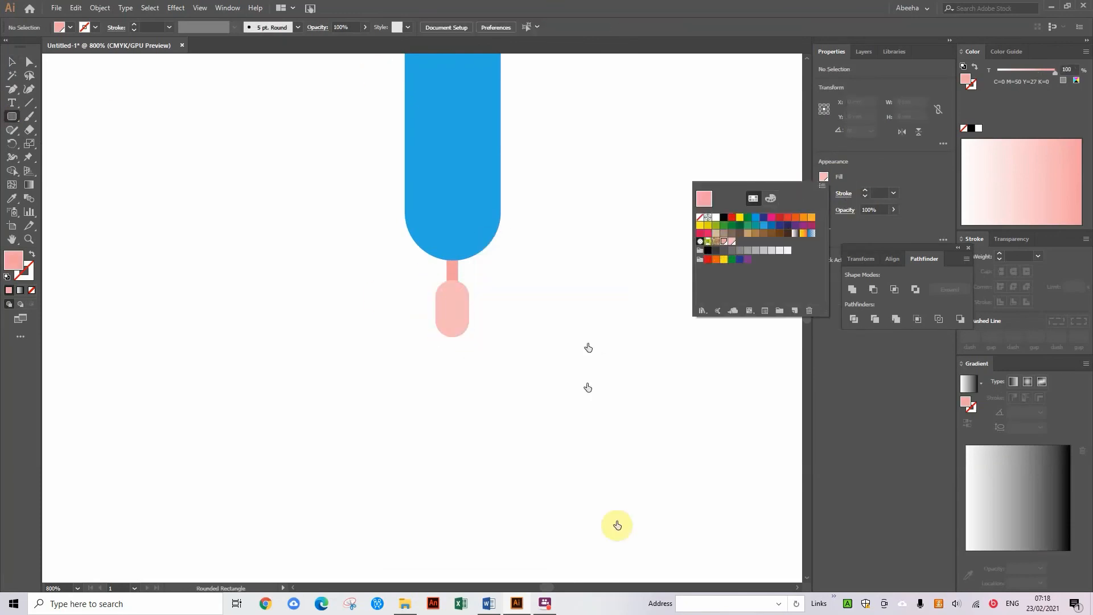
pyautogui.click(617, 524)
pyautogui.moveTo(462, 295); pyautogui.dragTo(464, 313)
pyautogui.press('v')
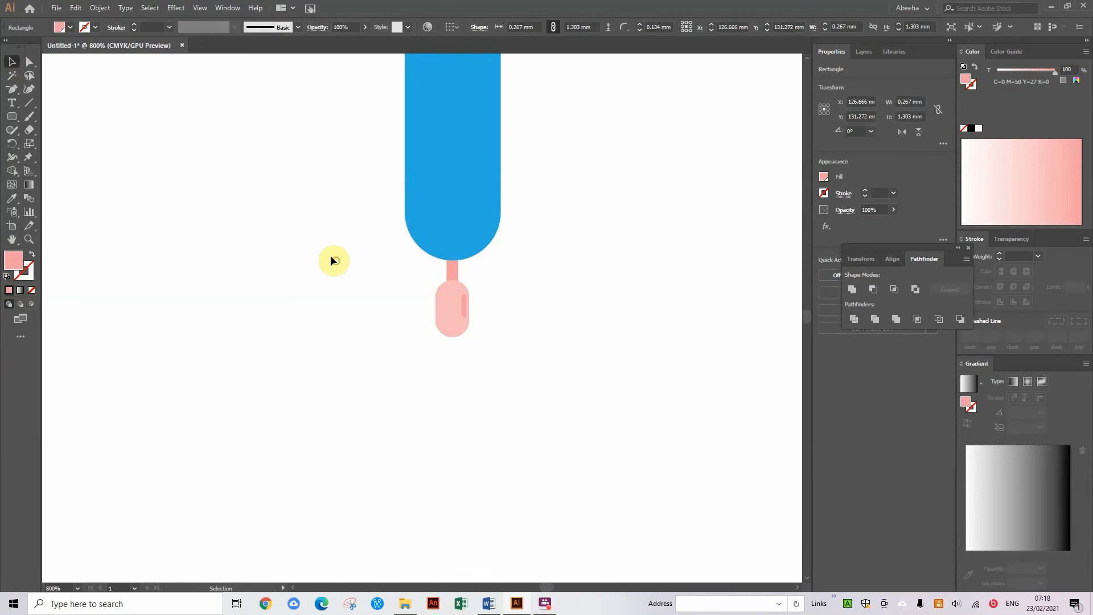
# Replace the wide blue arm with a narrower rounded rectangle about 1.87 by 20.45 mm above the hand, filled with light blue (C 70, M 15)
pyautogui.hotkey('ctrl', '1')
pyautogui.moveTo(475, 213); pyautogui.dragTo(427, 252)
pyautogui.hotkey('ctrl', '+')
pyautogui.hotkey('ctrl', '+')
pyautogui.hotkey('ctrl', '+')
pyautogui.hotkey('ctrl', '+')
pyautogui.hotkey('ctrl', '+')
pyautogui.press('Delete')
pyautogui.click(12, 116)
pyautogui.moveTo(408, 119); pyautogui.dragTo(437, 385)
pyautogui.hotkey('ctrl', '-')
pyautogui.hotkey('ctrl', '-')
pyautogui.hotkey('ctrl', '-')
pyautogui.hotkey('ctrl', '-')
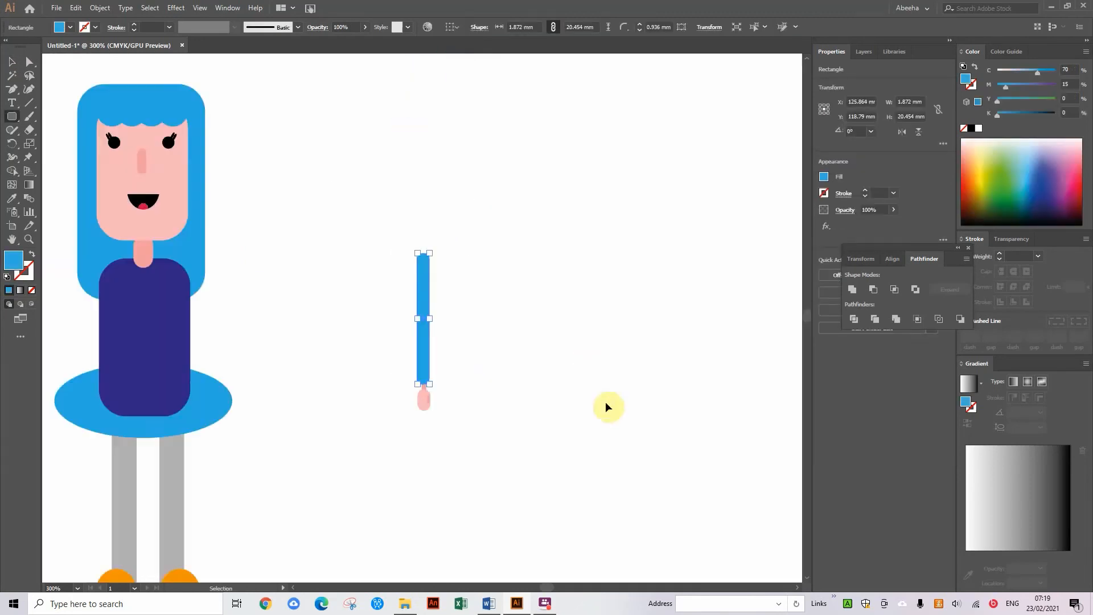
# Select the whole arm with its hand, rotate it about 22°, and move it onto the character's shoulder
pyautogui.click(11, 61)
pyautogui.moveTo(539, 253); pyautogui.dragTo(361, 344)
pyautogui.moveTo(372, 271); pyautogui.dragTo(348, 267)
pyautogui.moveTo(355, 310); pyautogui.dragTo(309, 329)
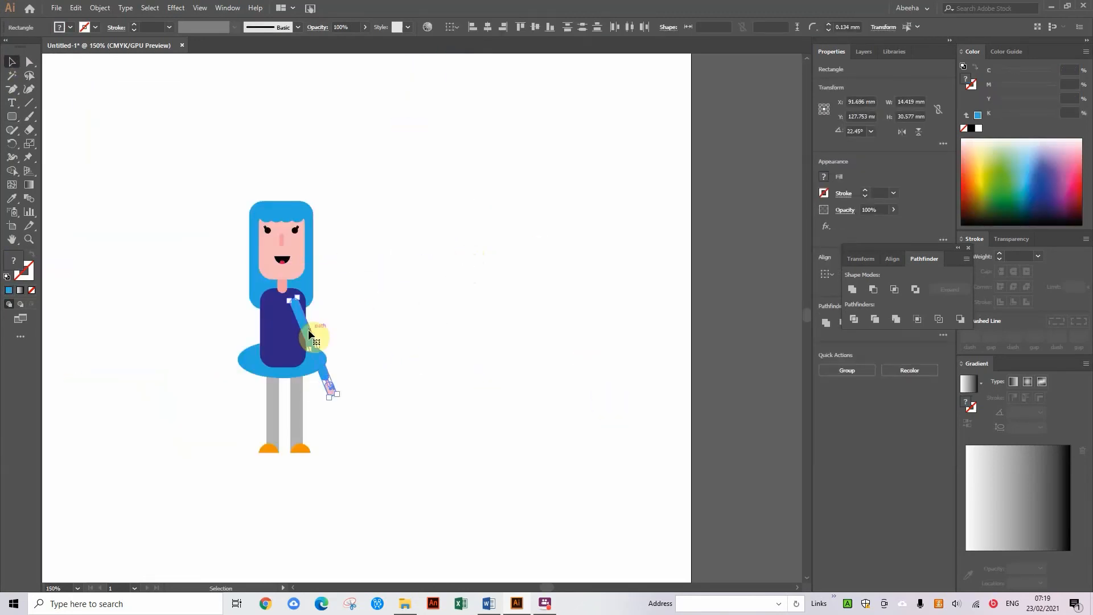
pyautogui.moveTo(345, 397); pyautogui.dragTo(361, 379)
pyautogui.hotkey('ctrl', 'z')
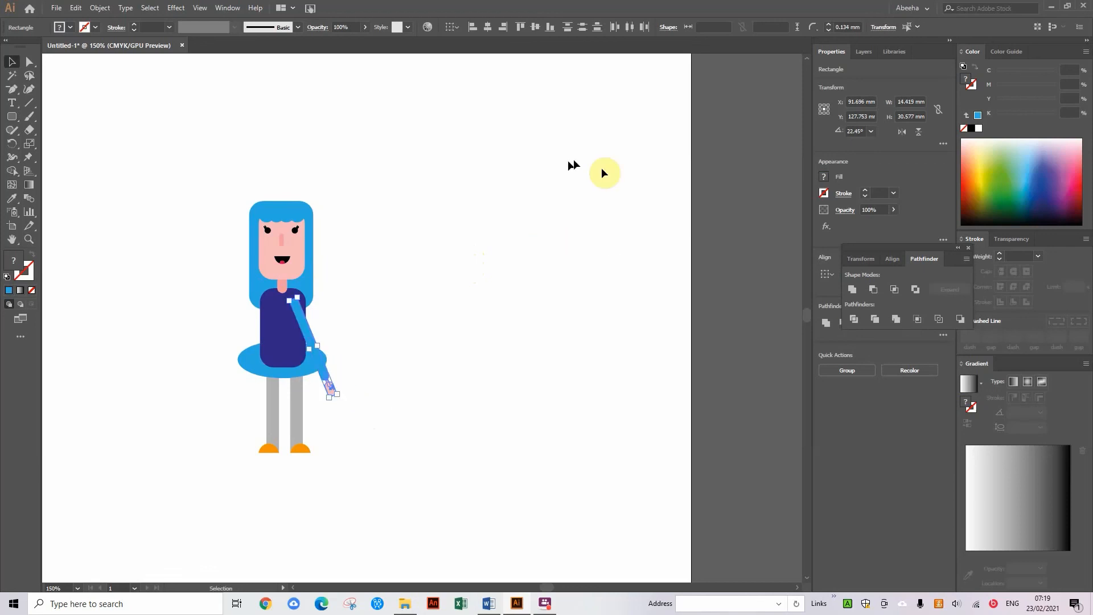
# Send the rotated arm with its hand to the back, behind the body
pyautogui.rightClick(430, 351)
pyautogui.moveTo(484, 514)
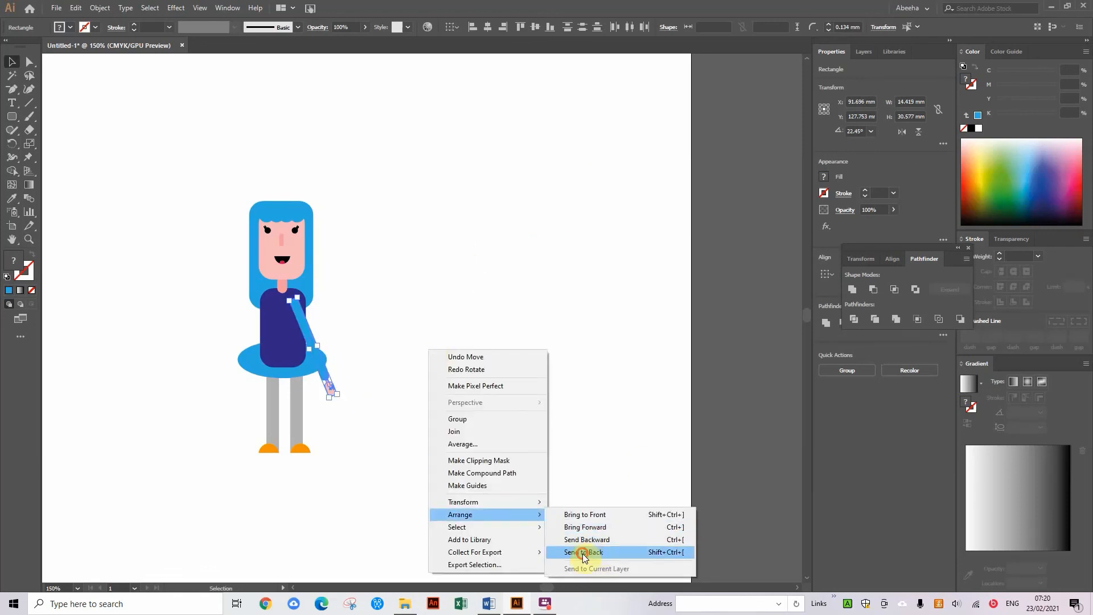
pyautogui.click(584, 553)
pyautogui.rightClick(538, 501)
pyautogui.click(376, 321)
# Make a reflected copy of the arm with its hand and move it to the character's opposite shoulder
pyautogui.click(327, 376)
pyautogui.moveTo(391, 359); pyautogui.dragTo(322, 369)
pyautogui.click(380, 364)
pyautogui.moveTo(381, 364); pyautogui.dragTo(327, 390)
pyautogui.click(359, 315)
pyautogui.rightClick(418, 380)
pyautogui.moveTo(527, 308)
pyautogui.click(605, 355)
pyautogui.click(583, 369)
pyautogui.moveTo(333, 312); pyautogui.dragTo(265, 313)
pyautogui.click(158, 320)
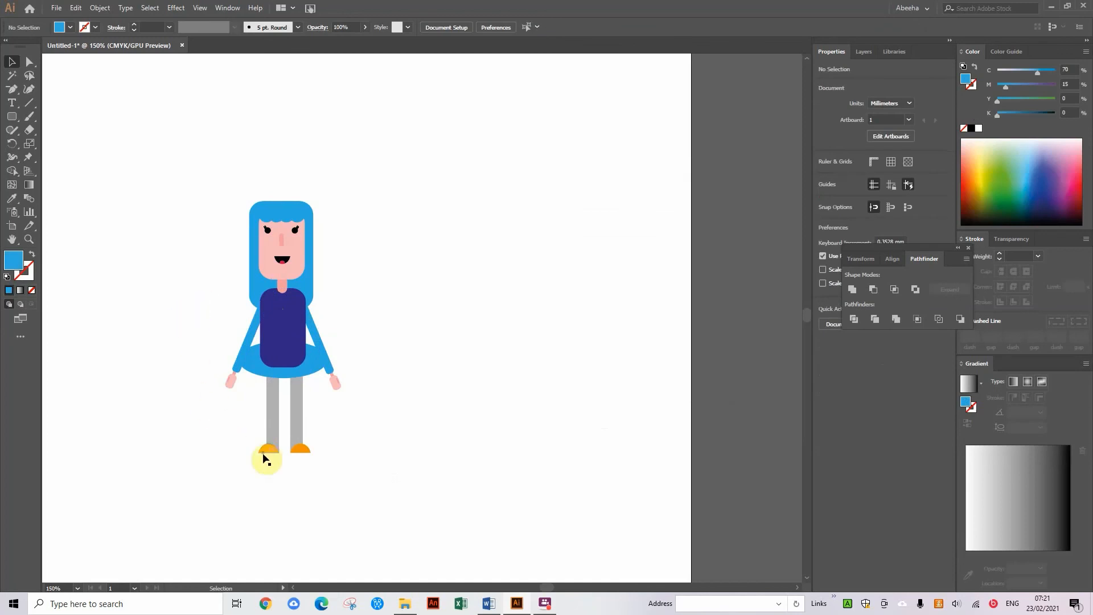
# Enlarge the whole character and position it just above the artboard's lower edge
pyautogui.hotkey('ctrl', '-')
pyautogui.hotkey('ctrl', '-')
pyautogui.hotkey('ctrl', '-')
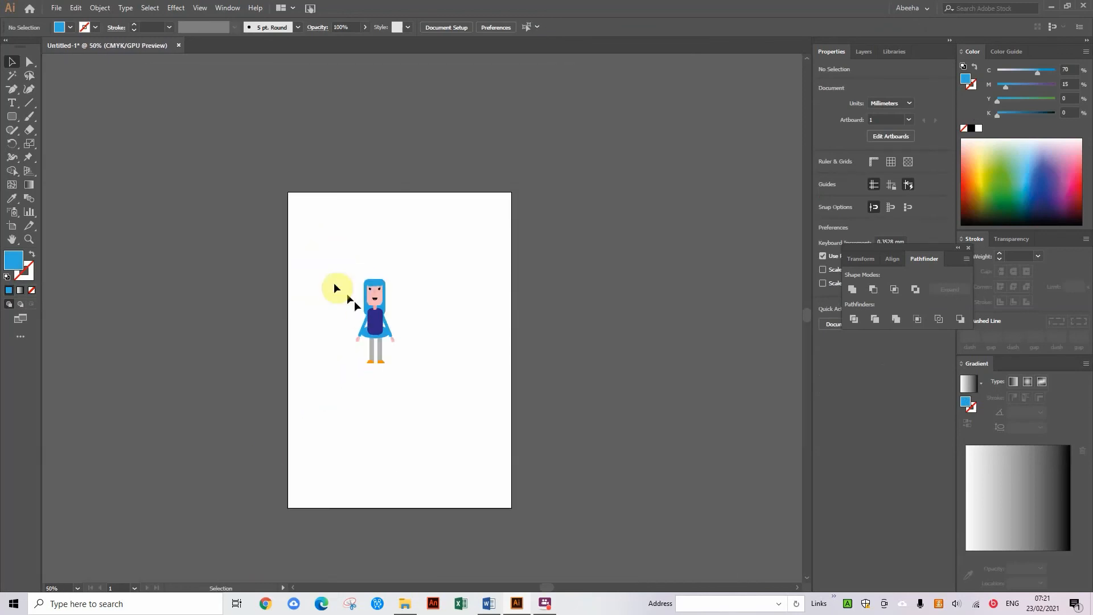
pyautogui.moveTo(375, 387); pyautogui.dragTo(426, 399)
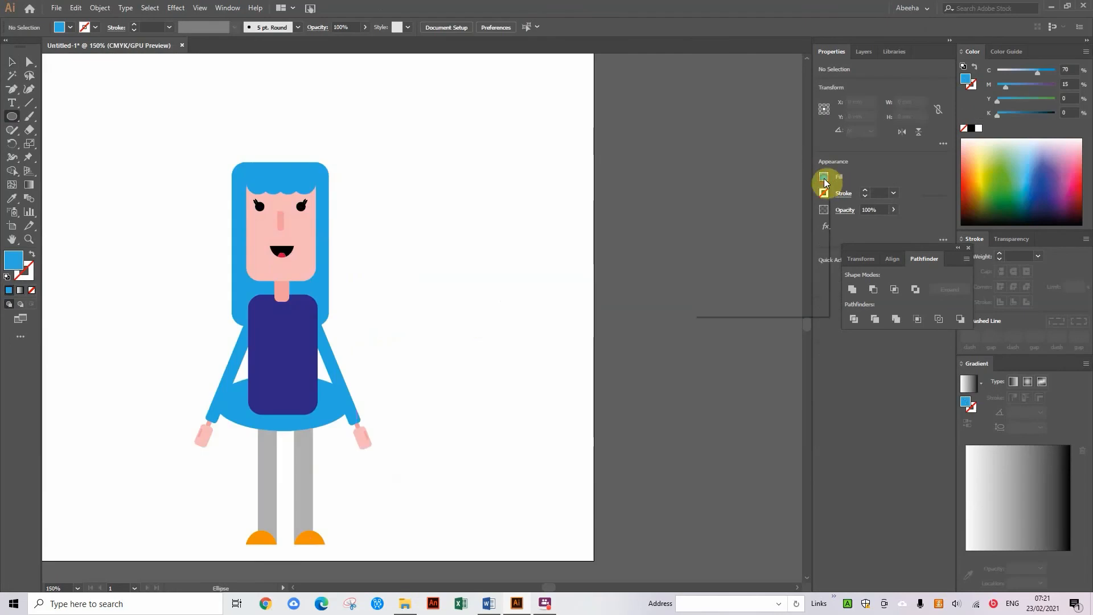
# Draw an ear circle about 8.56 mm wide beside the character, filled with the lighter pink swatch (C=0 M=50 Y=27 K=0 72%)
pyautogui.click(824, 177)
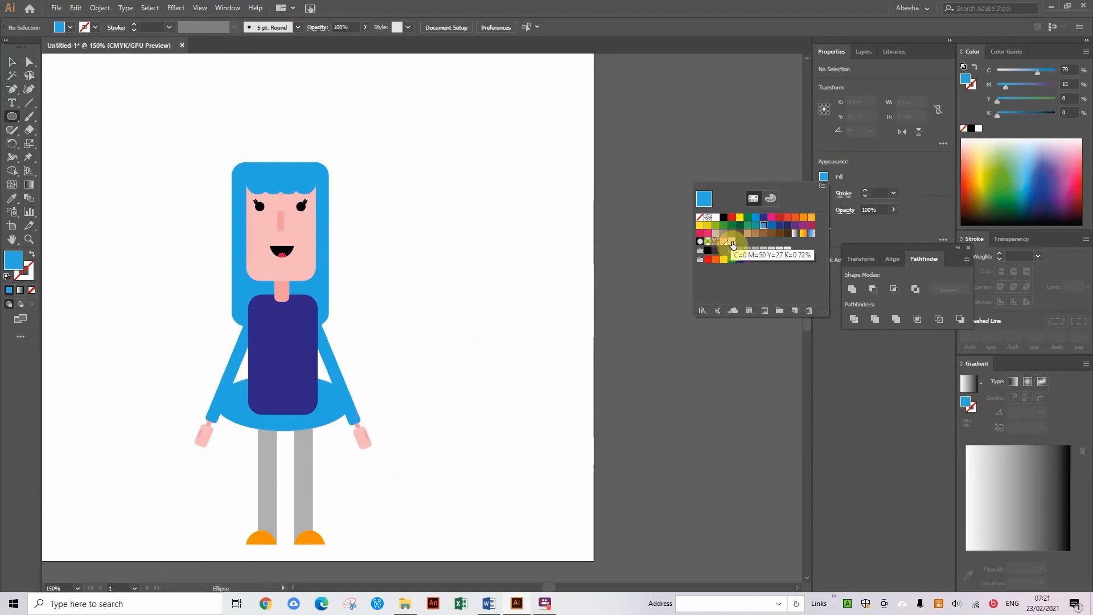
pyautogui.click(733, 245)
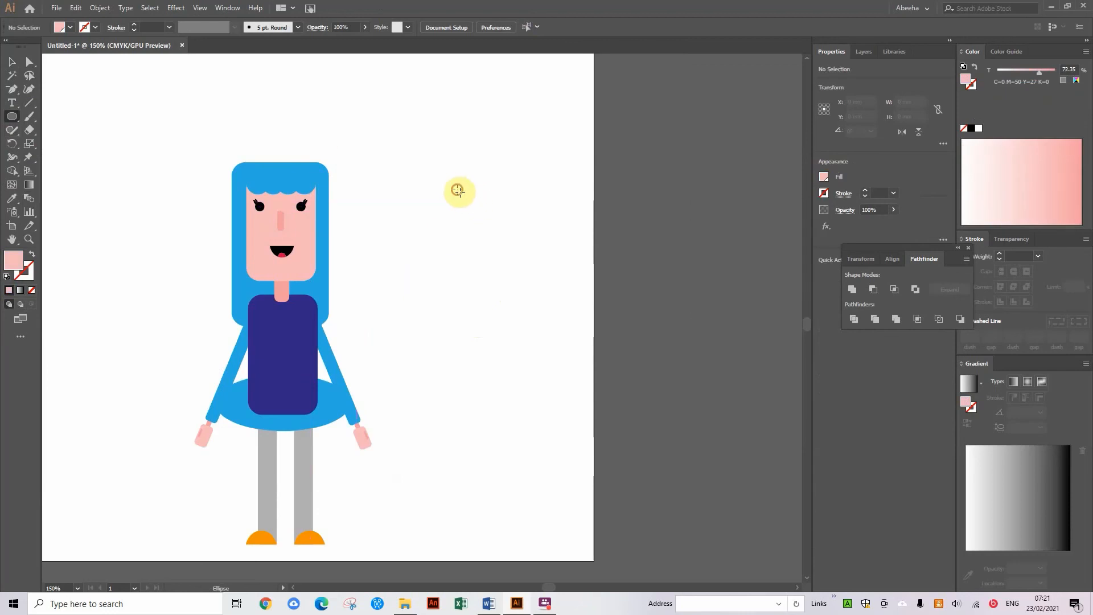
pyautogui.moveTo(458, 190); pyautogui.dragTo(484, 217)
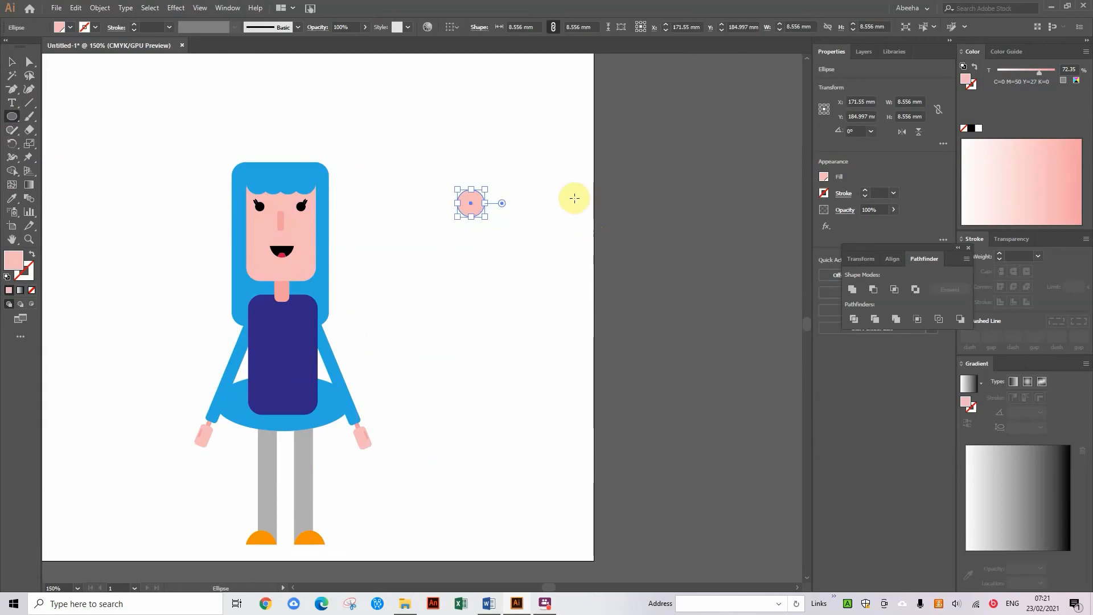
# Paste a copy of the ear circle in front and shrink it to about 5.79 mm, centred on the original
pyautogui.click(57, 8)
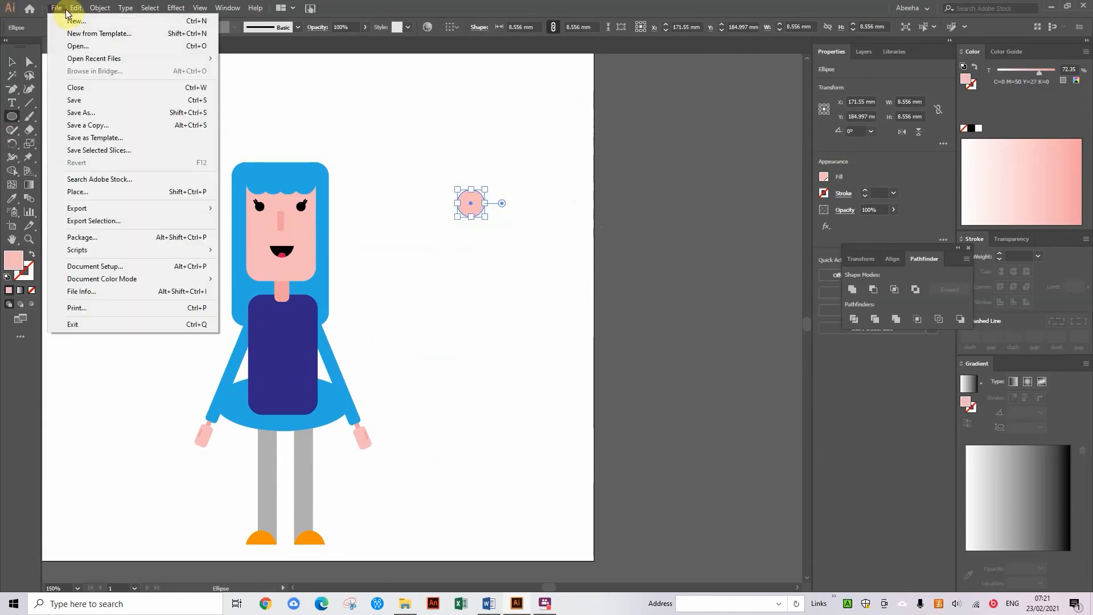
pyautogui.moveTo(71, 11)
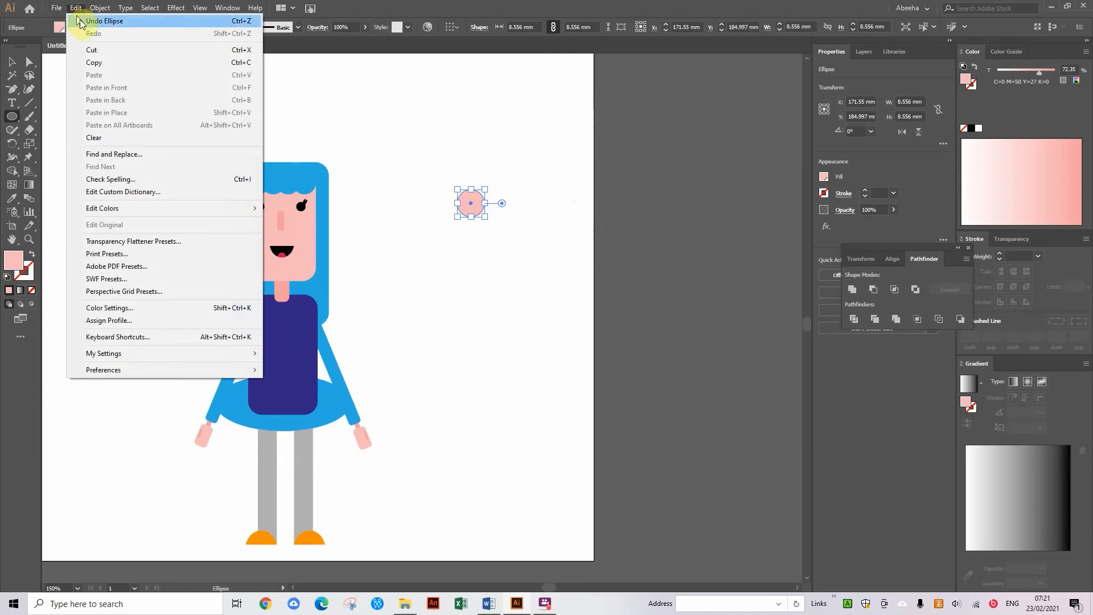
pyautogui.click(97, 62)
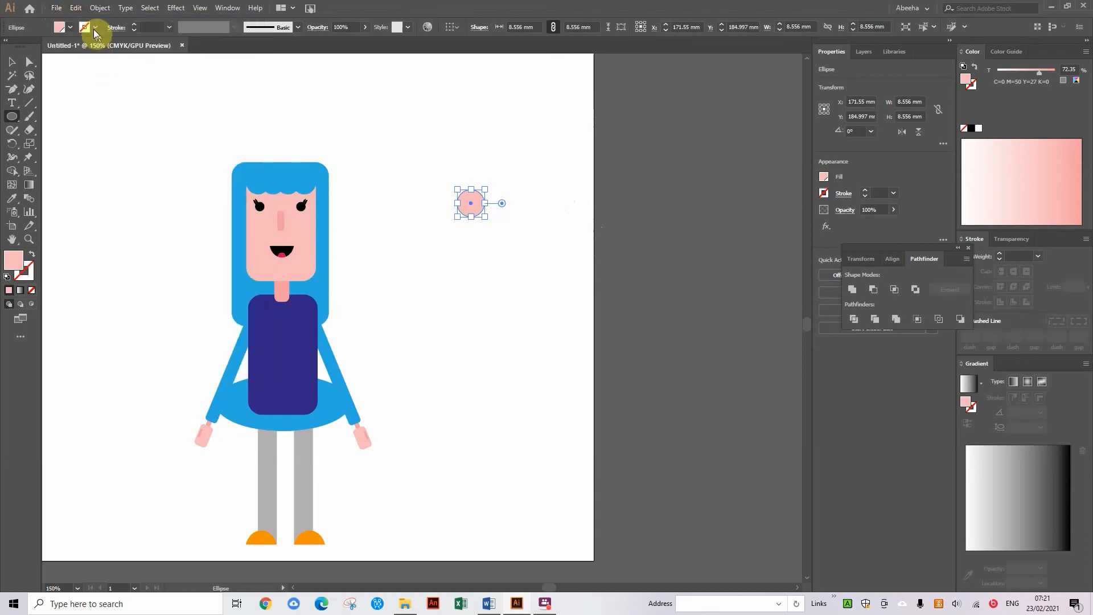
pyautogui.click(74, 9)
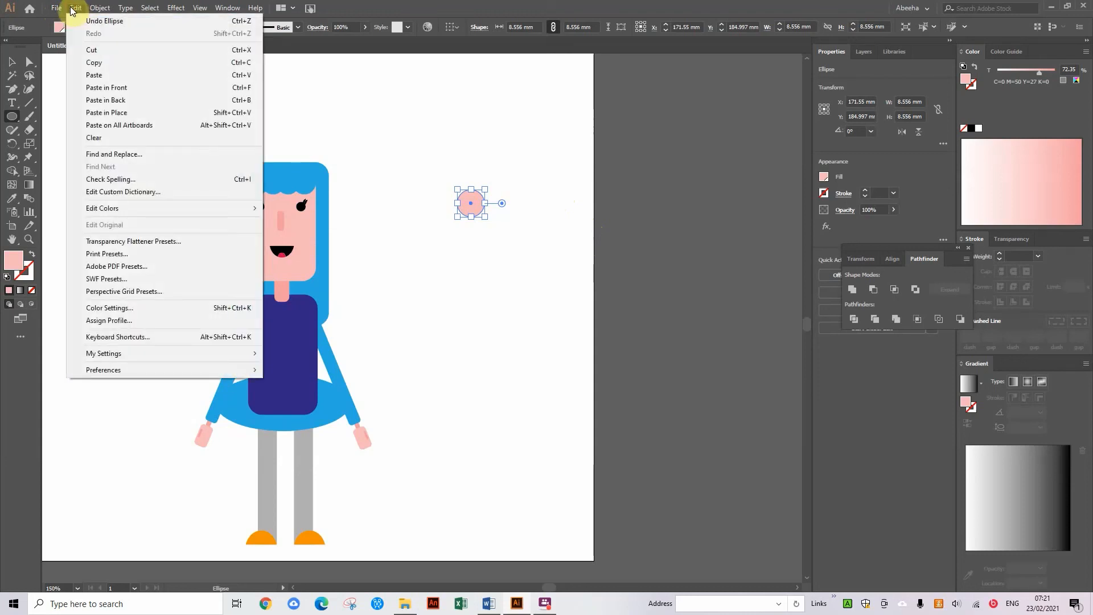
pyautogui.click(117, 87)
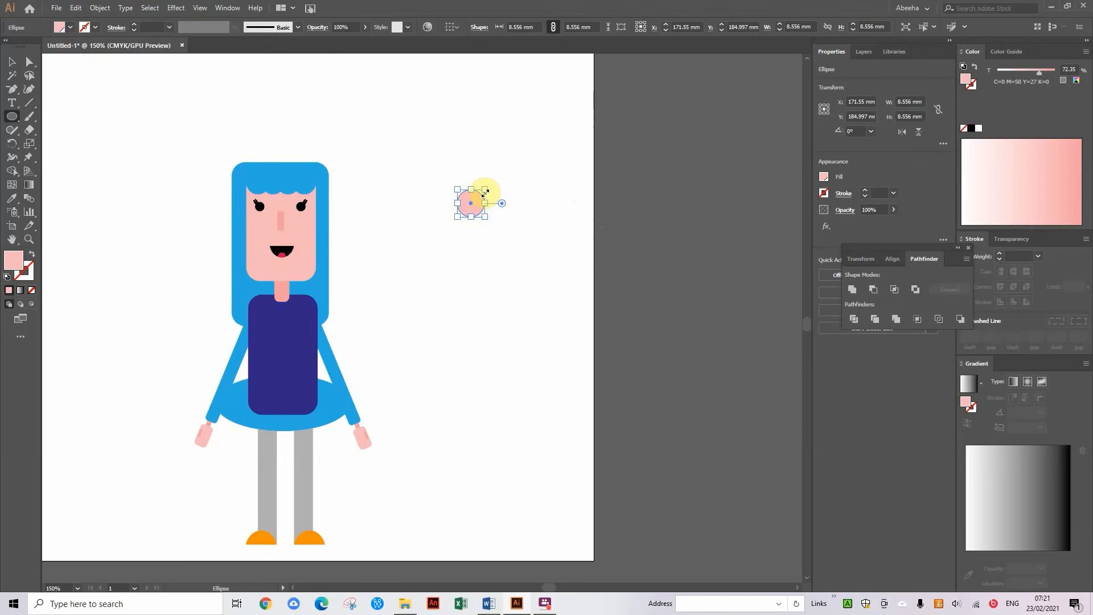
pyautogui.moveTo(485, 193); pyautogui.dragTo(472, 204)
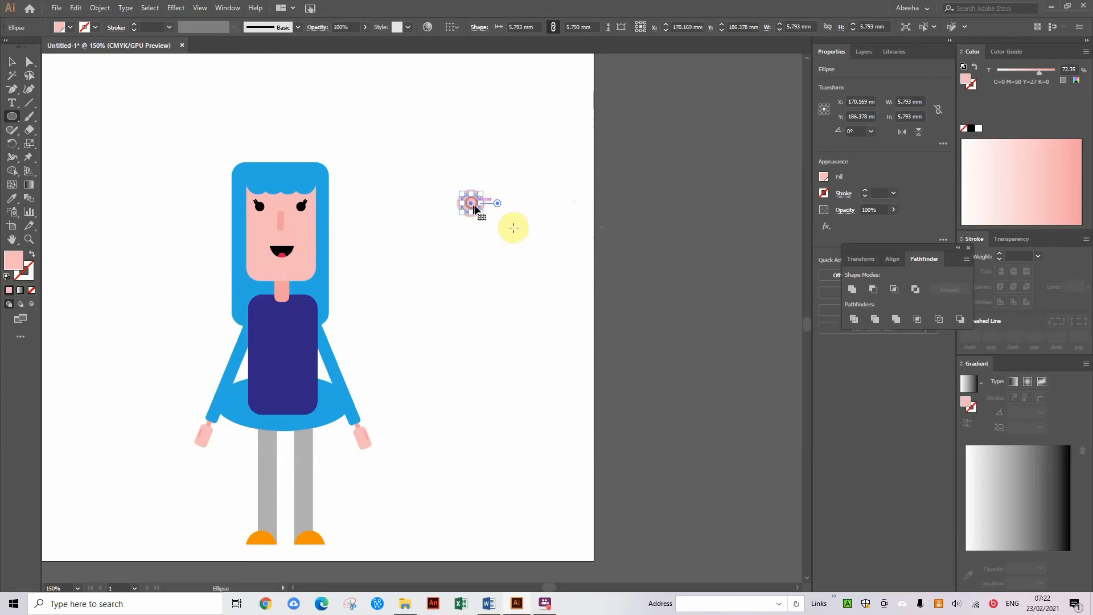
# Fill the smaller inner ear circle with the darker pink swatch
pyautogui.click(824, 177)
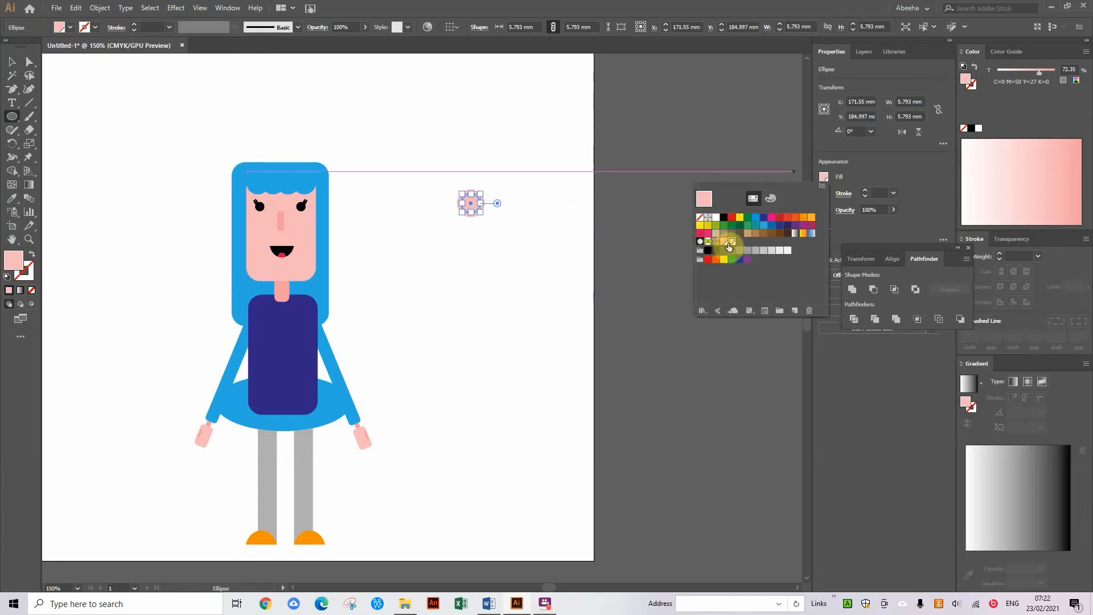
pyautogui.click(504, 228)
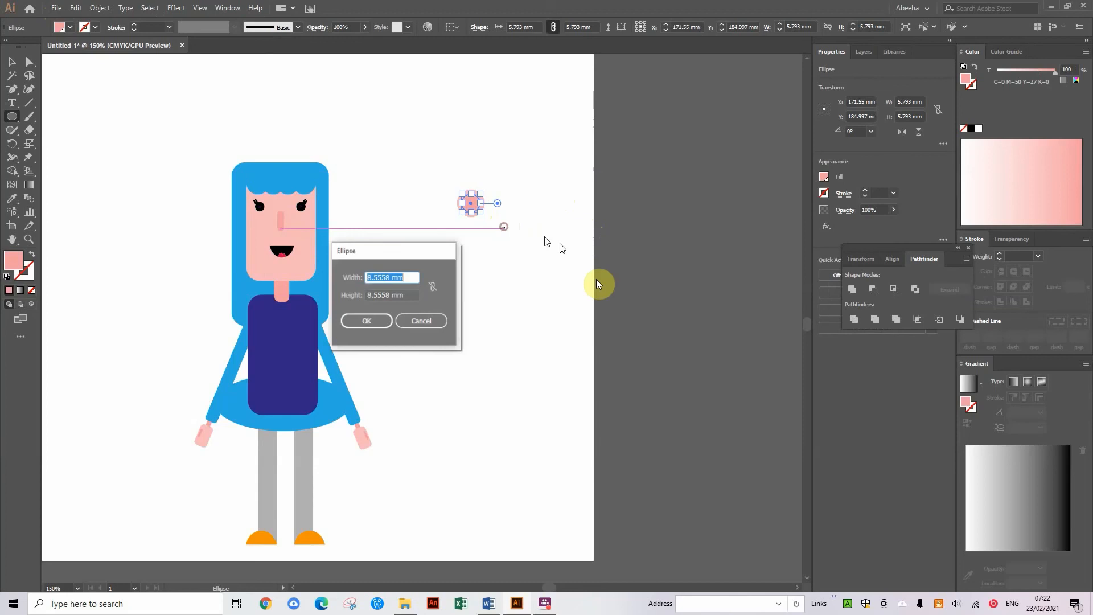
pyautogui.click(424, 323)
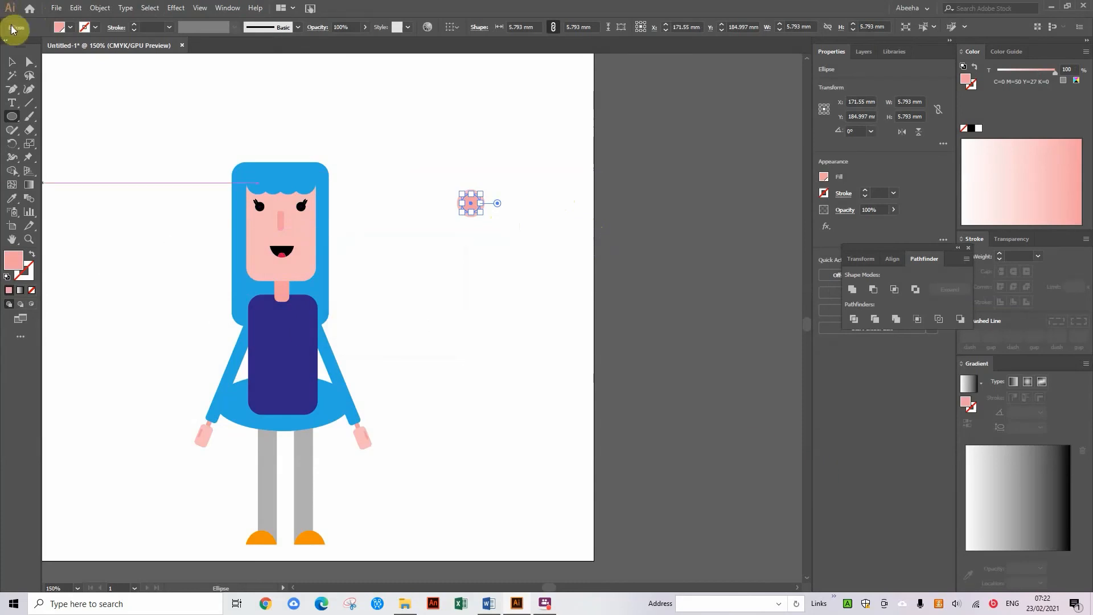
# Place the two-tone pink ear on each side of the head, behind the face and in front of the hair
pyautogui.click(12, 67)
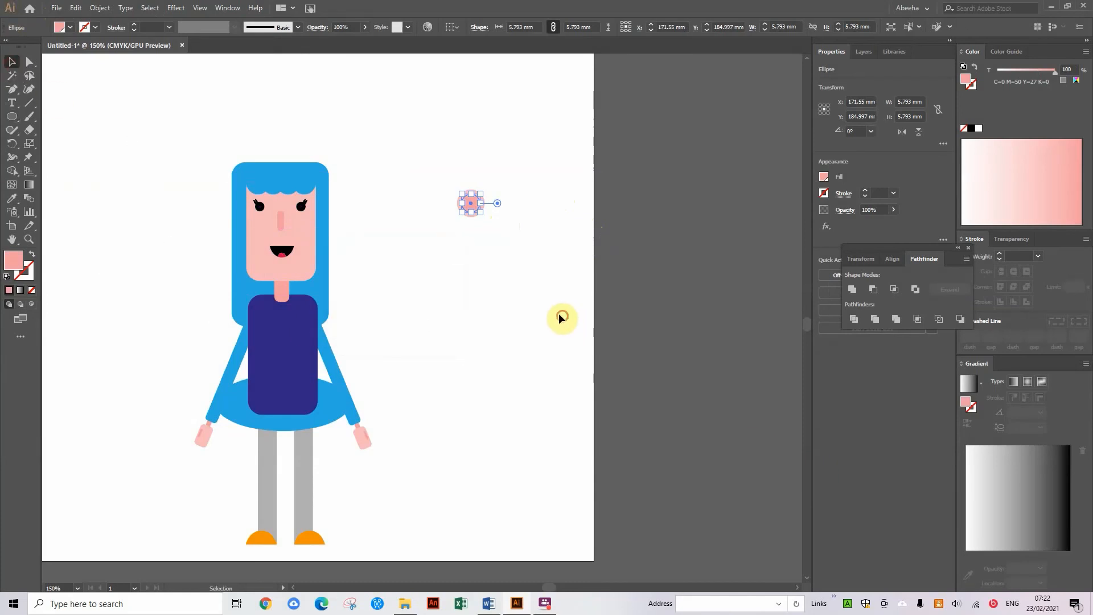
pyautogui.click(559, 314)
pyautogui.moveTo(505, 188); pyautogui.dragTo(349, 237)
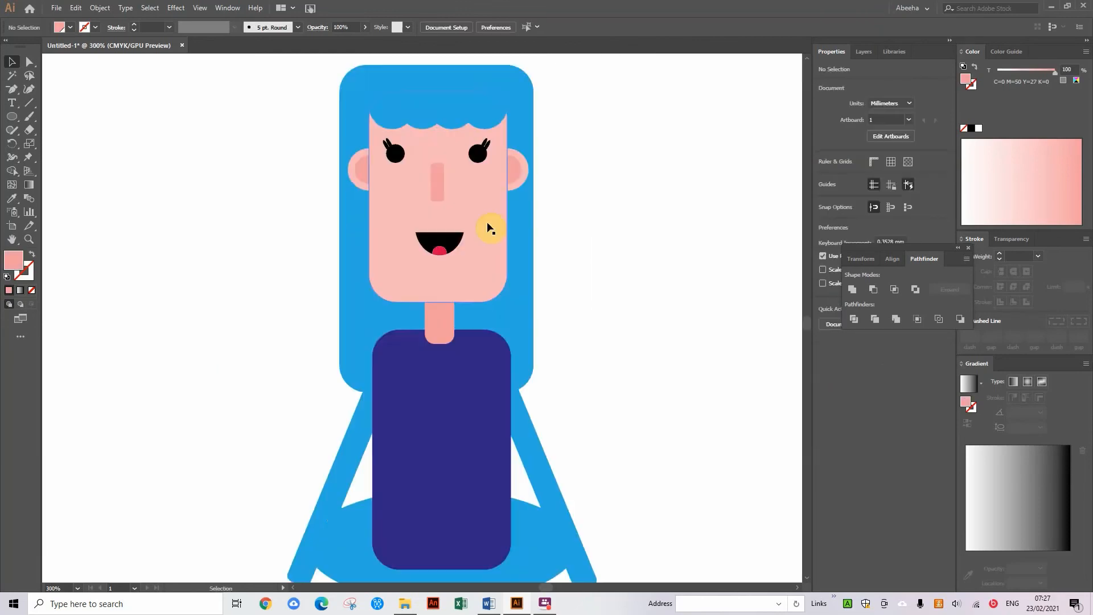
pyautogui.hotkey('ctrl', '-')
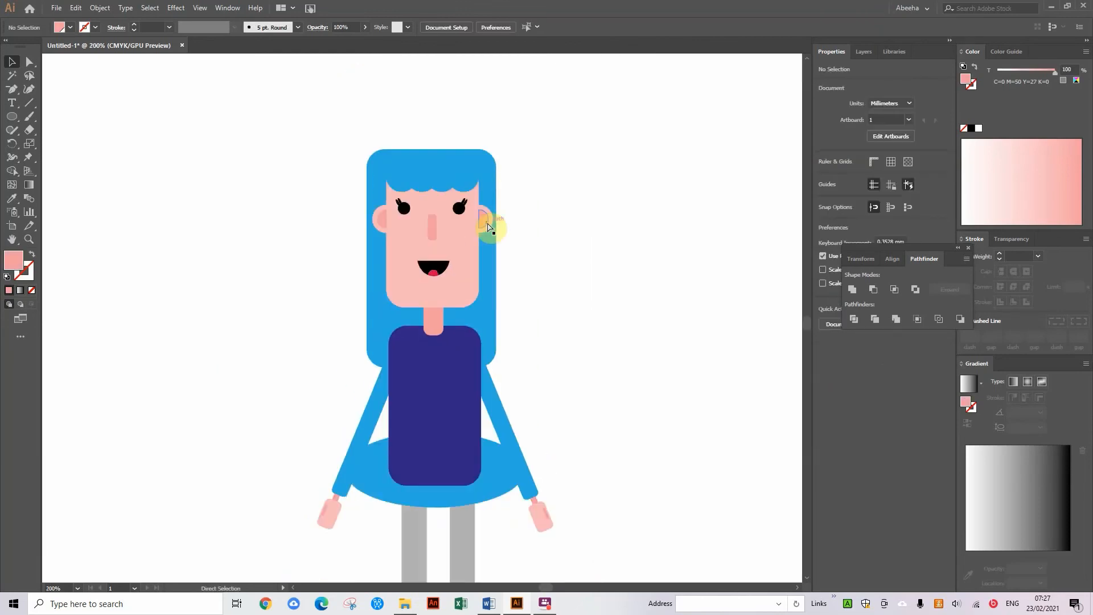
pyautogui.hotkey('ctrl', '-')
pyautogui.hotkey('ctrl', '-')
pyautogui.hotkey('ctrl', '-')
pyautogui.hotkey('ctrl', '-')
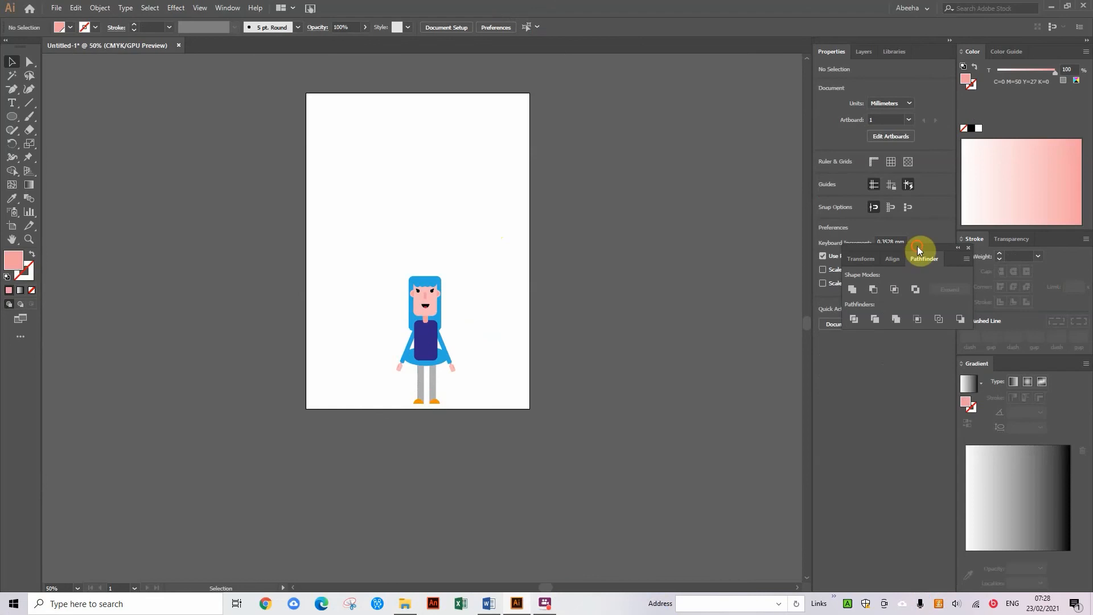
pyautogui.moveTo(917, 245); pyautogui.dragTo(923, 63)
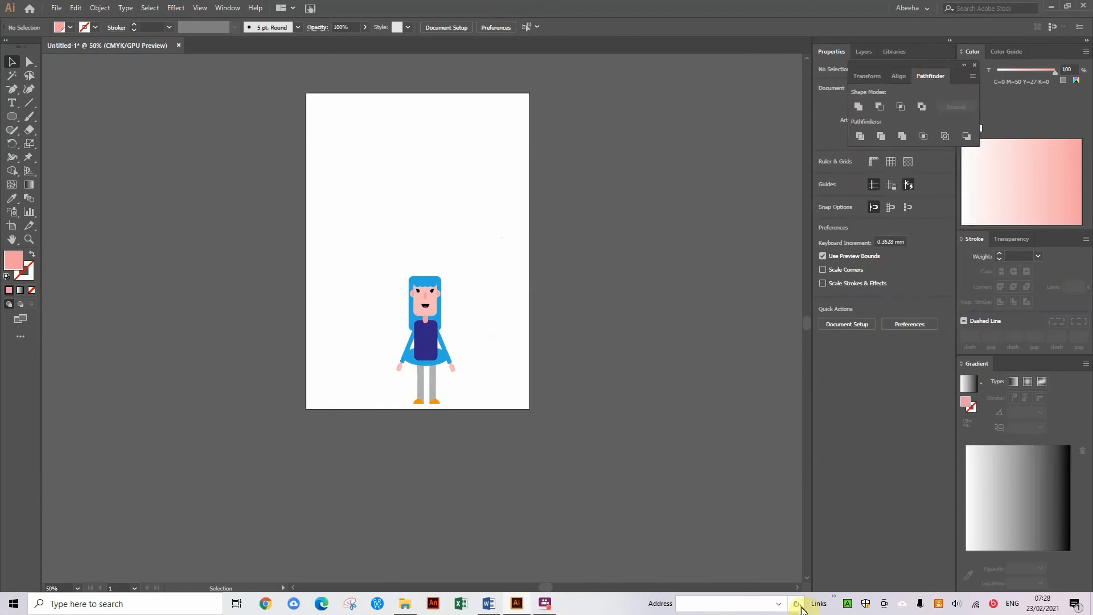
pyautogui.click(545, 604)
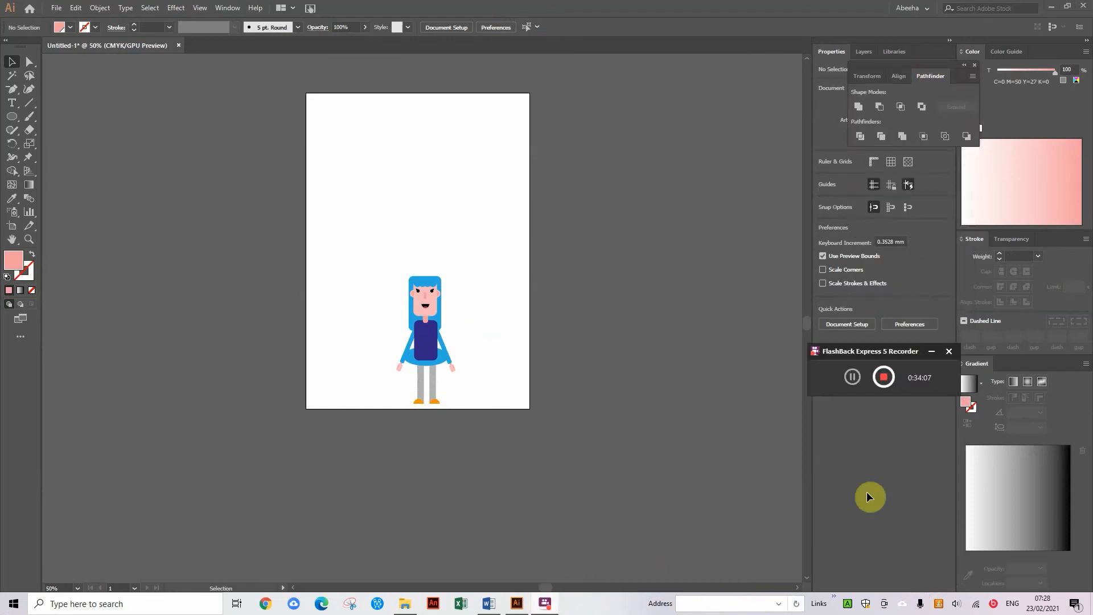